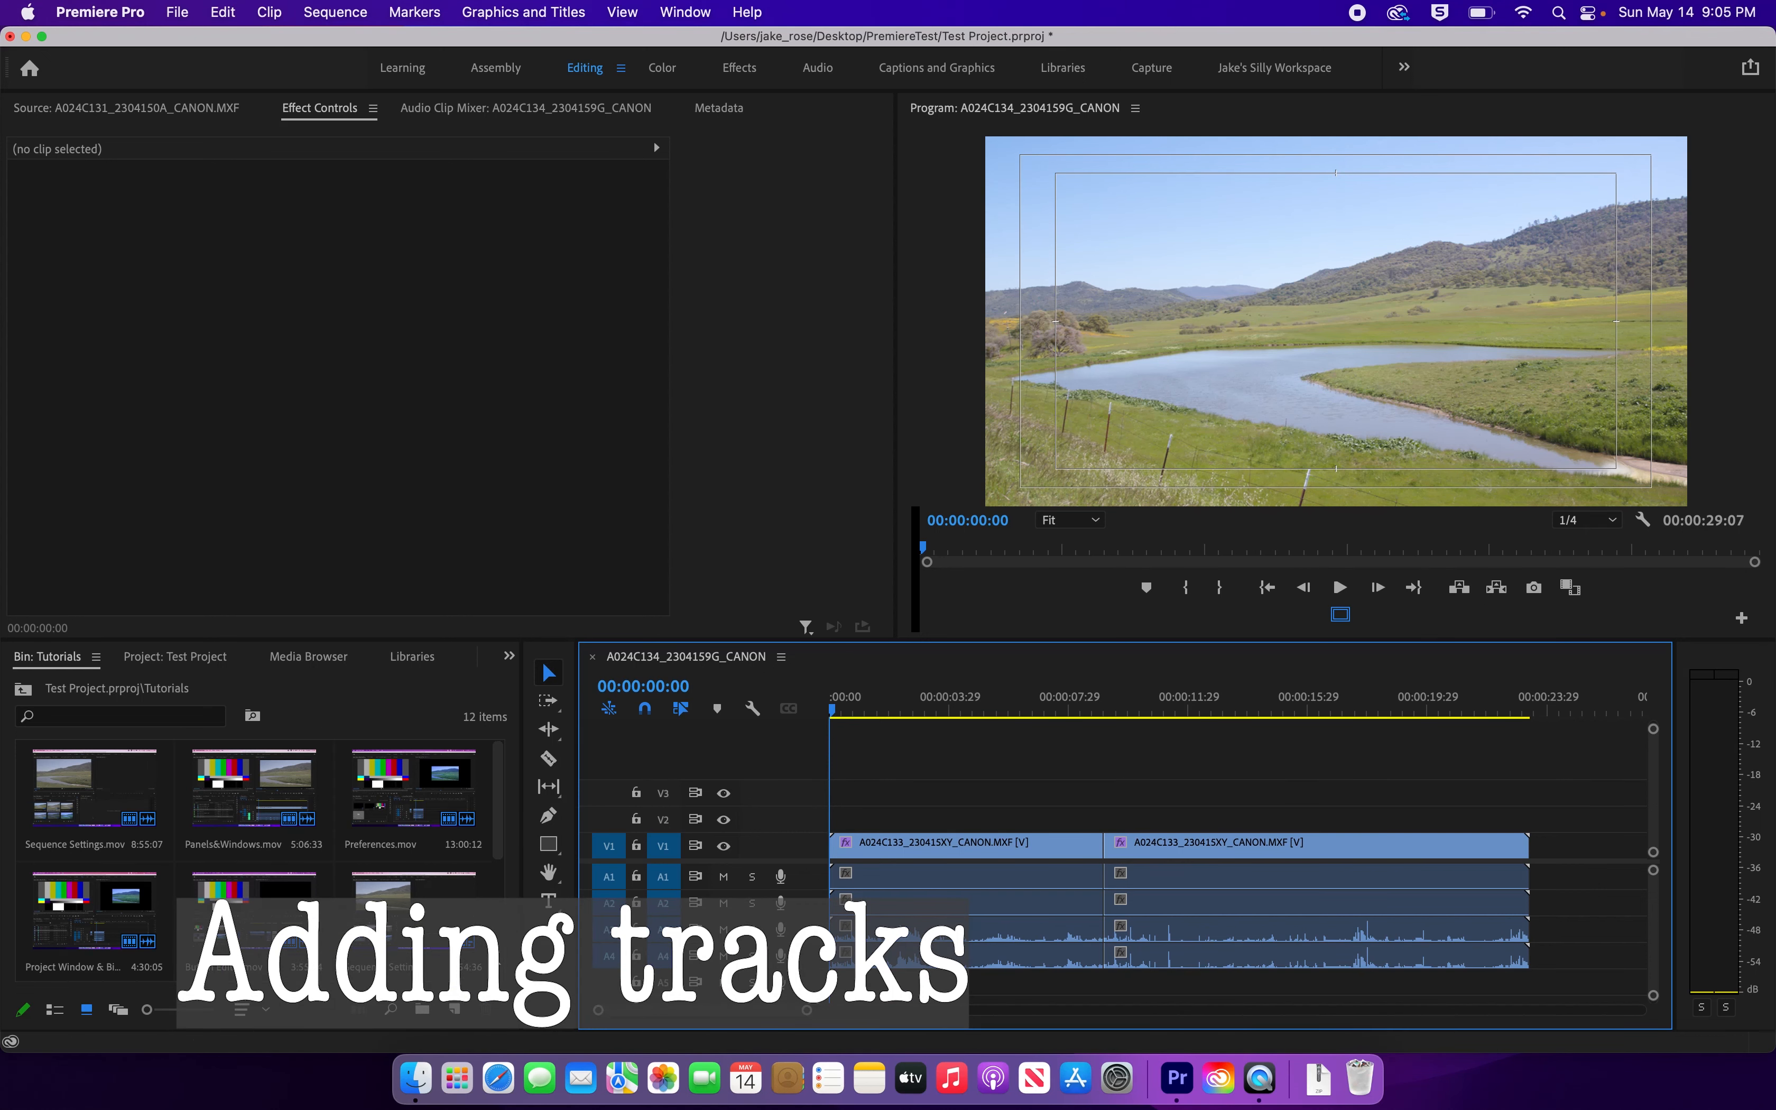
Step: Try placing Button Editor.mov at the start of the timeline above track V3, then undo the placement
drag(248, 910, 829, 764)
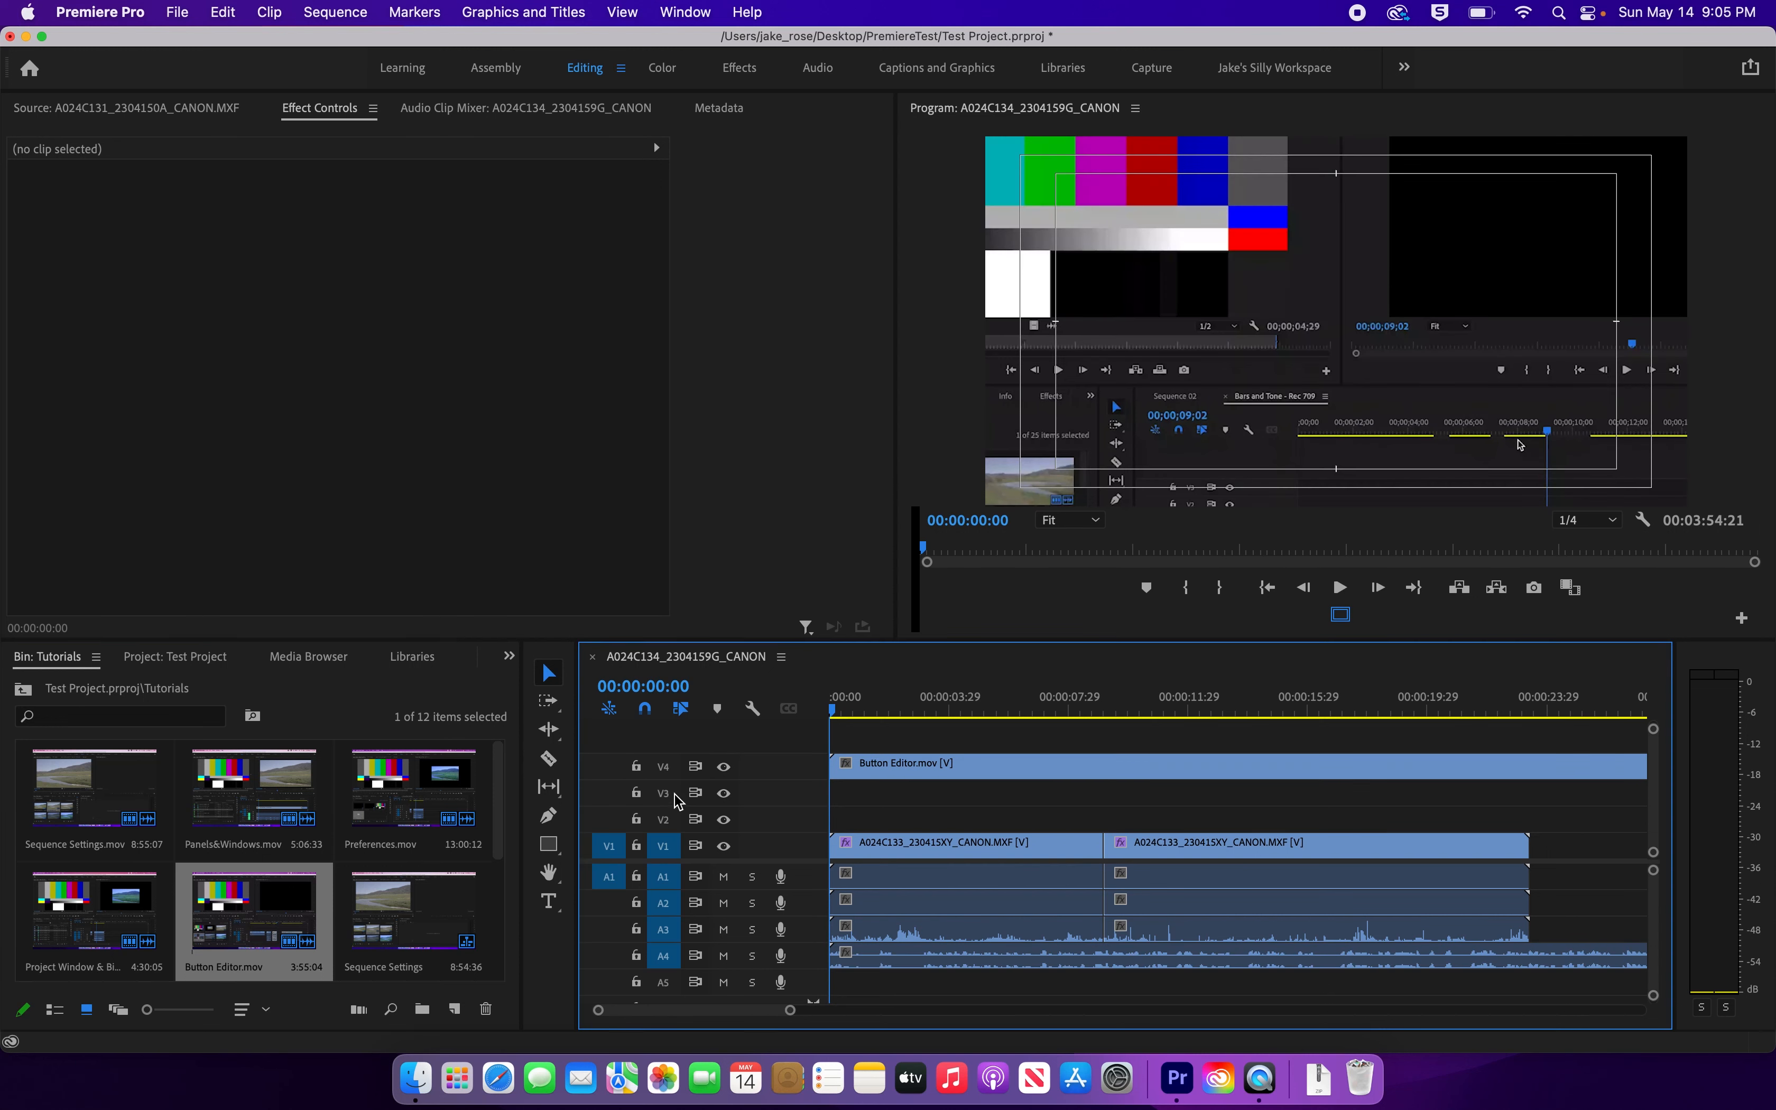
key(super+z)
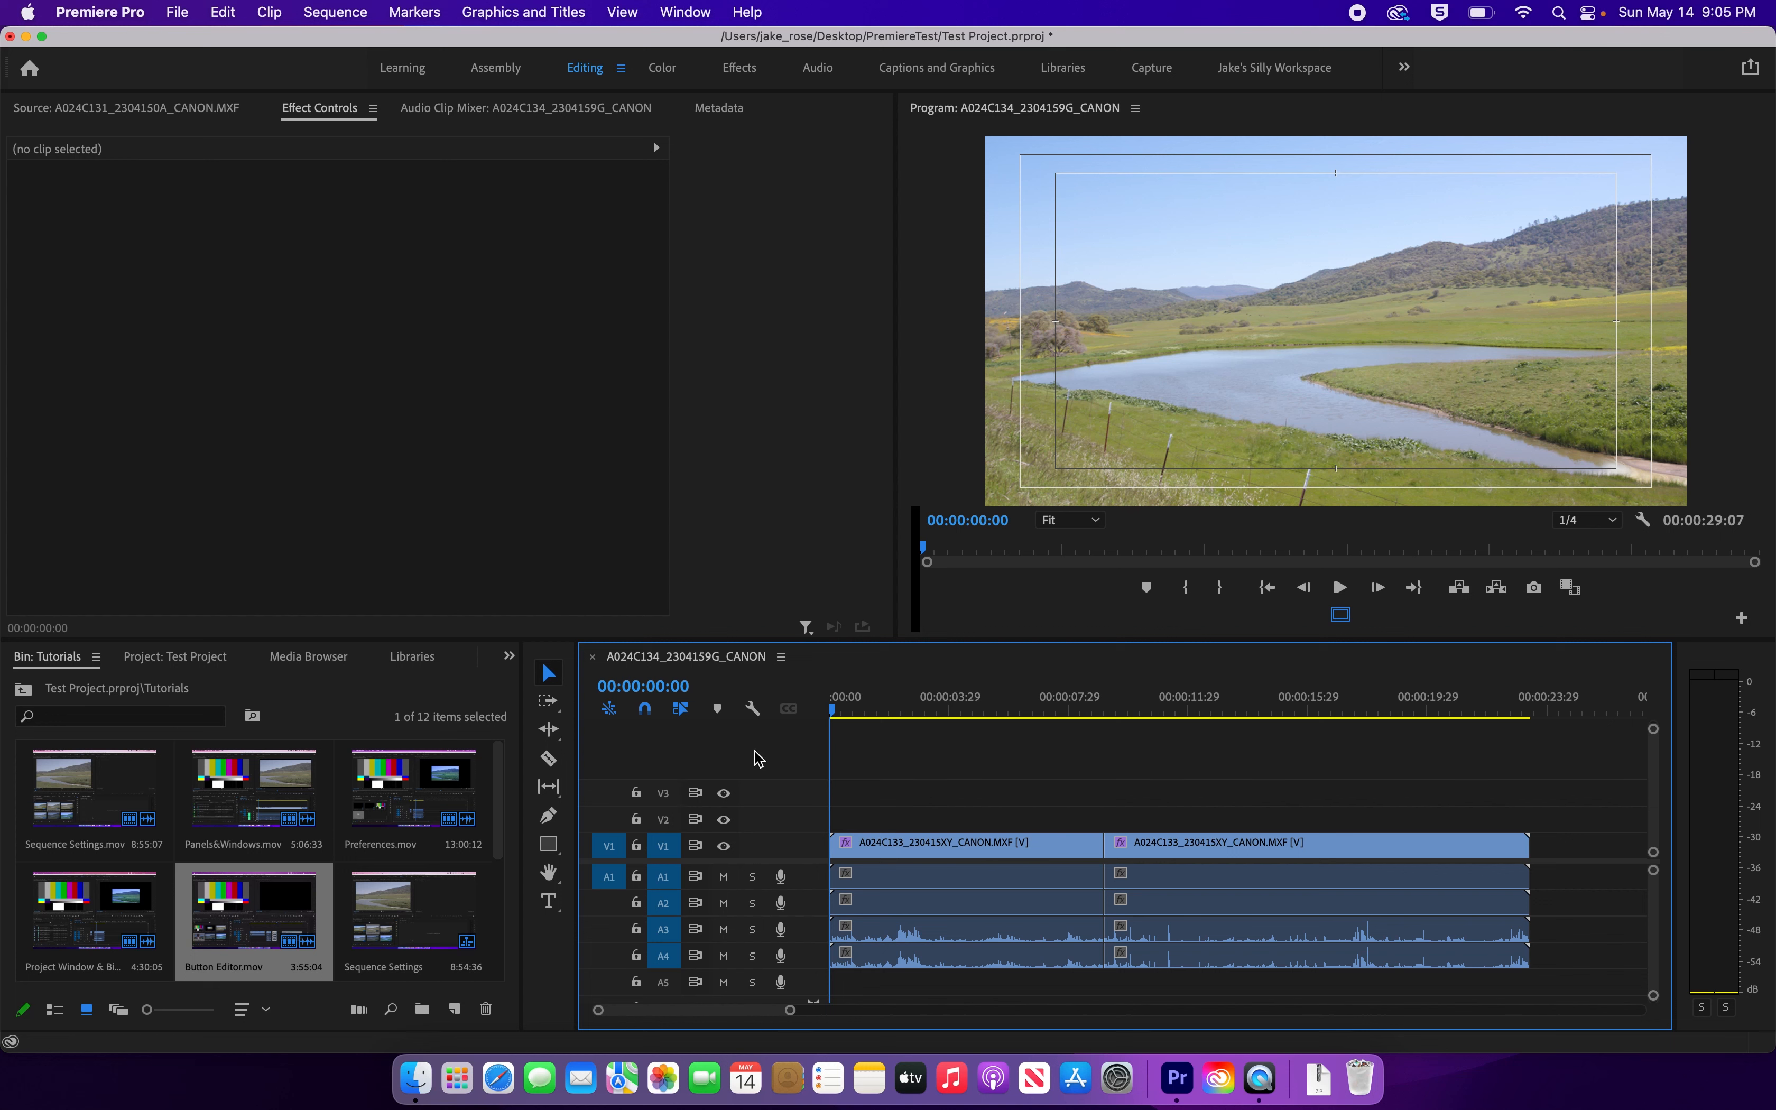
Step: Move the timeline playhead to 00:00:01:00
click(338, 14)
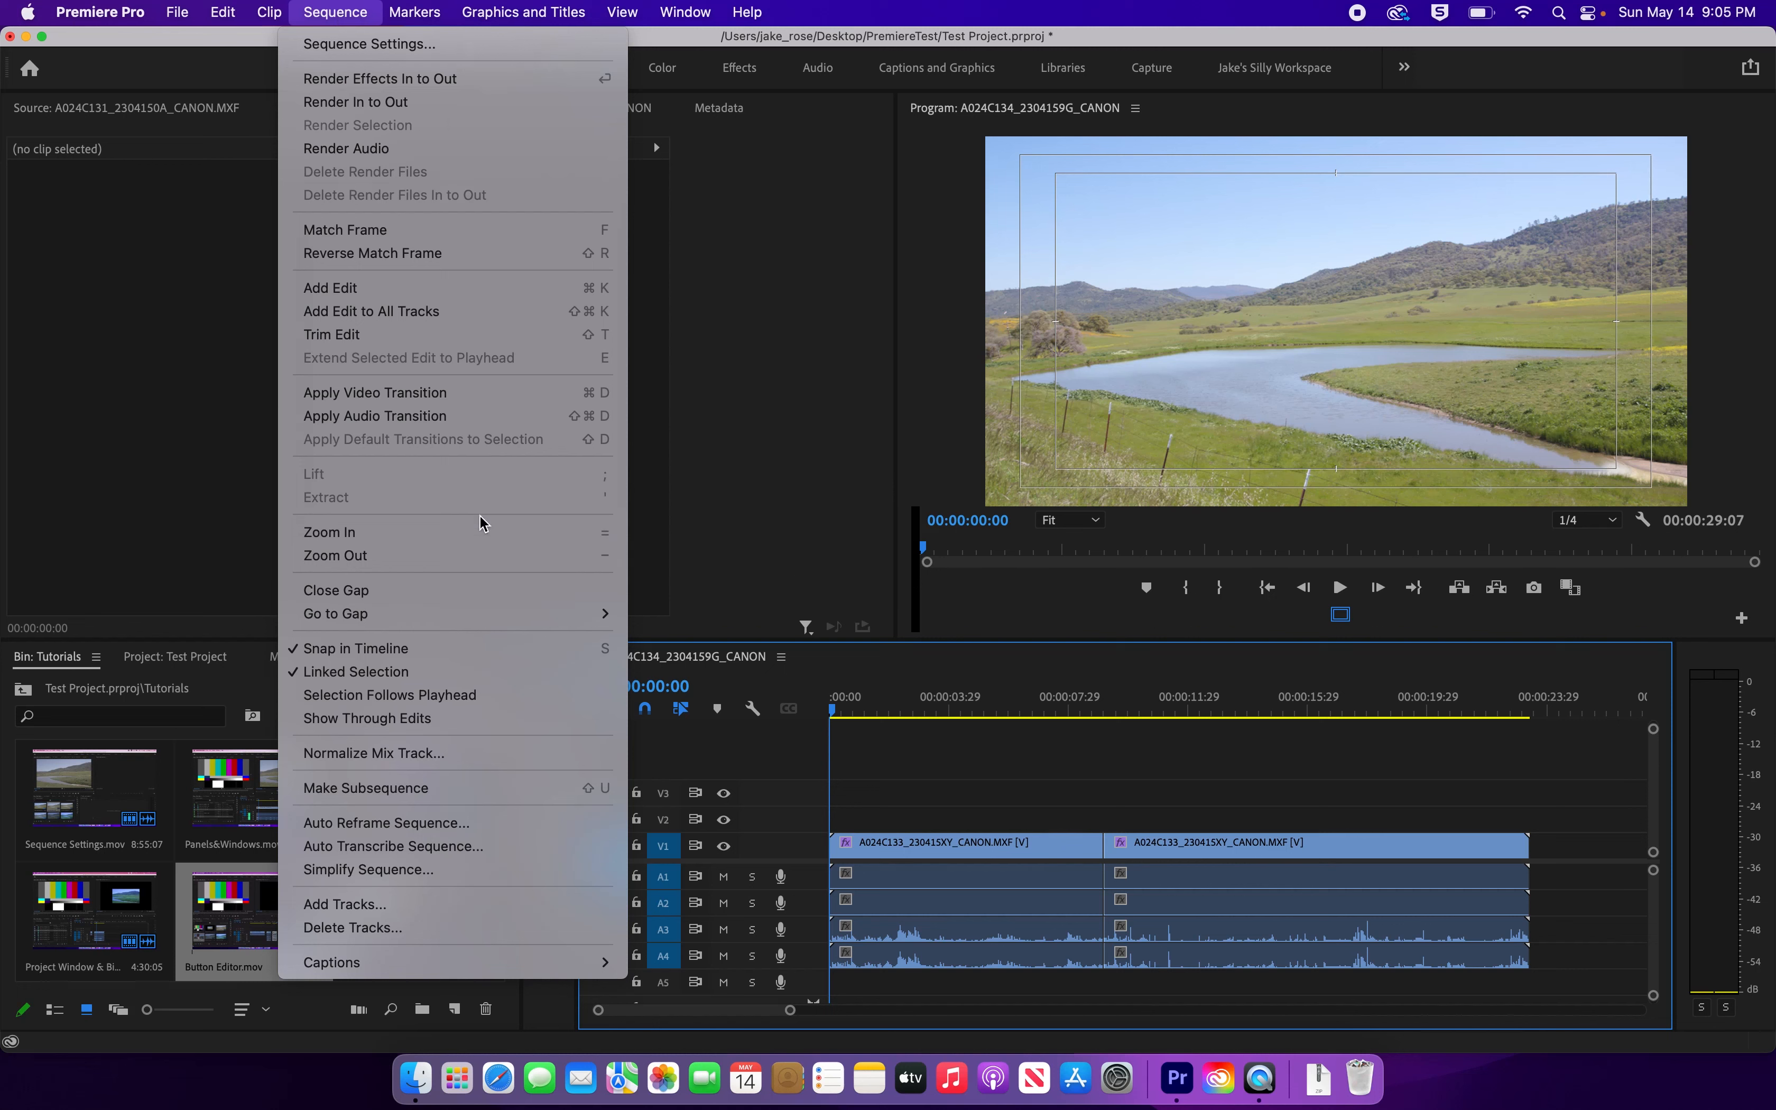
click(986, 821)
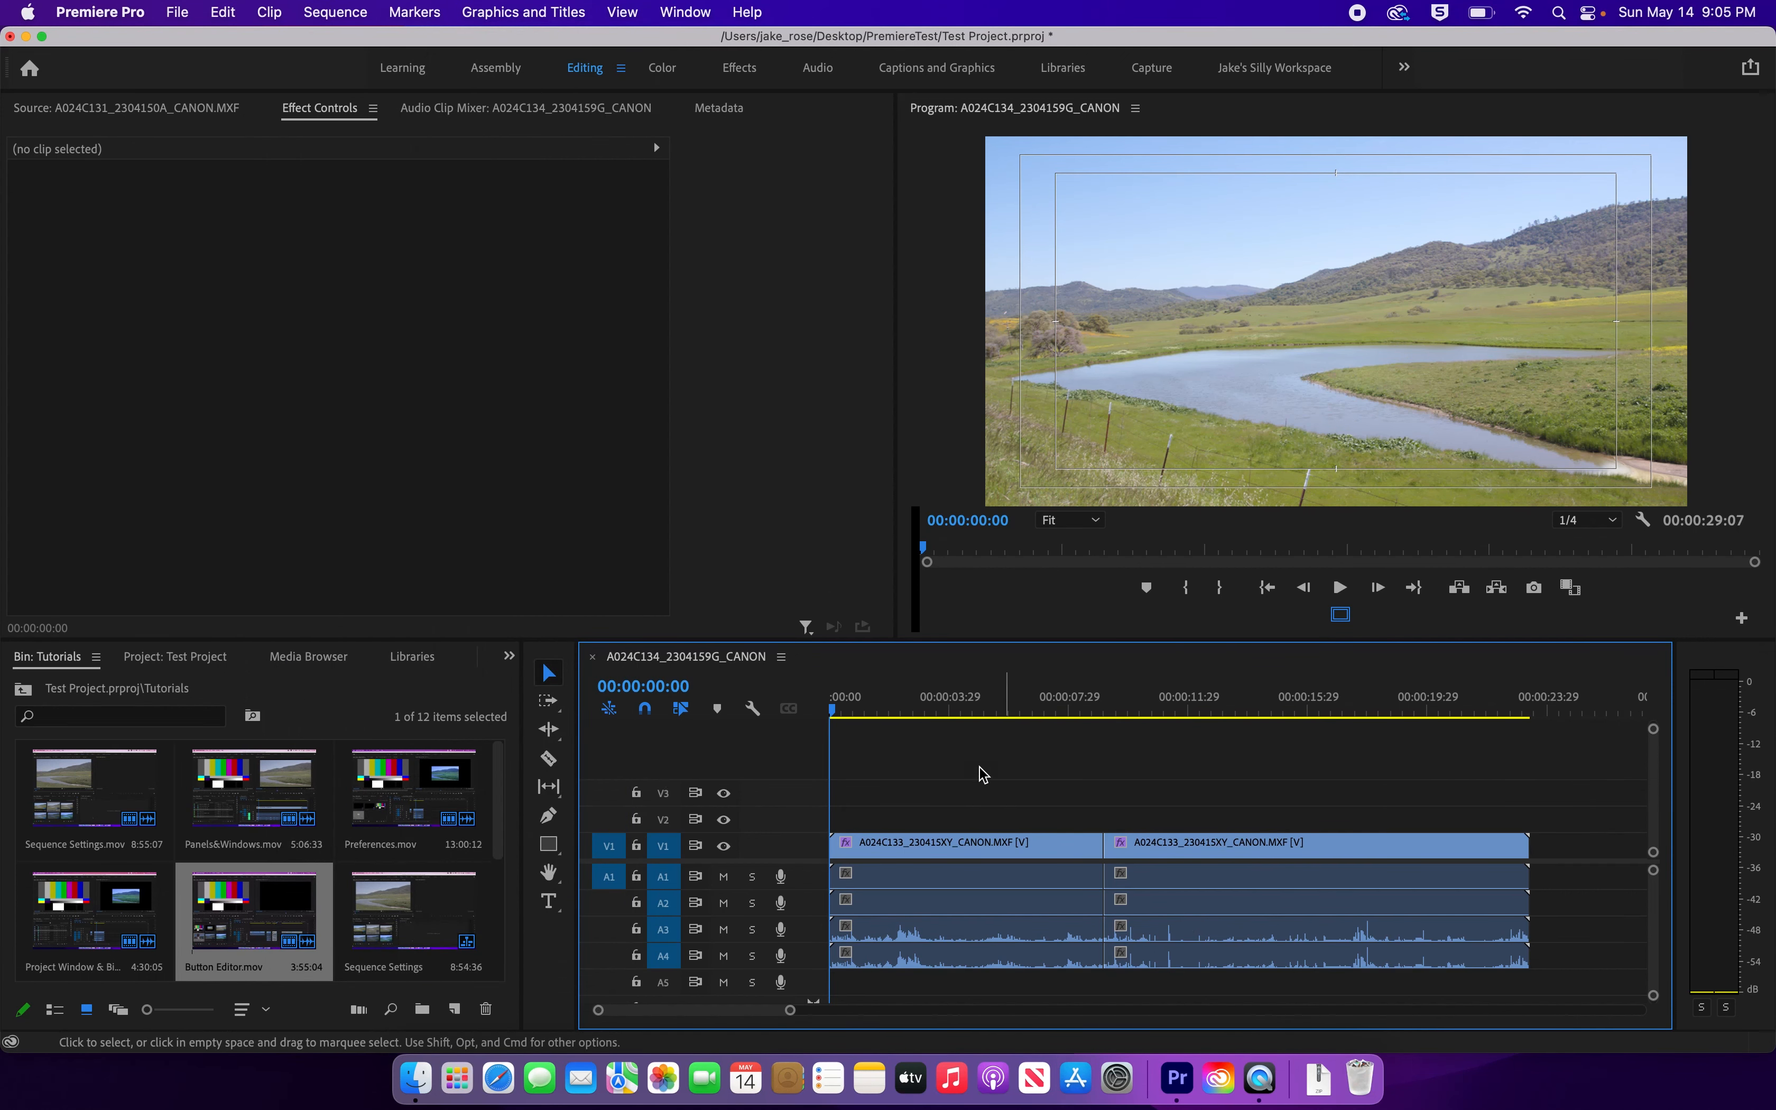
drag(840, 703, 859, 741)
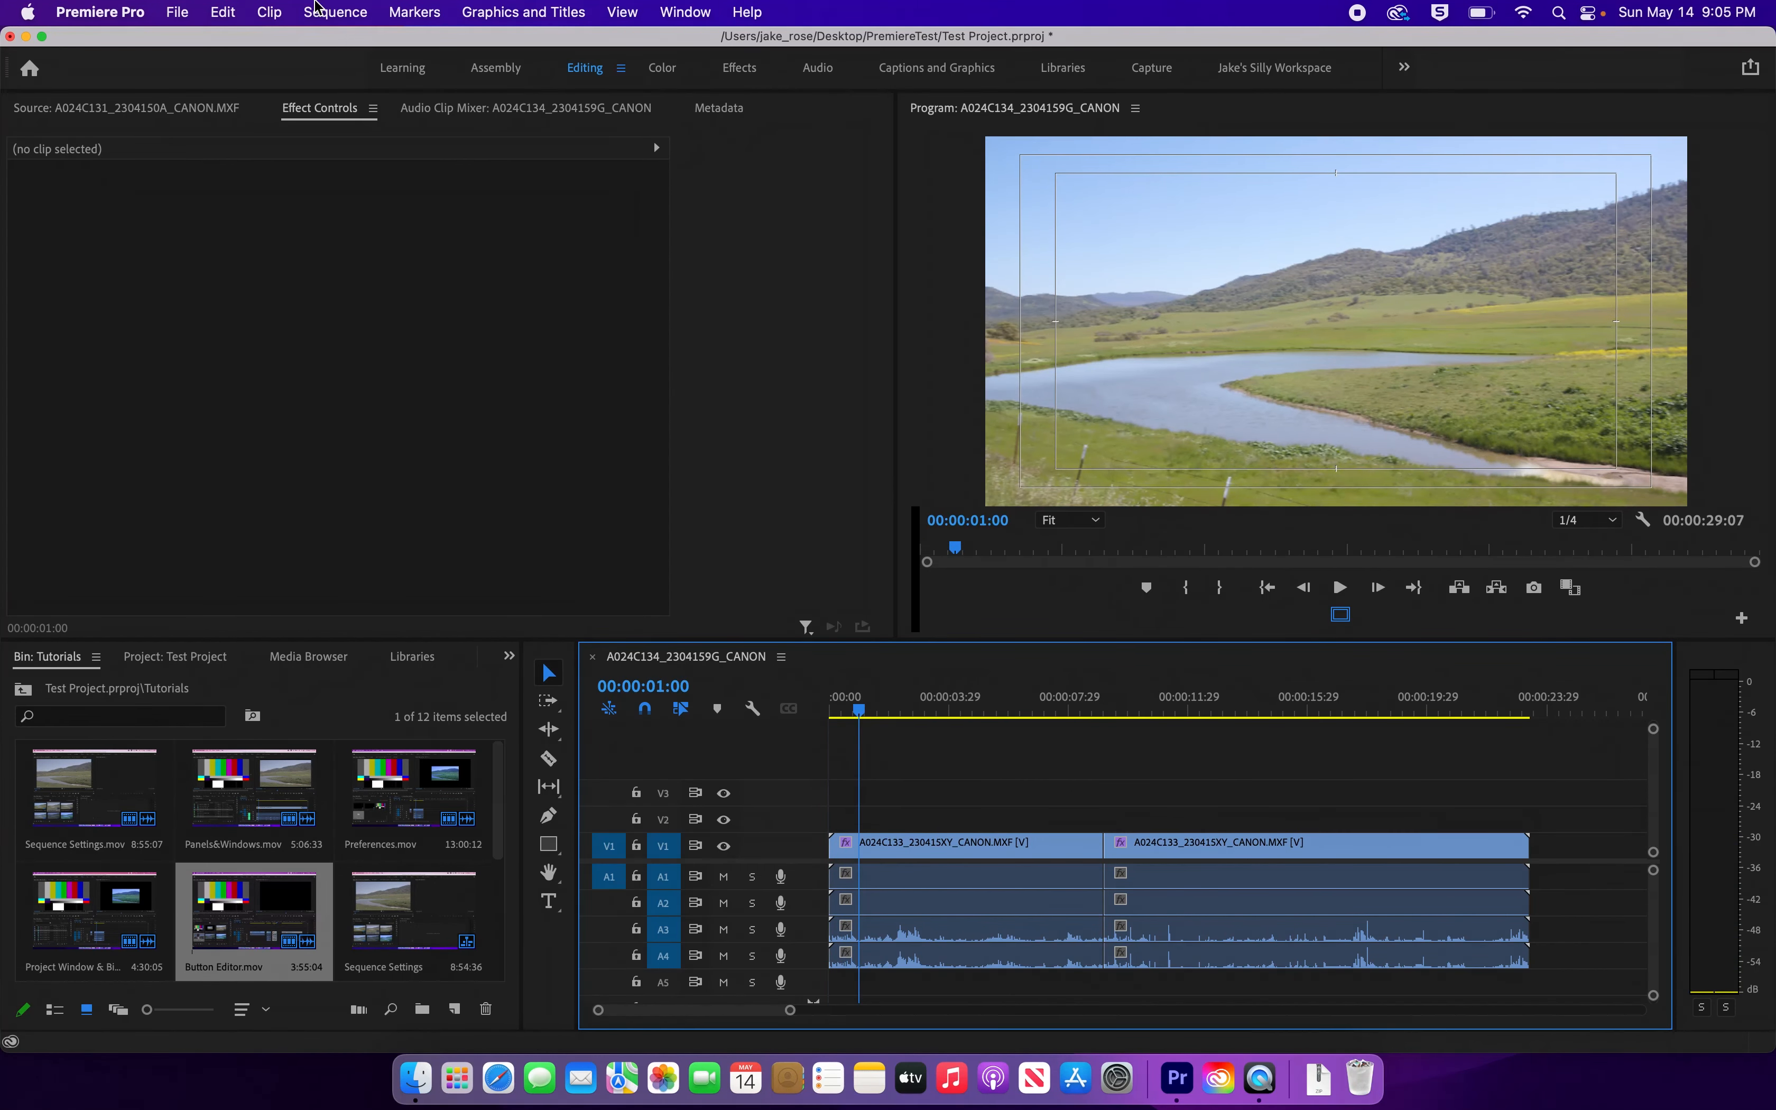
Step: Add two video tracks after Video 3 and one standard audio track after Audio 5
click(351, 15)
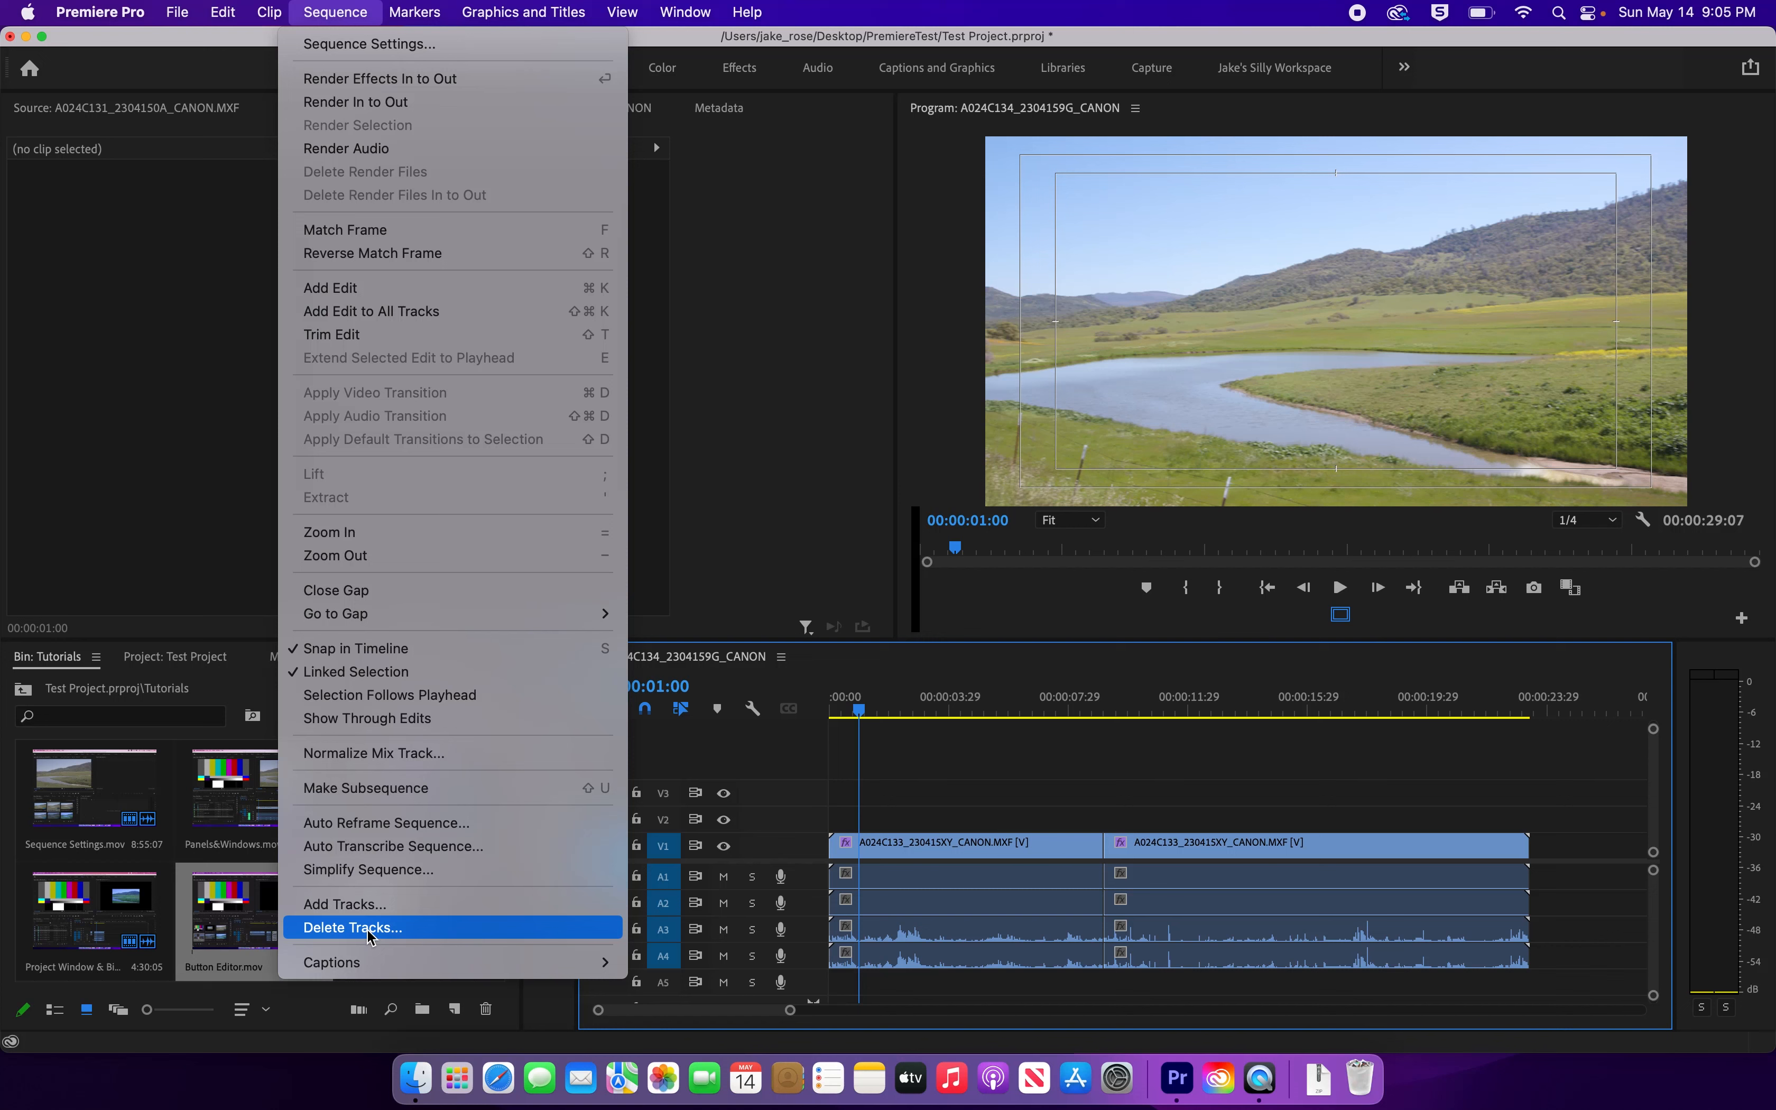
click(371, 904)
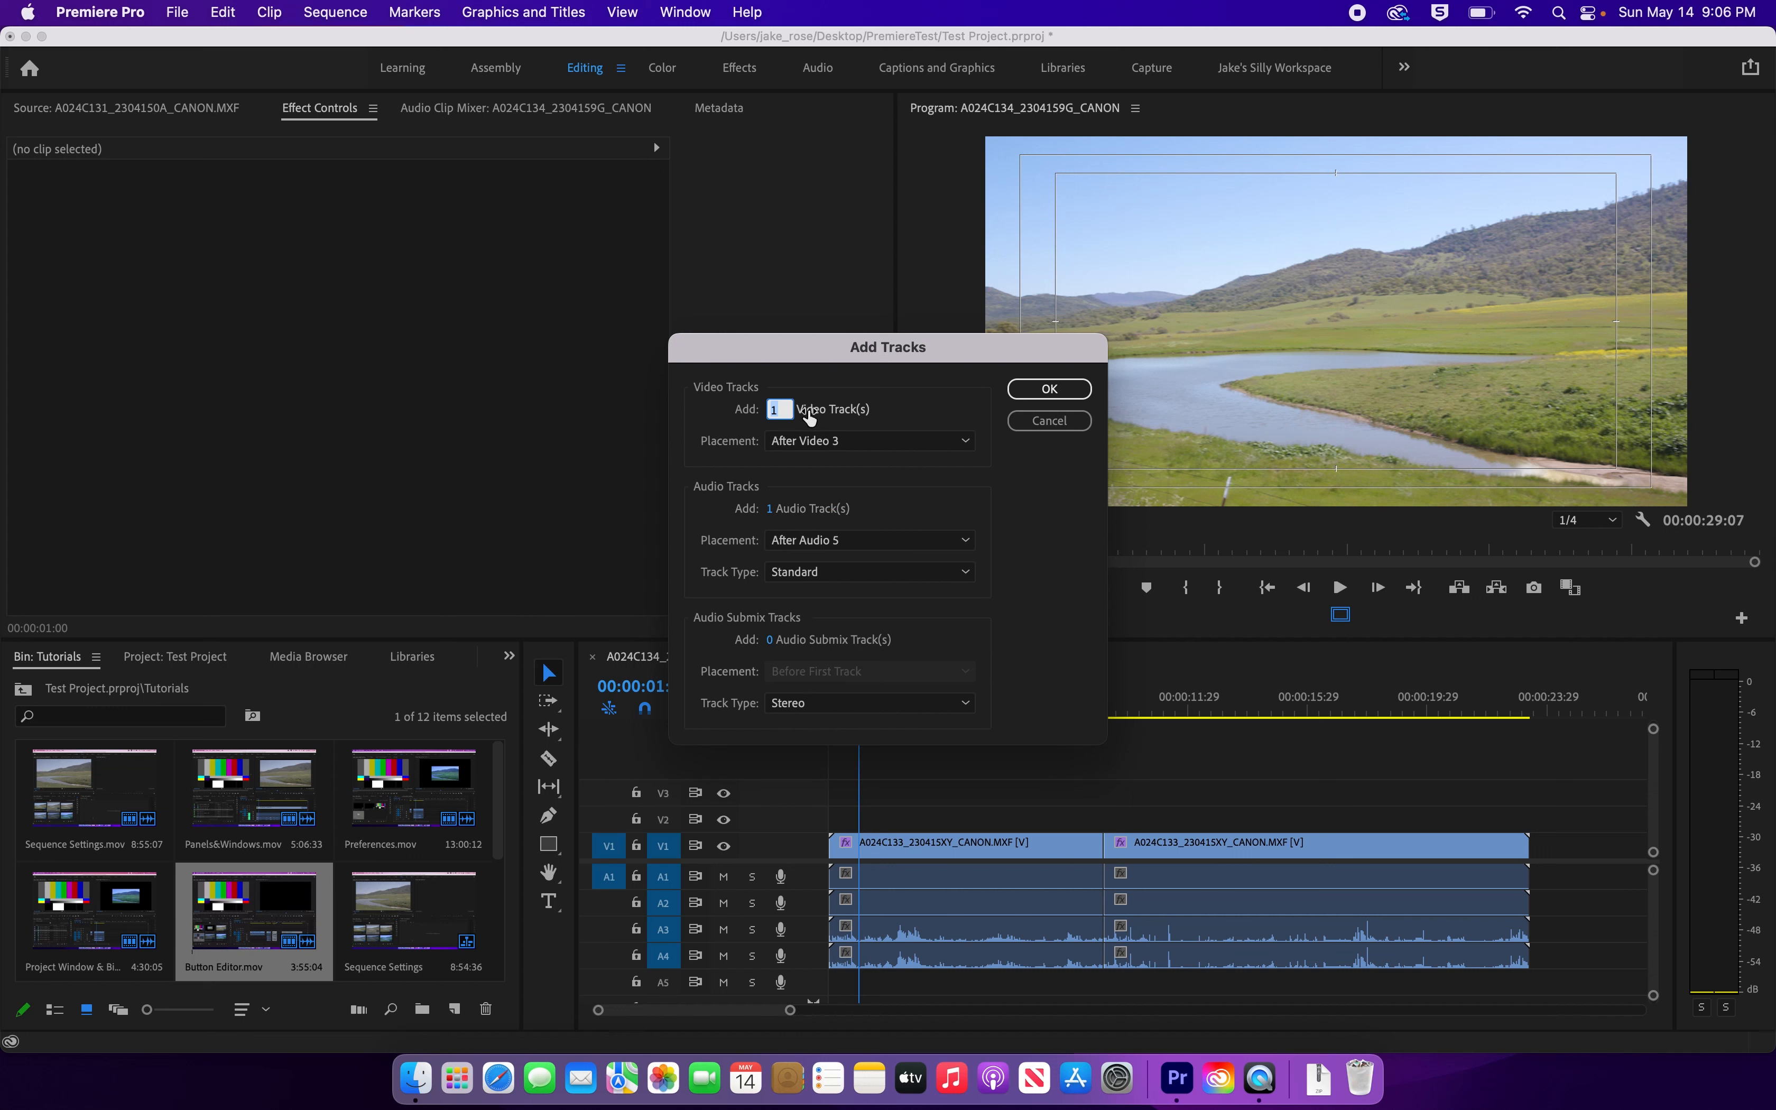
click(883, 408)
drag(772, 417, 1055, 387)
drag(777, 408, 589, 411)
drag(771, 514, 631, 492)
click(776, 409)
click(777, 508)
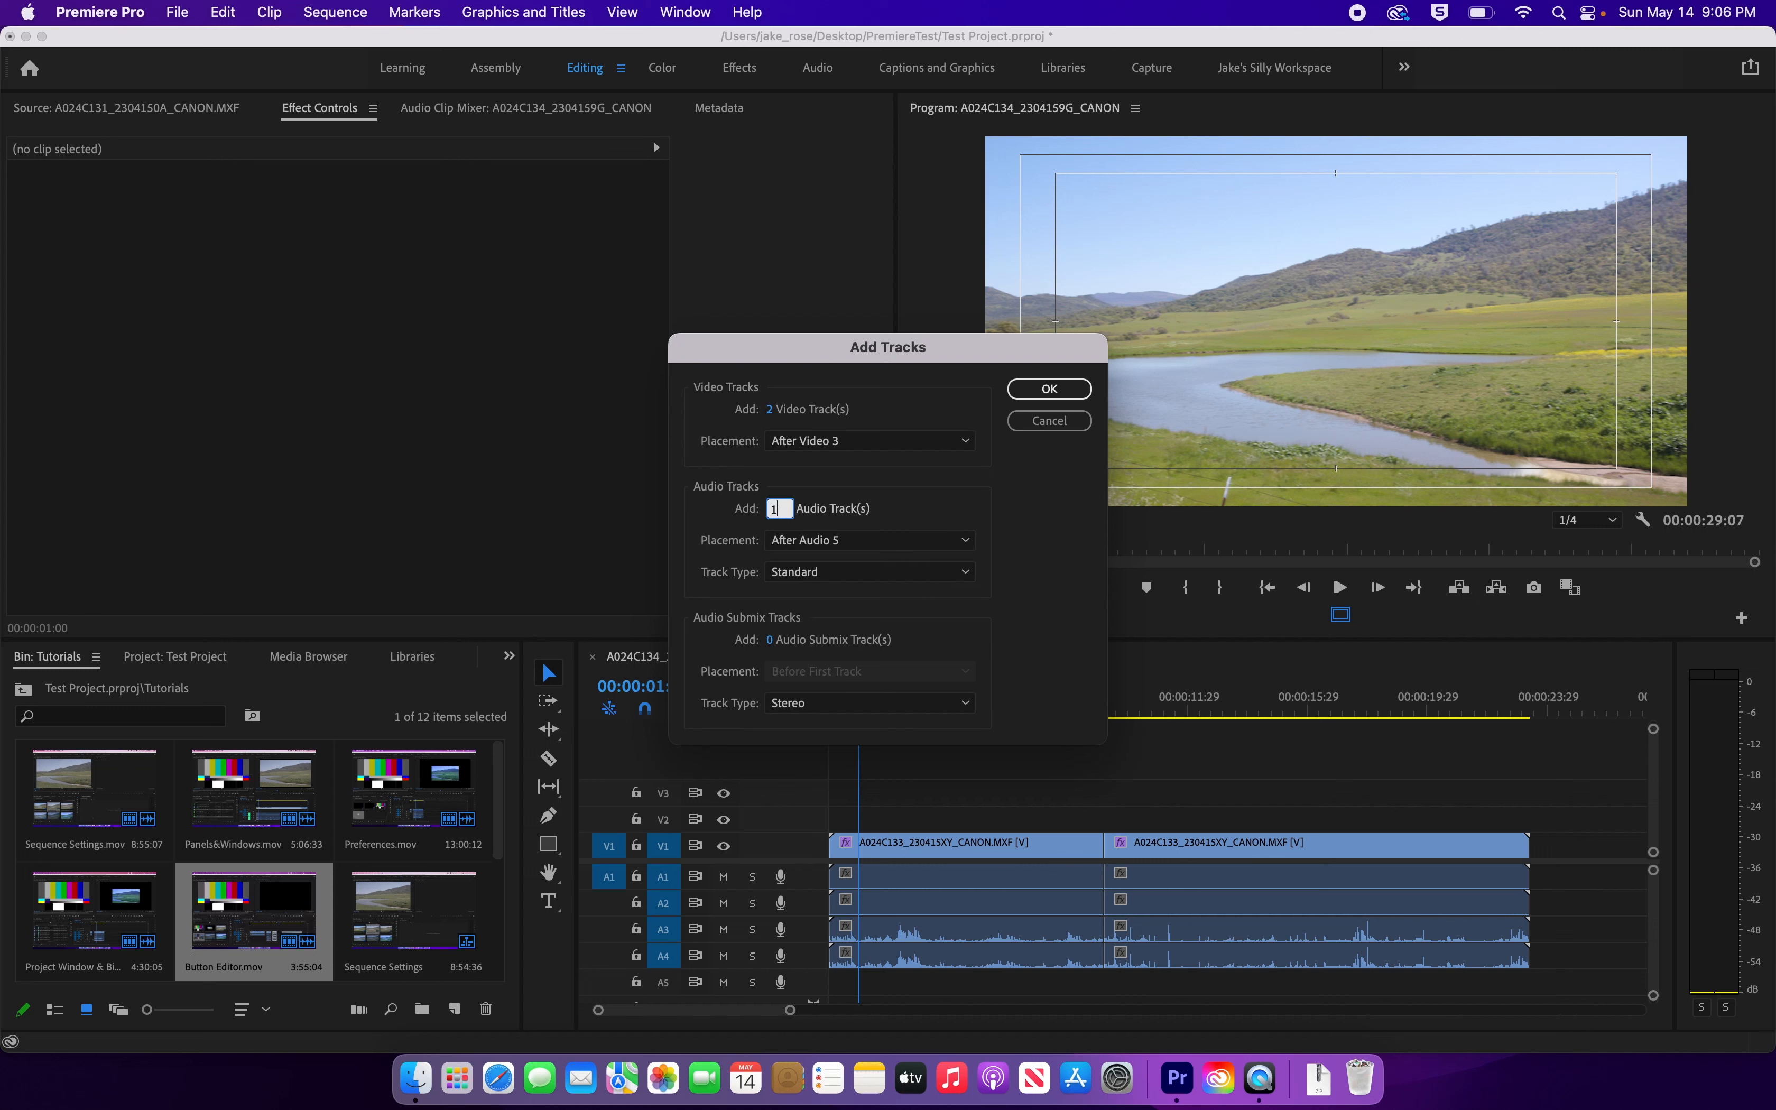
click(1046, 391)
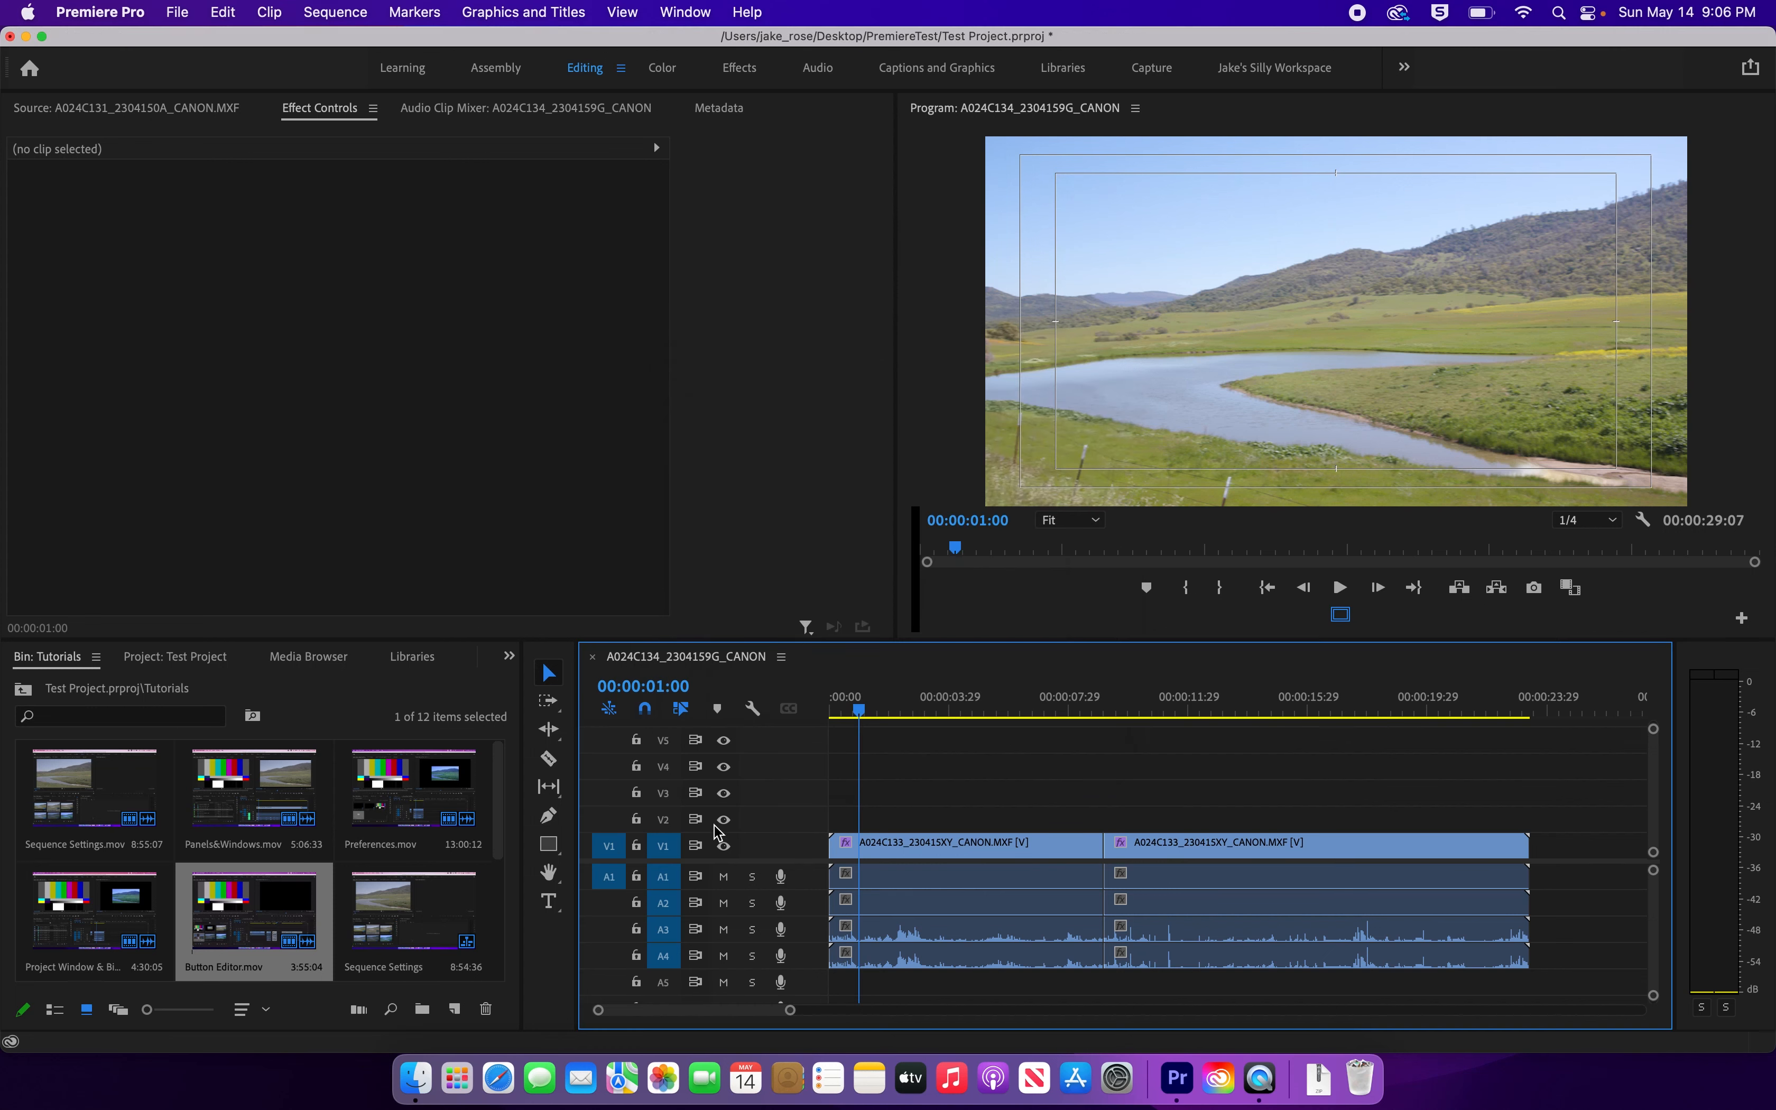
scroll(707, 961, down, 2)
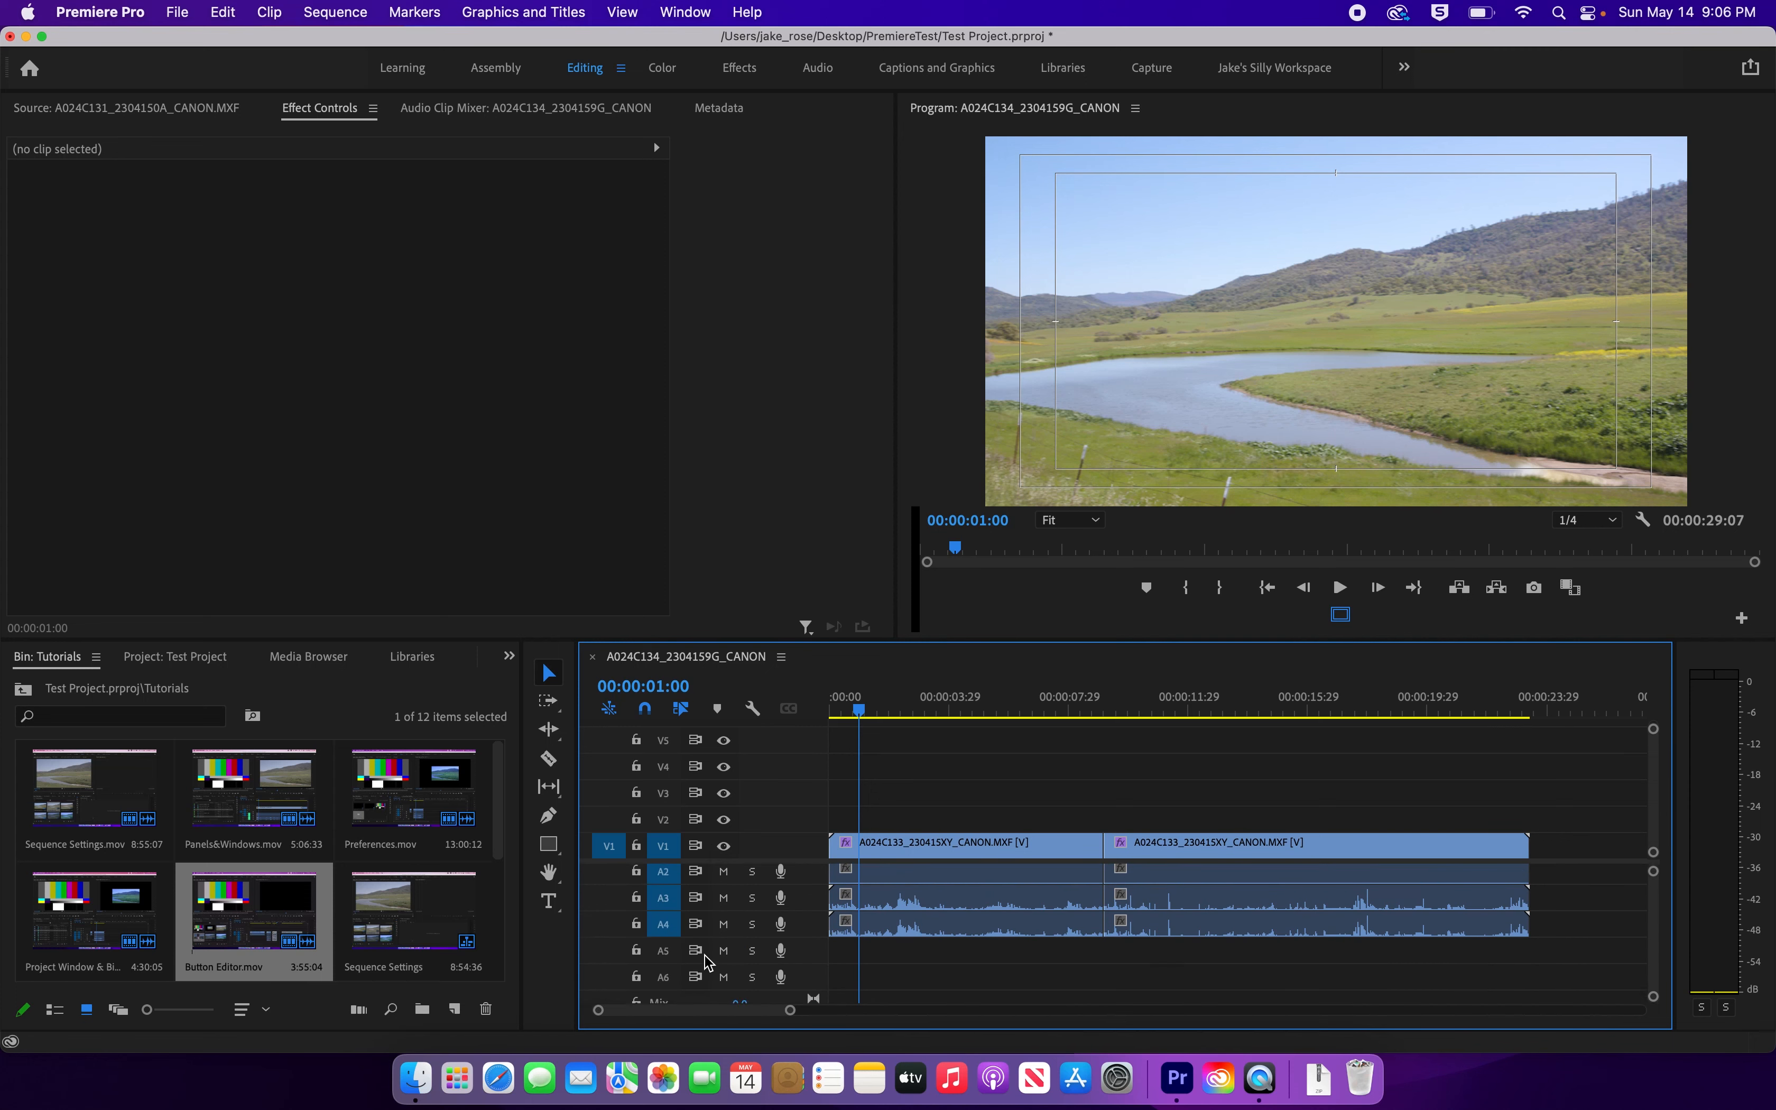
scroll(706, 961, up, 2)
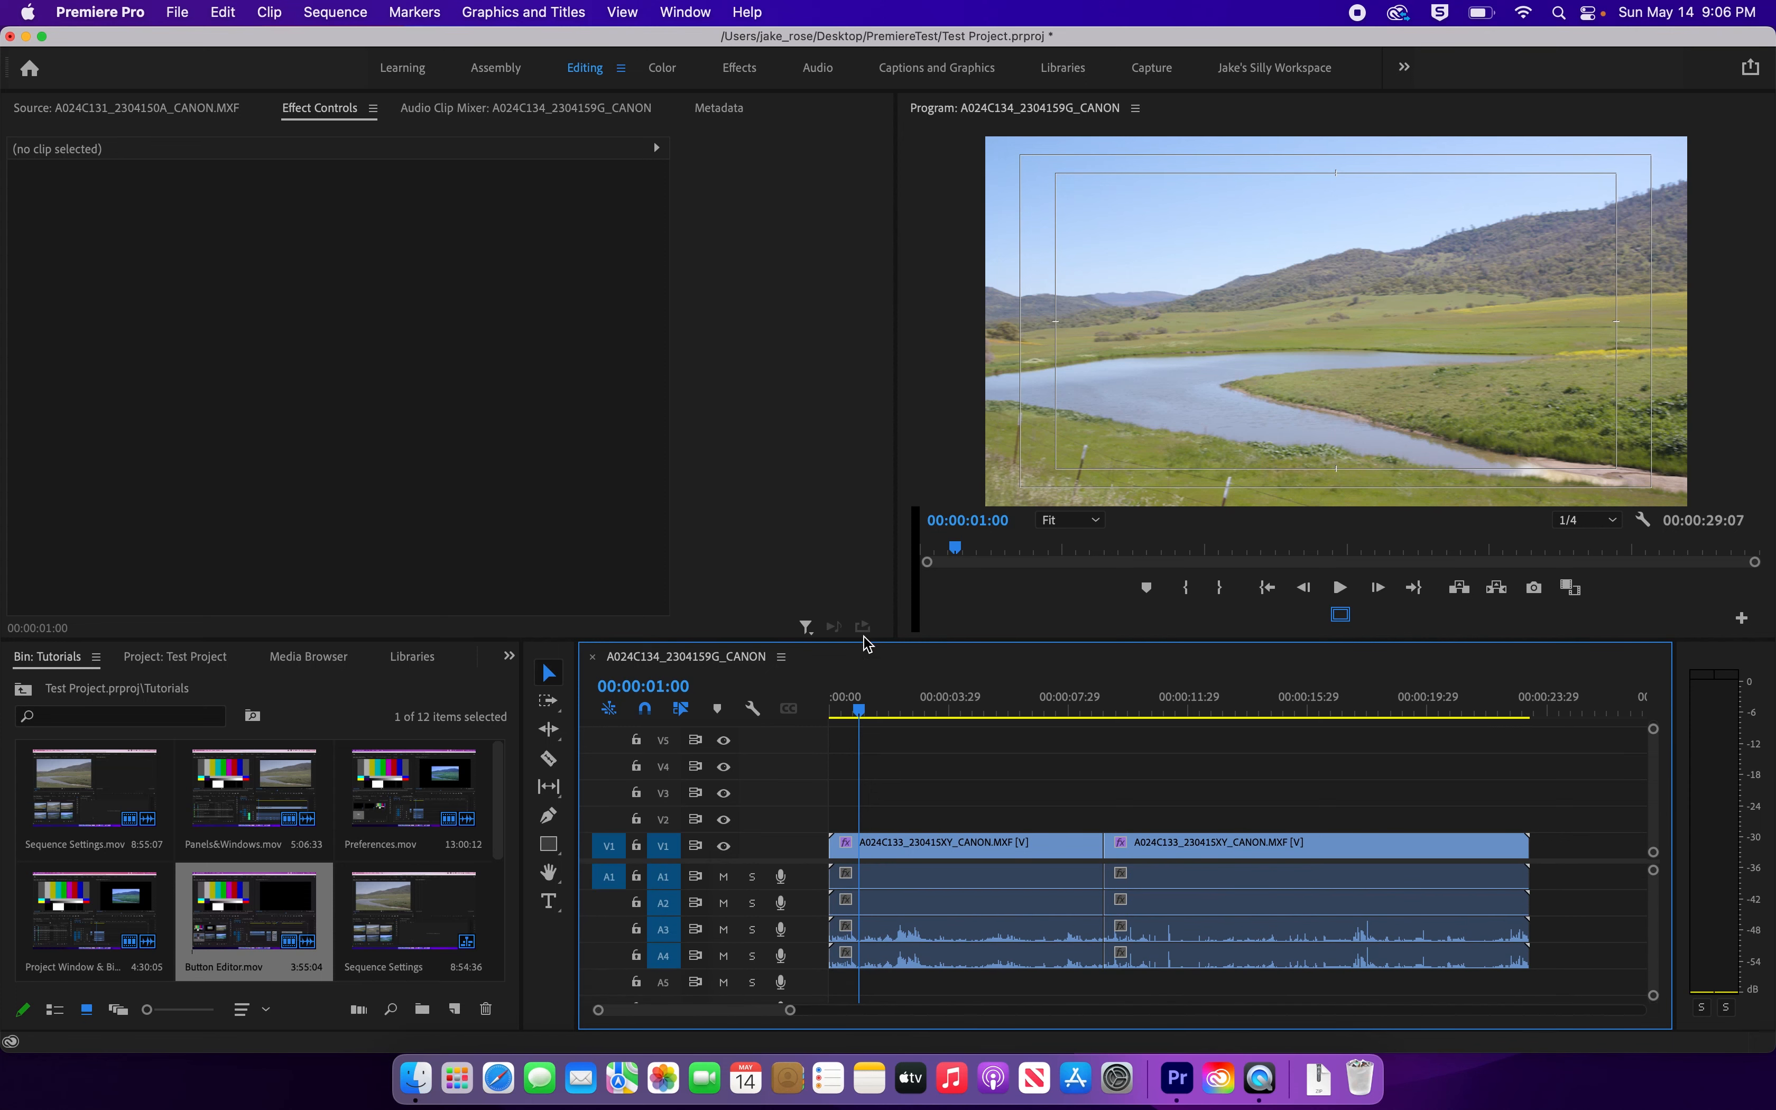
Step: Enlarge the timeline panel, then lock video track V1 and try to move its first clip
drag(864, 638, 899, 477)
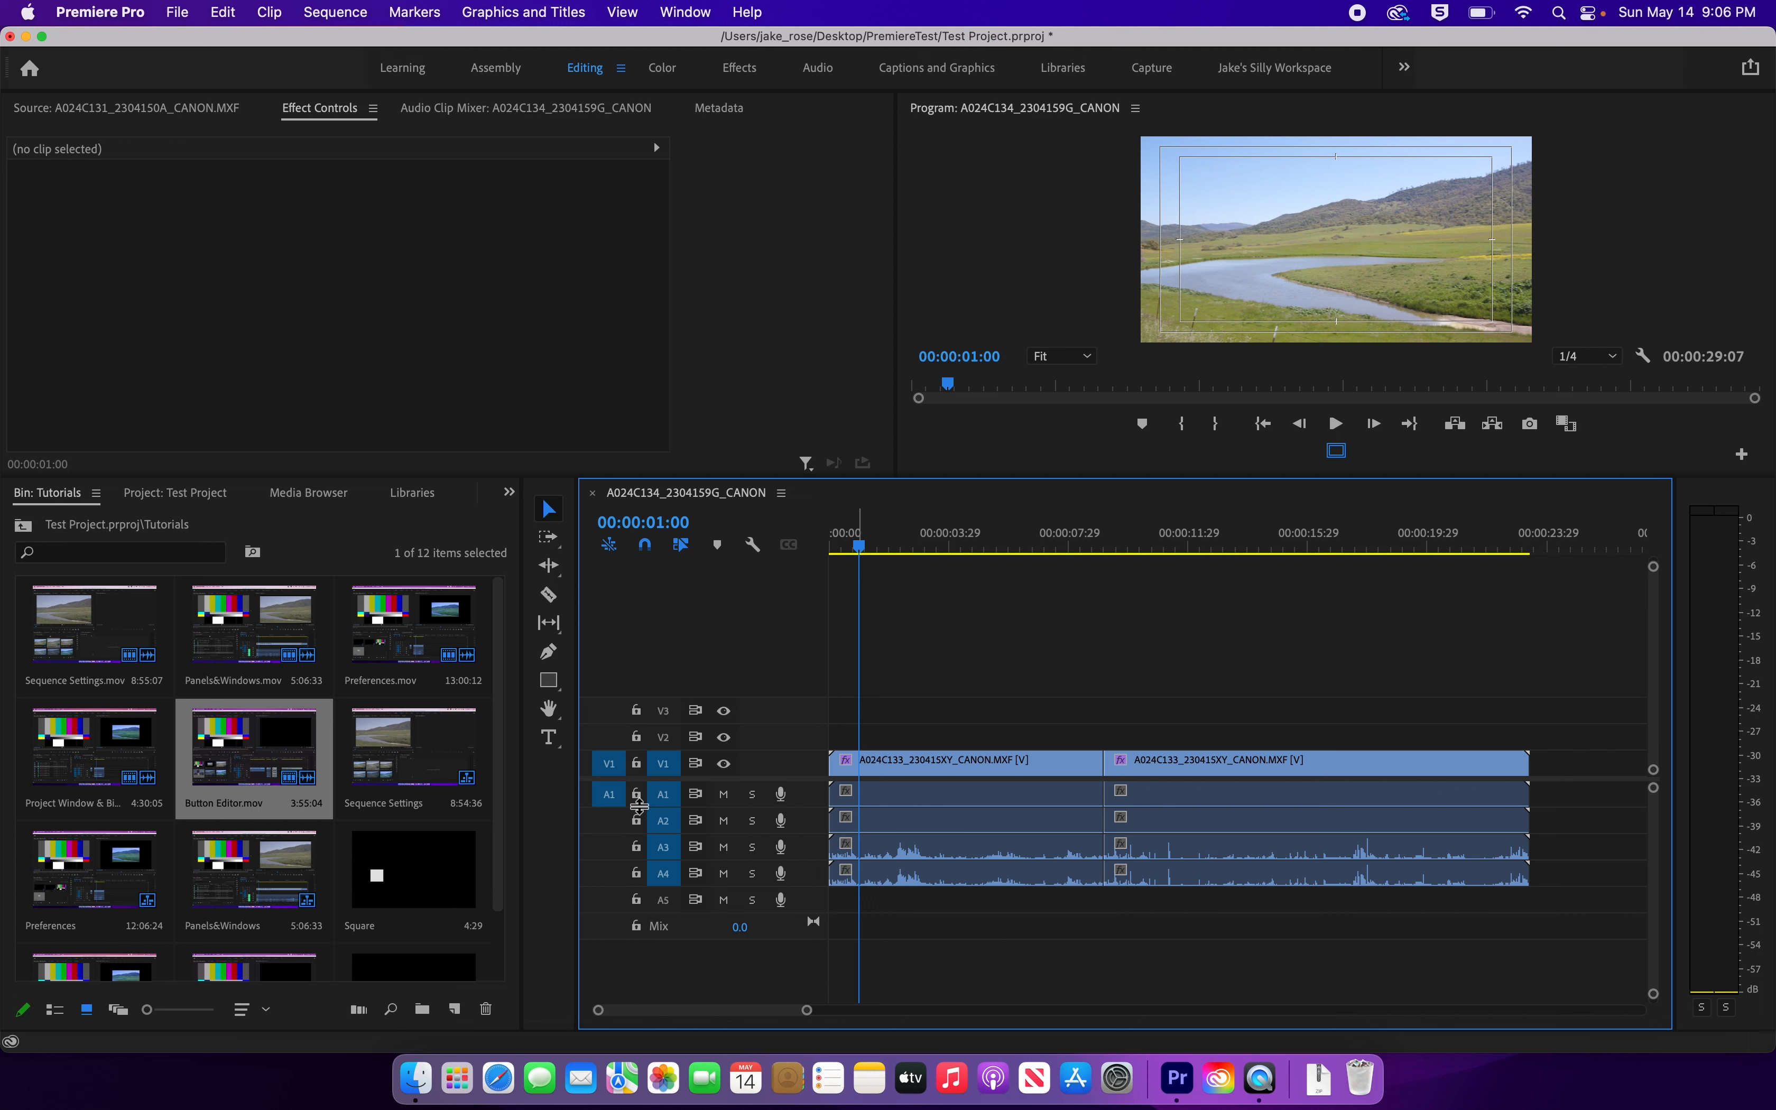
click(637, 765)
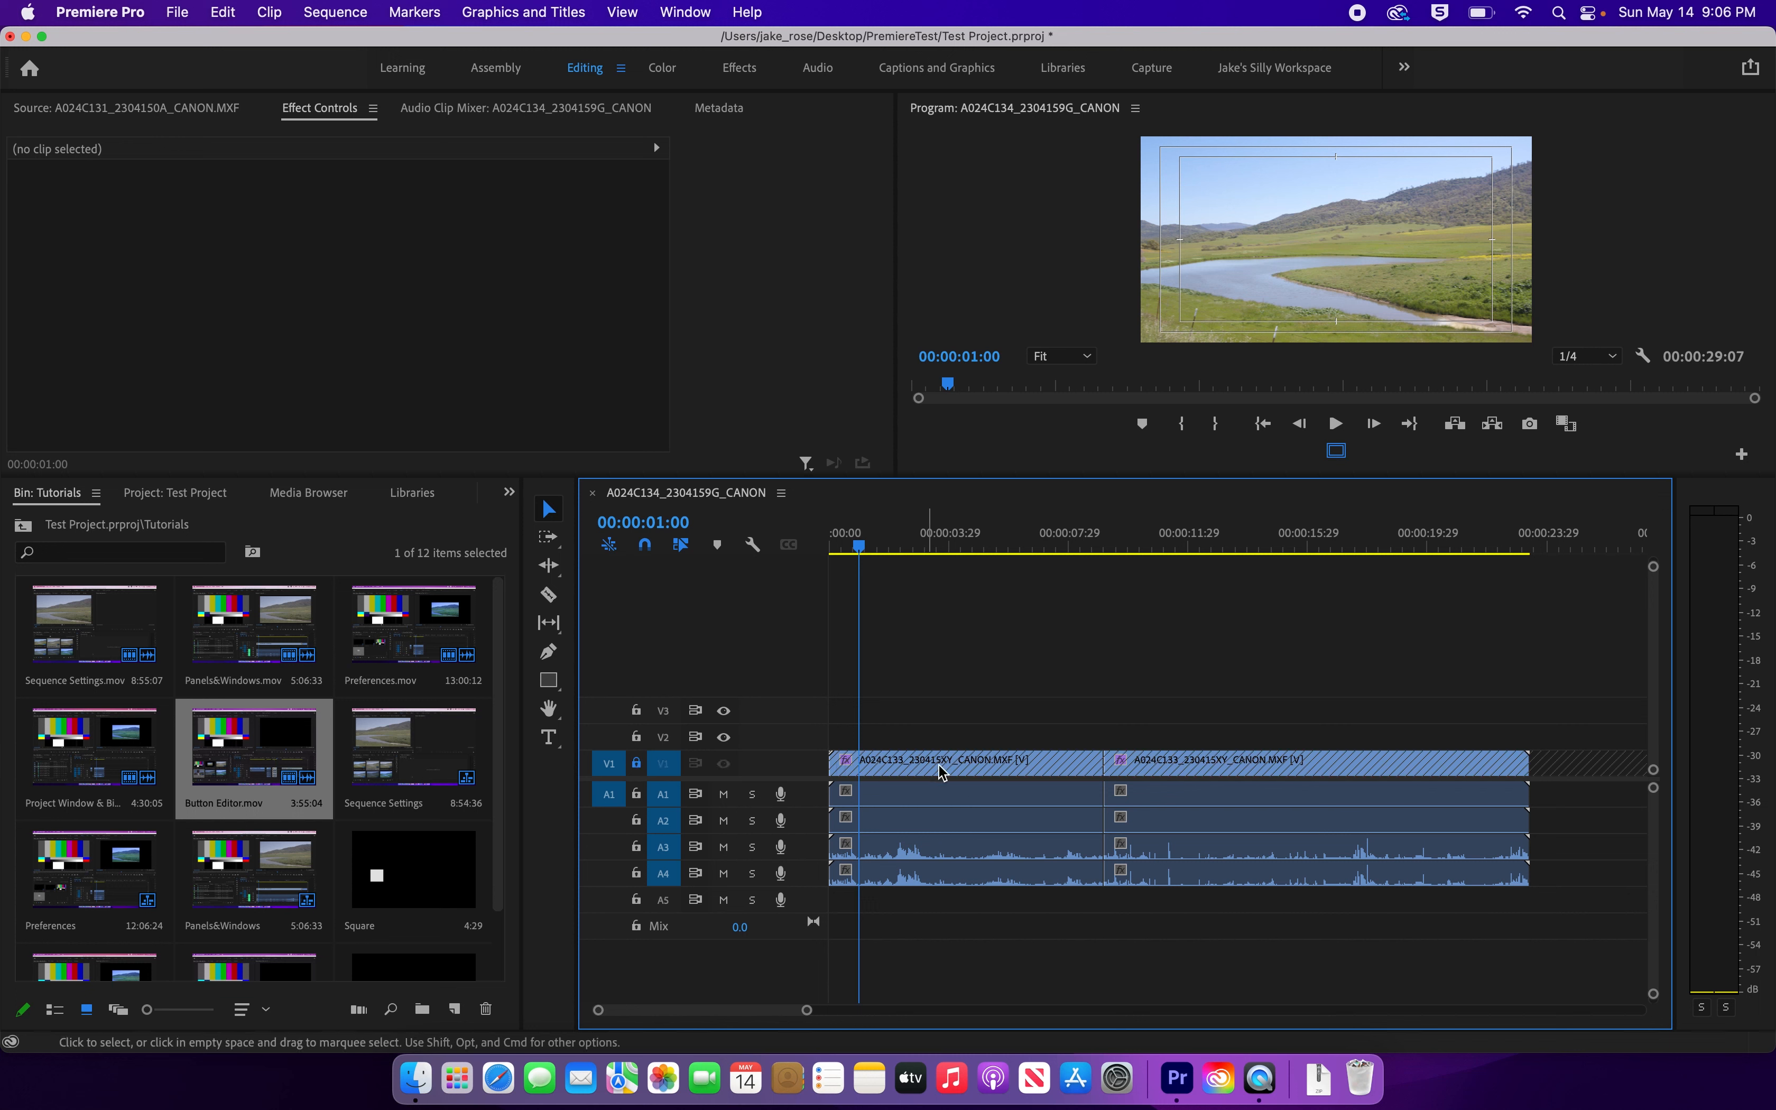
click(1095, 759)
drag(1095, 758, 1171, 702)
click(1027, 771)
Step: Lock audio track A3, move the first clip's unlocked audio toward the end of the sequence, and undo the move
drag(1074, 936, 824, 787)
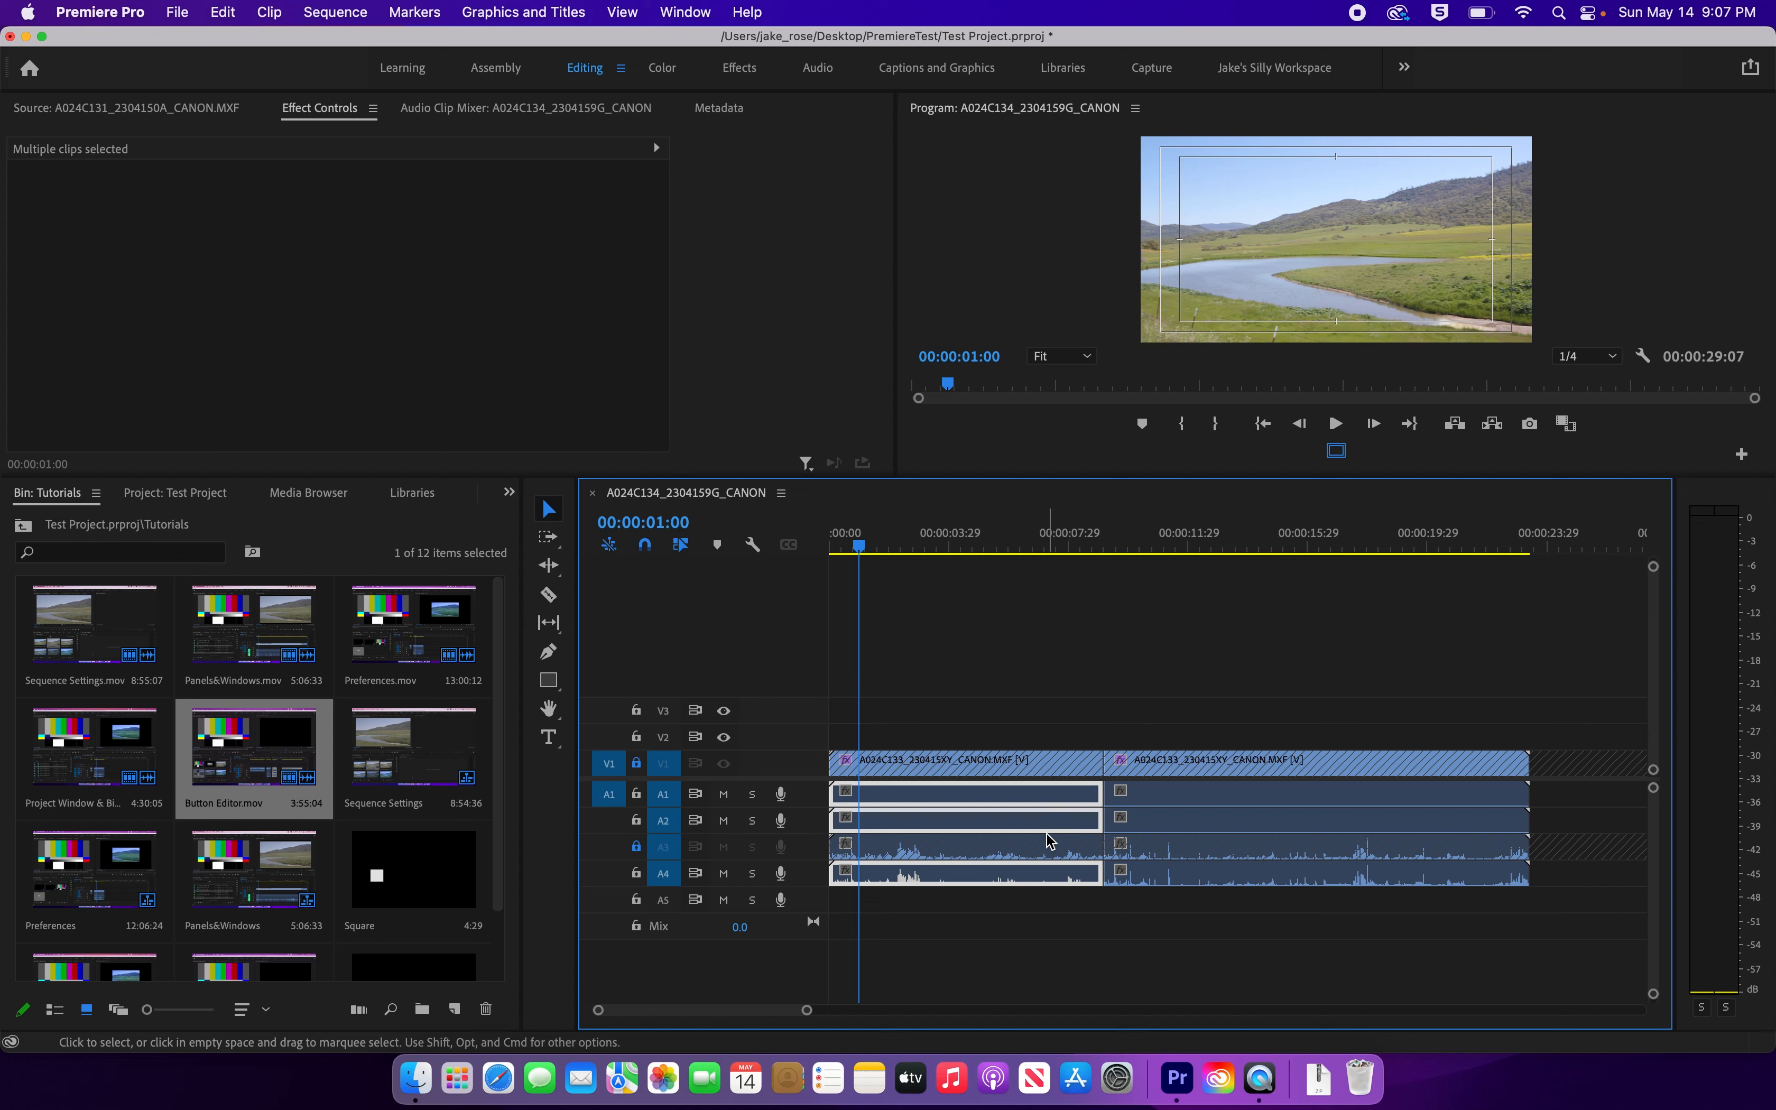
drag(1031, 800, 1644, 804)
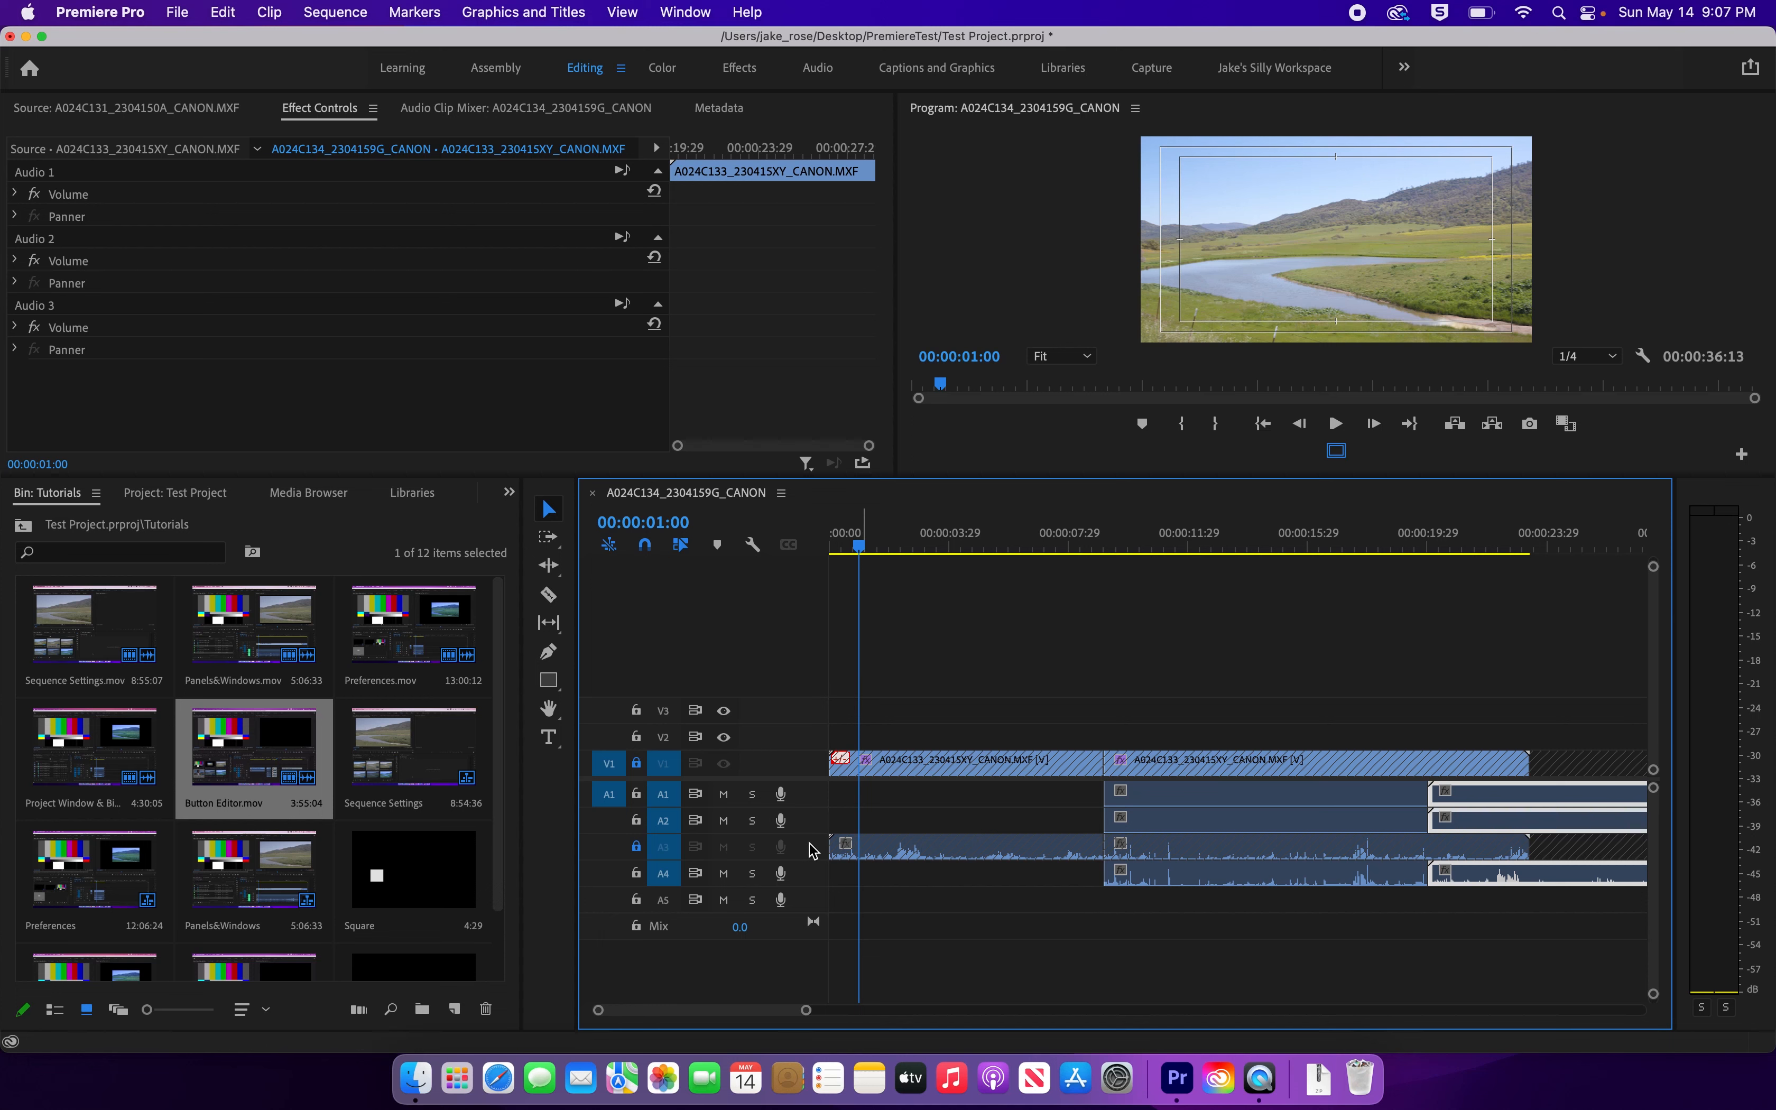
key(super+z)
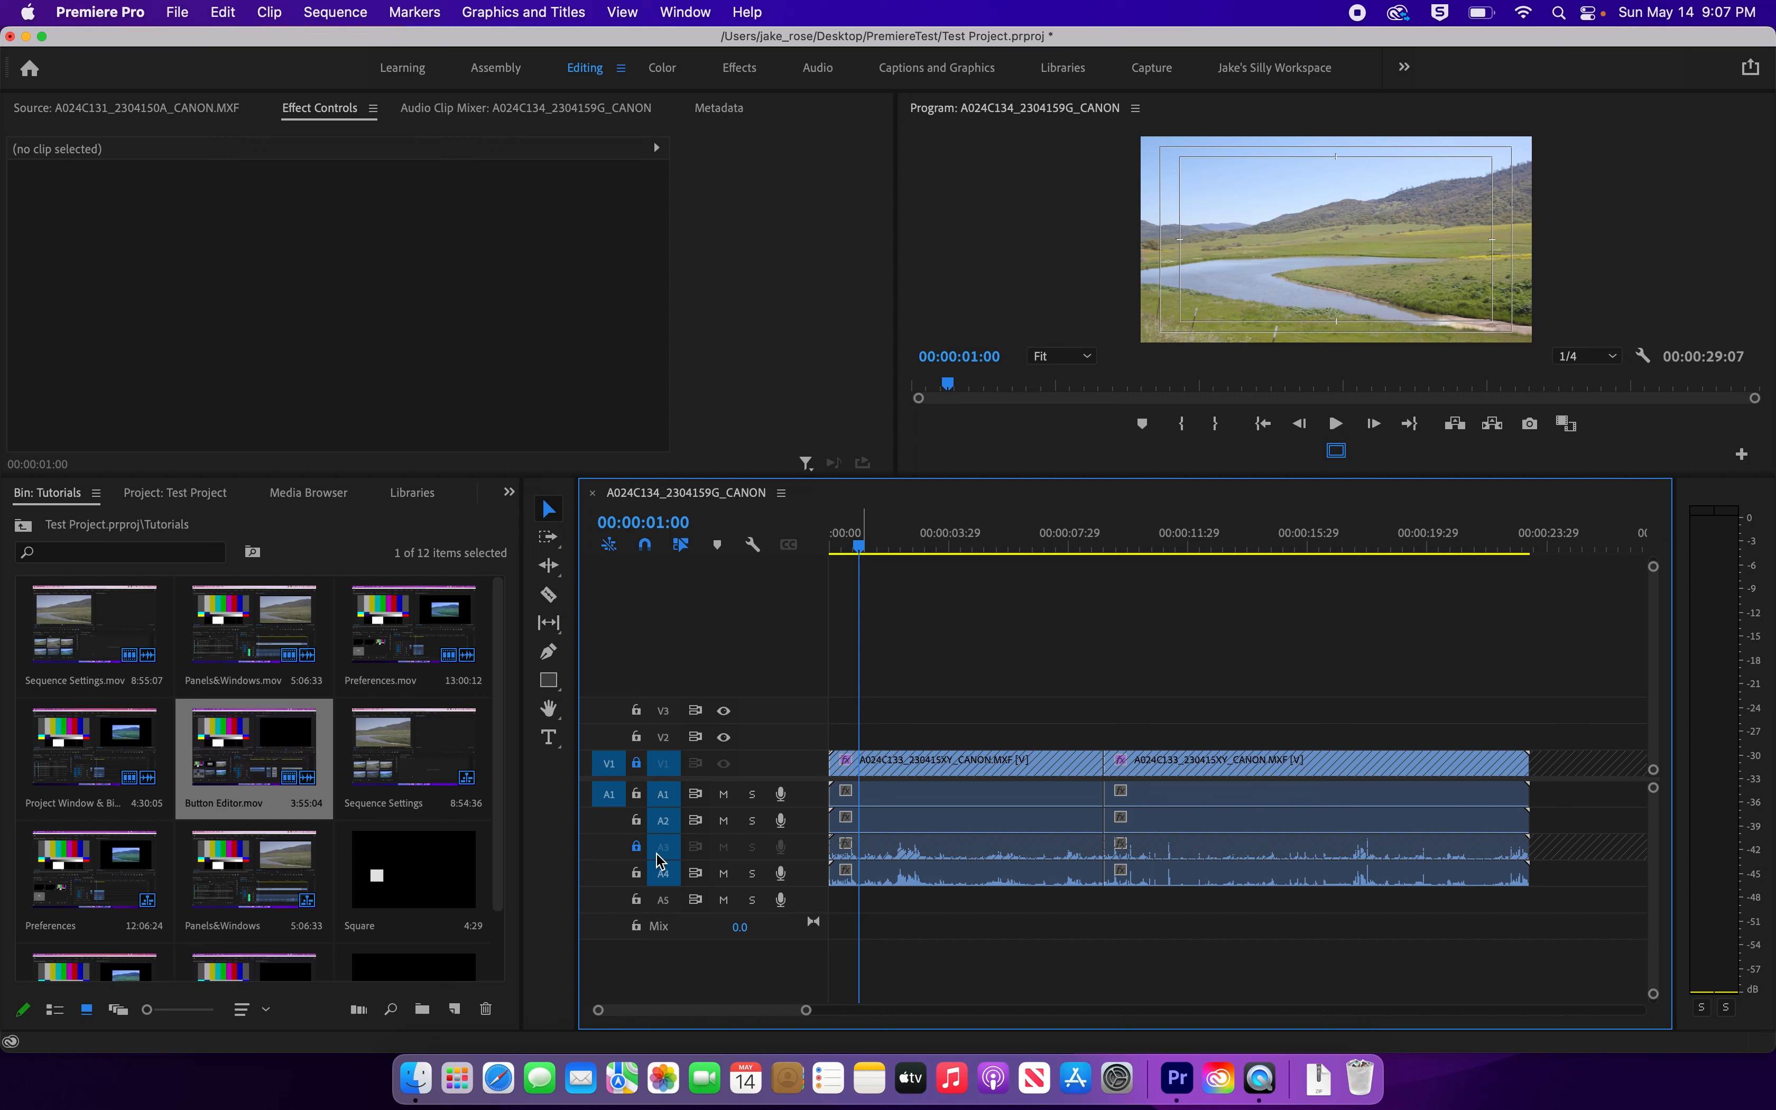
Step: Unlock audio track A3 and video track V1, and reduce the timeline panel's height slightly
click(635, 847)
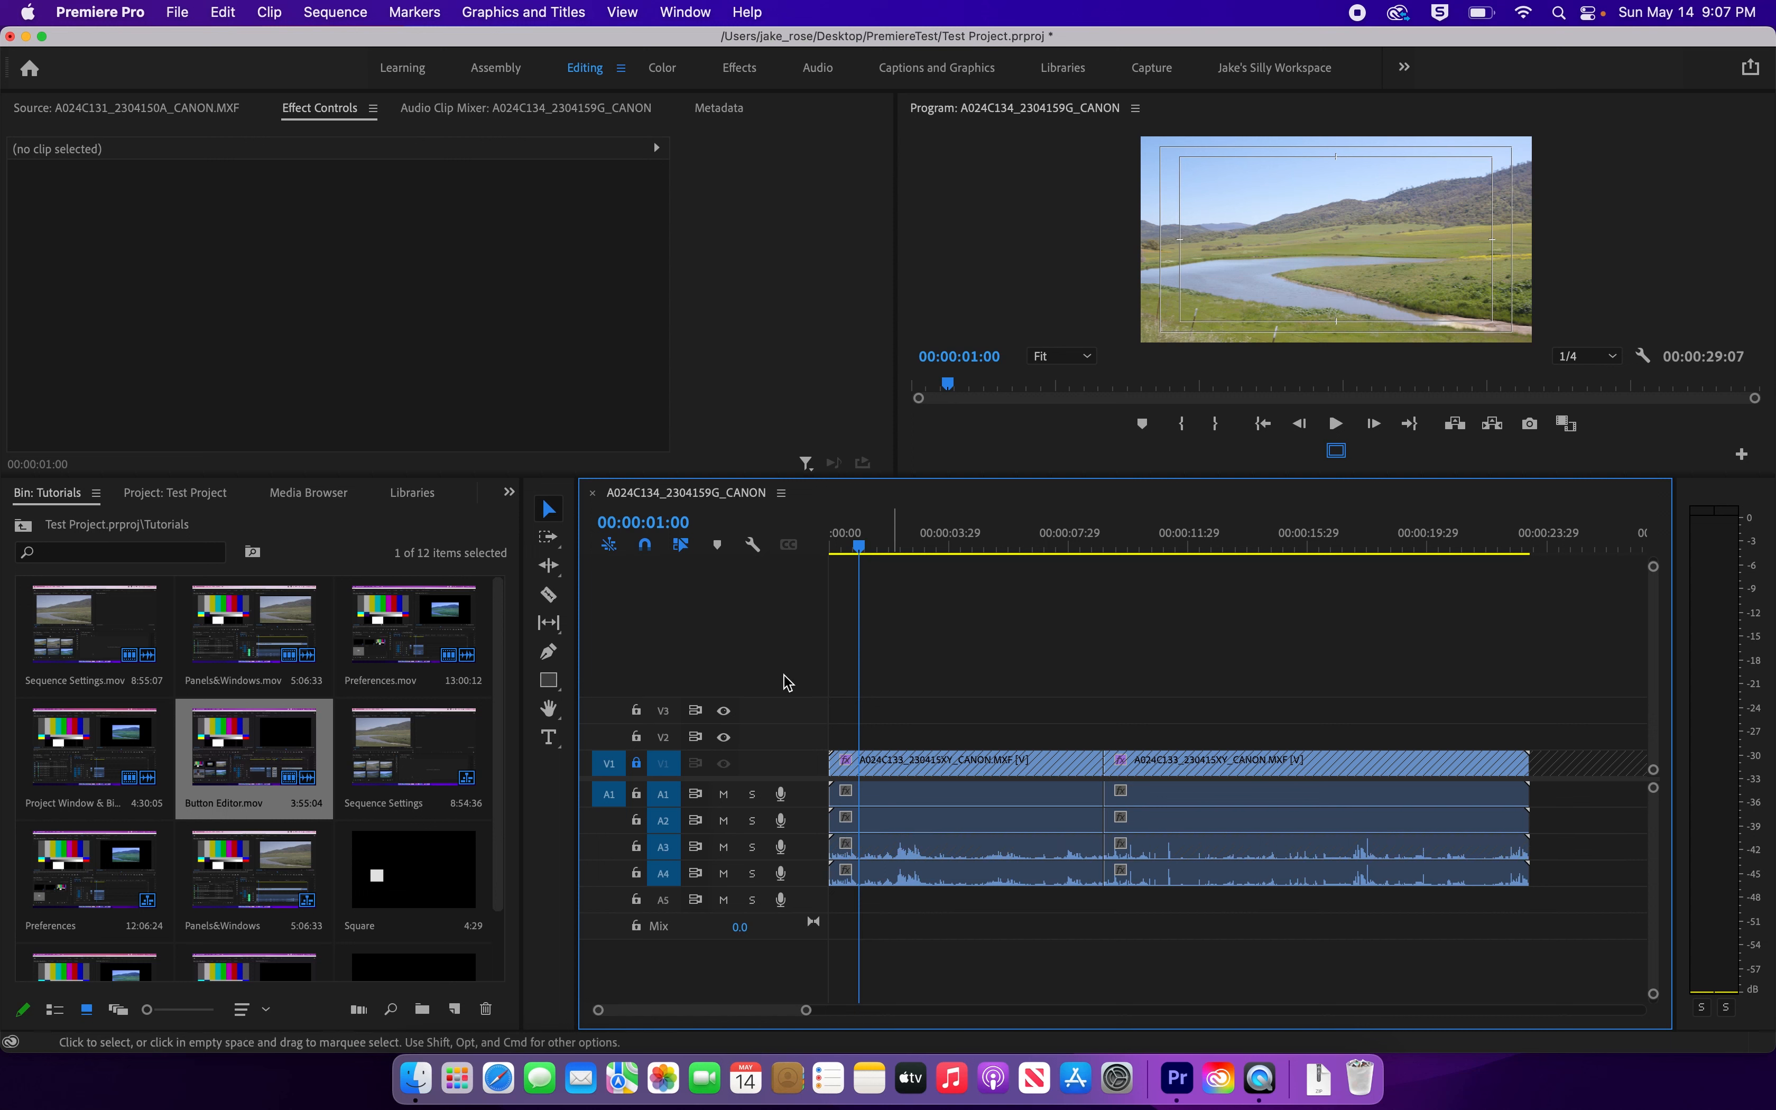
click(637, 763)
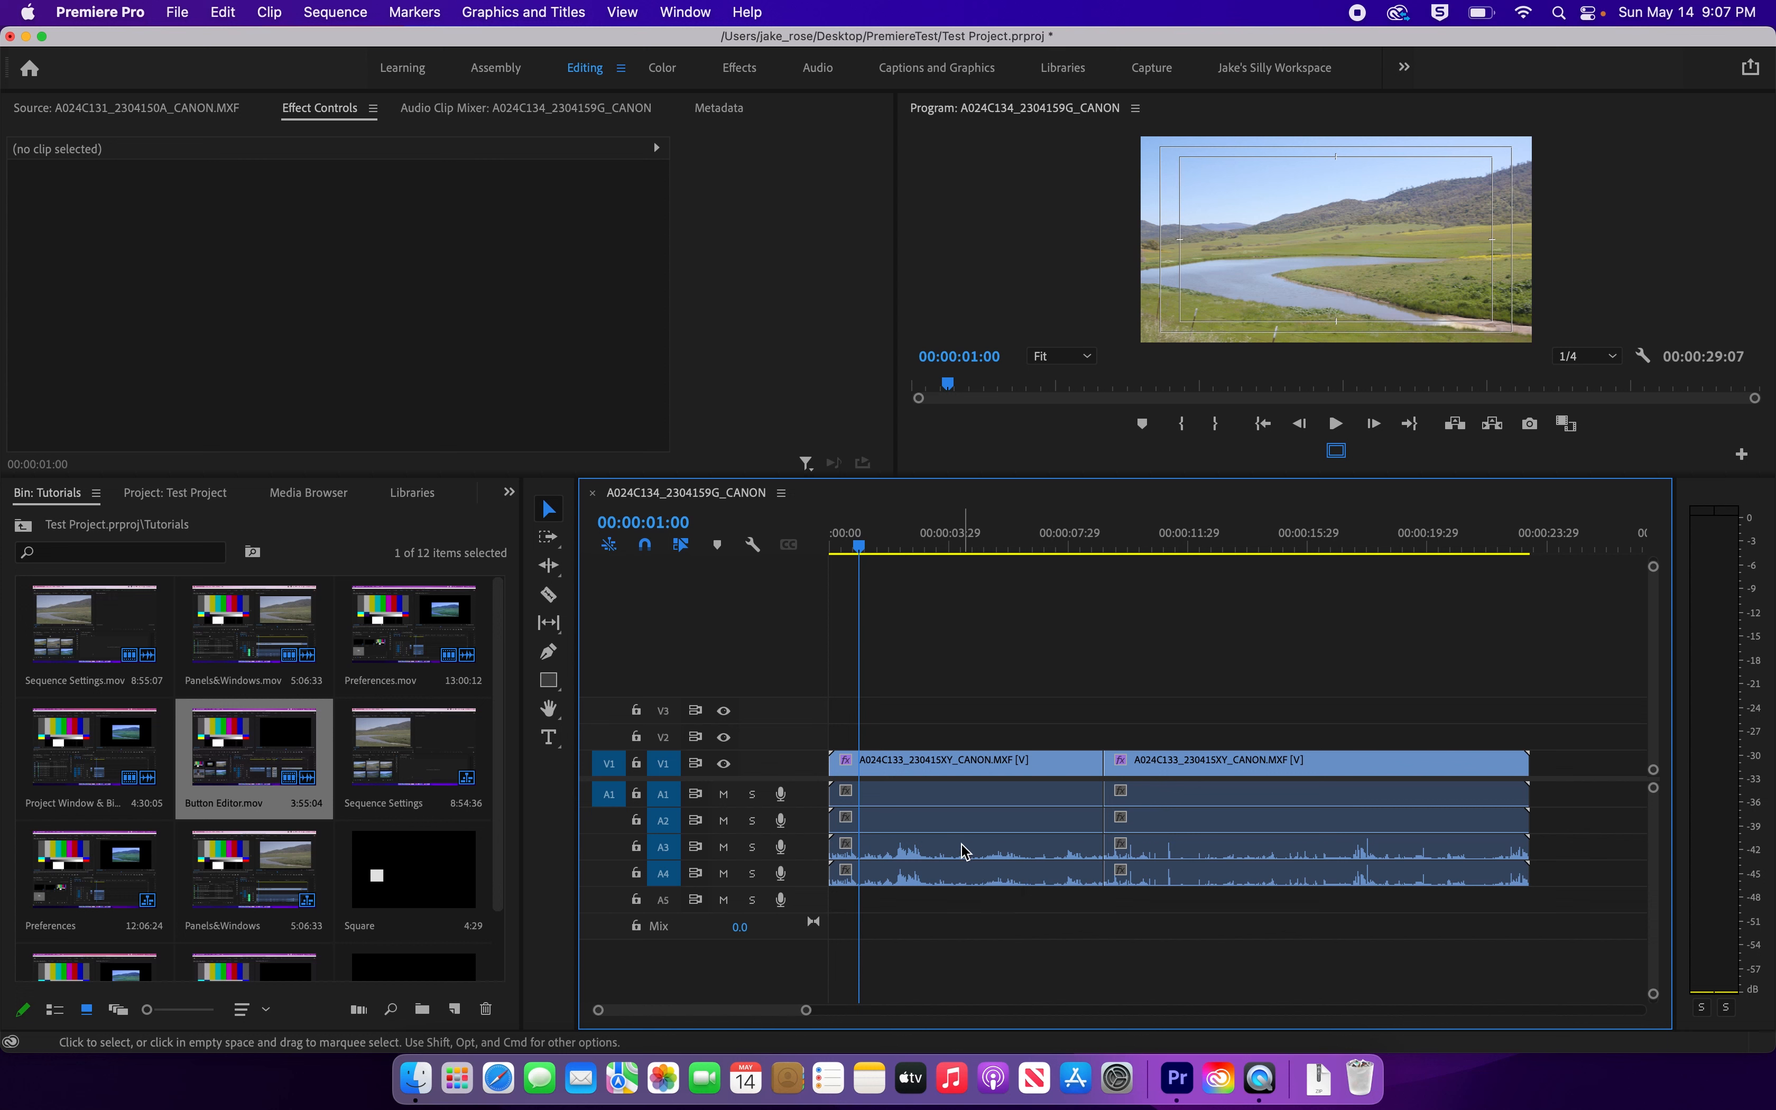
click(638, 766)
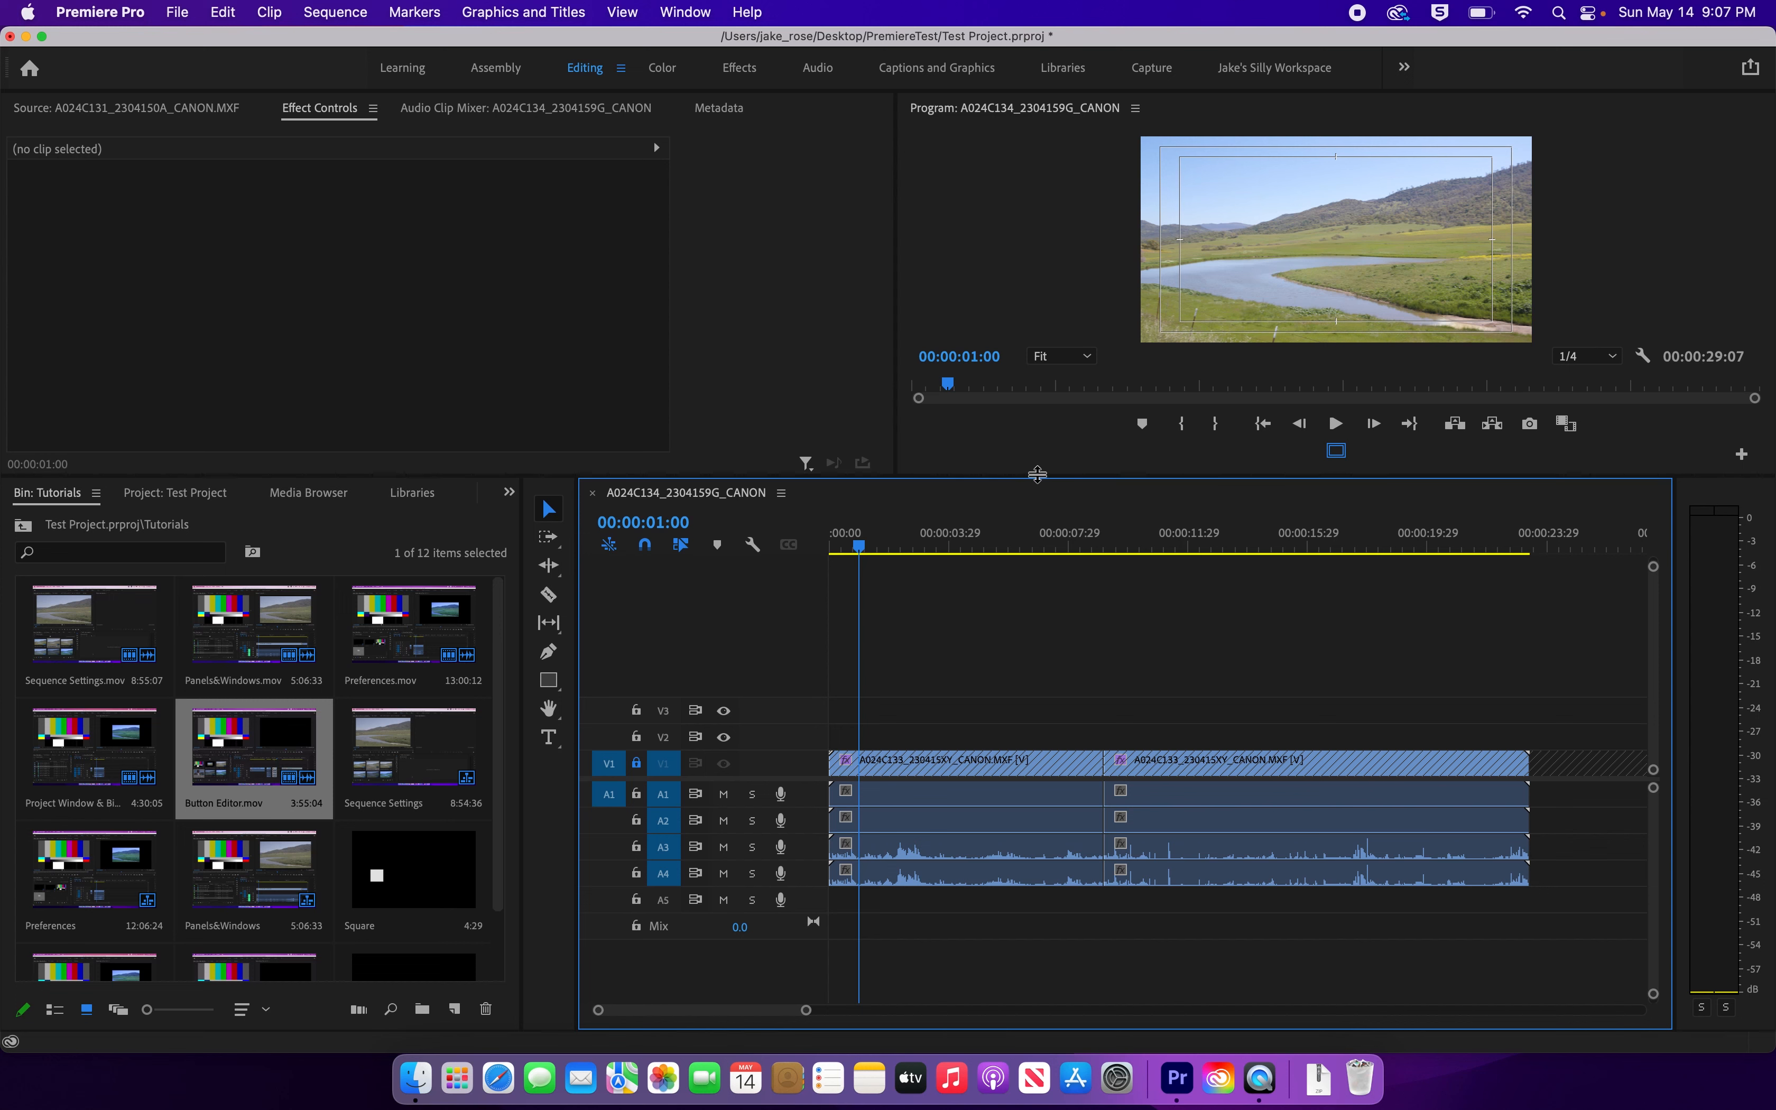
drag(1034, 540, 1033, 540)
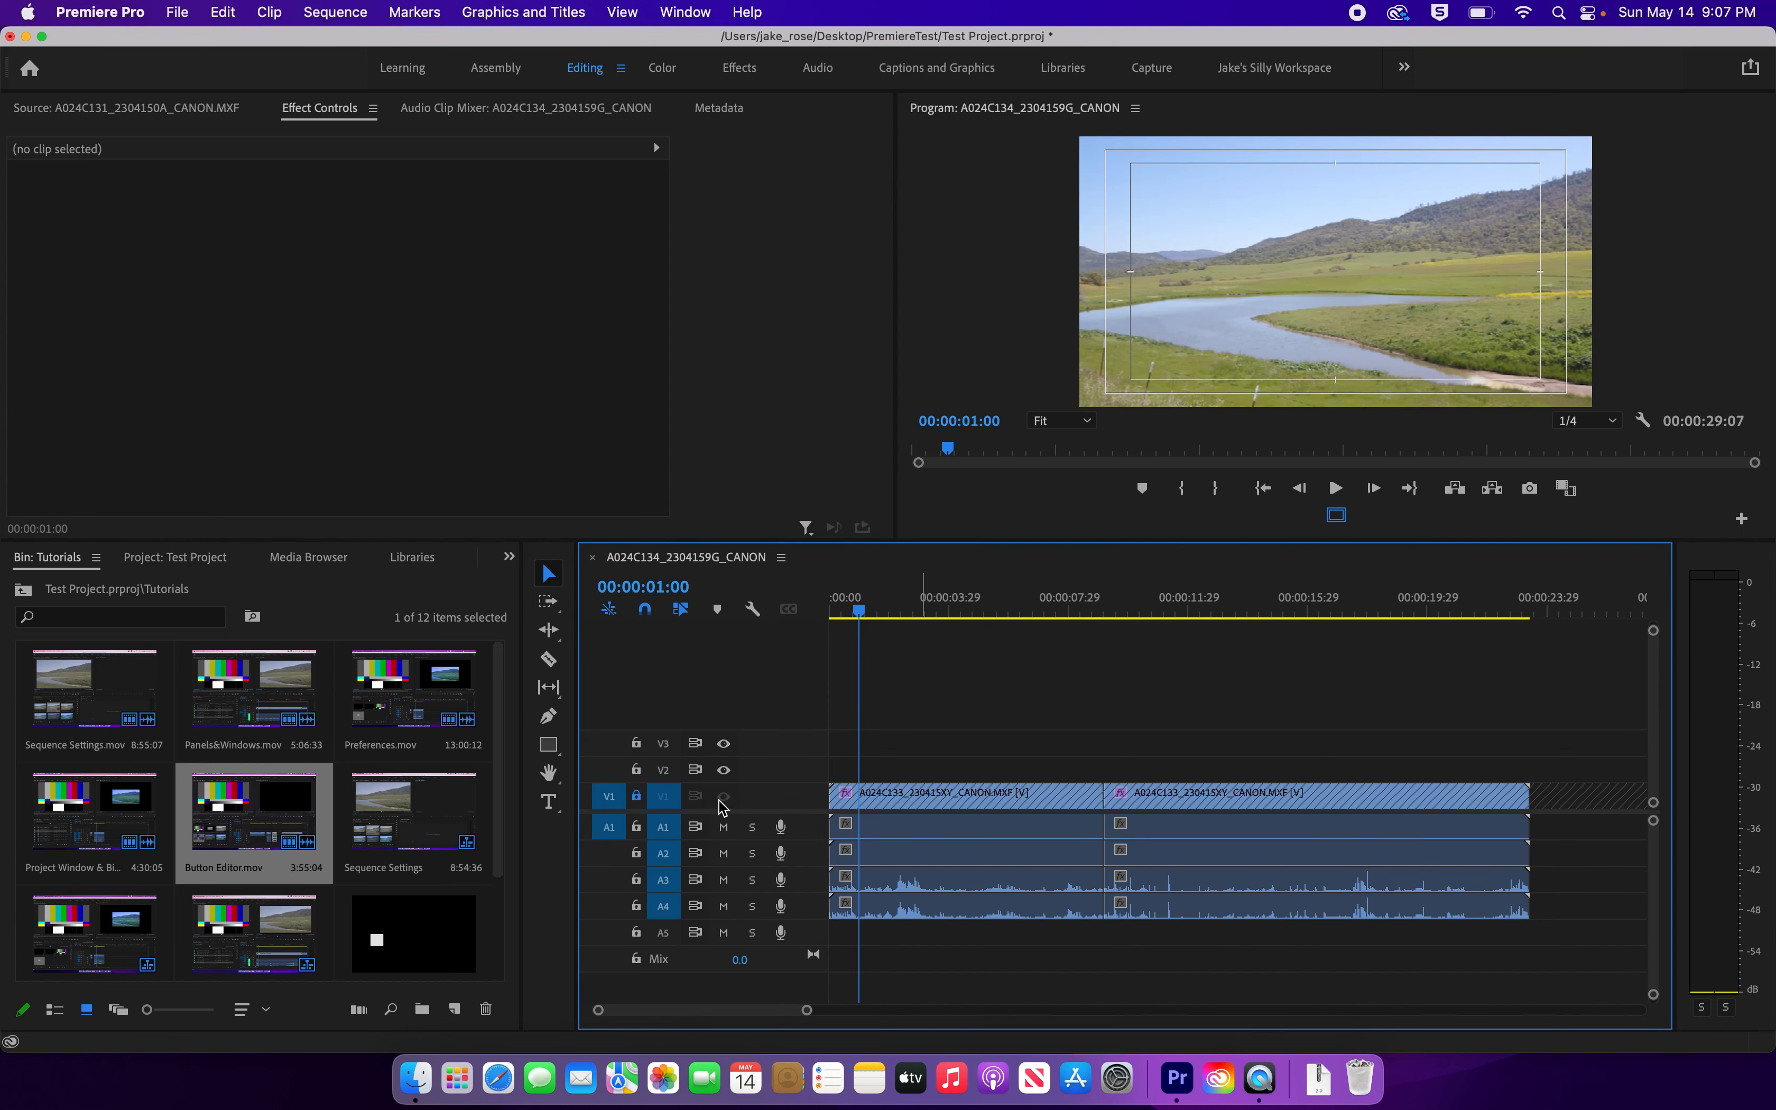
click(636, 796)
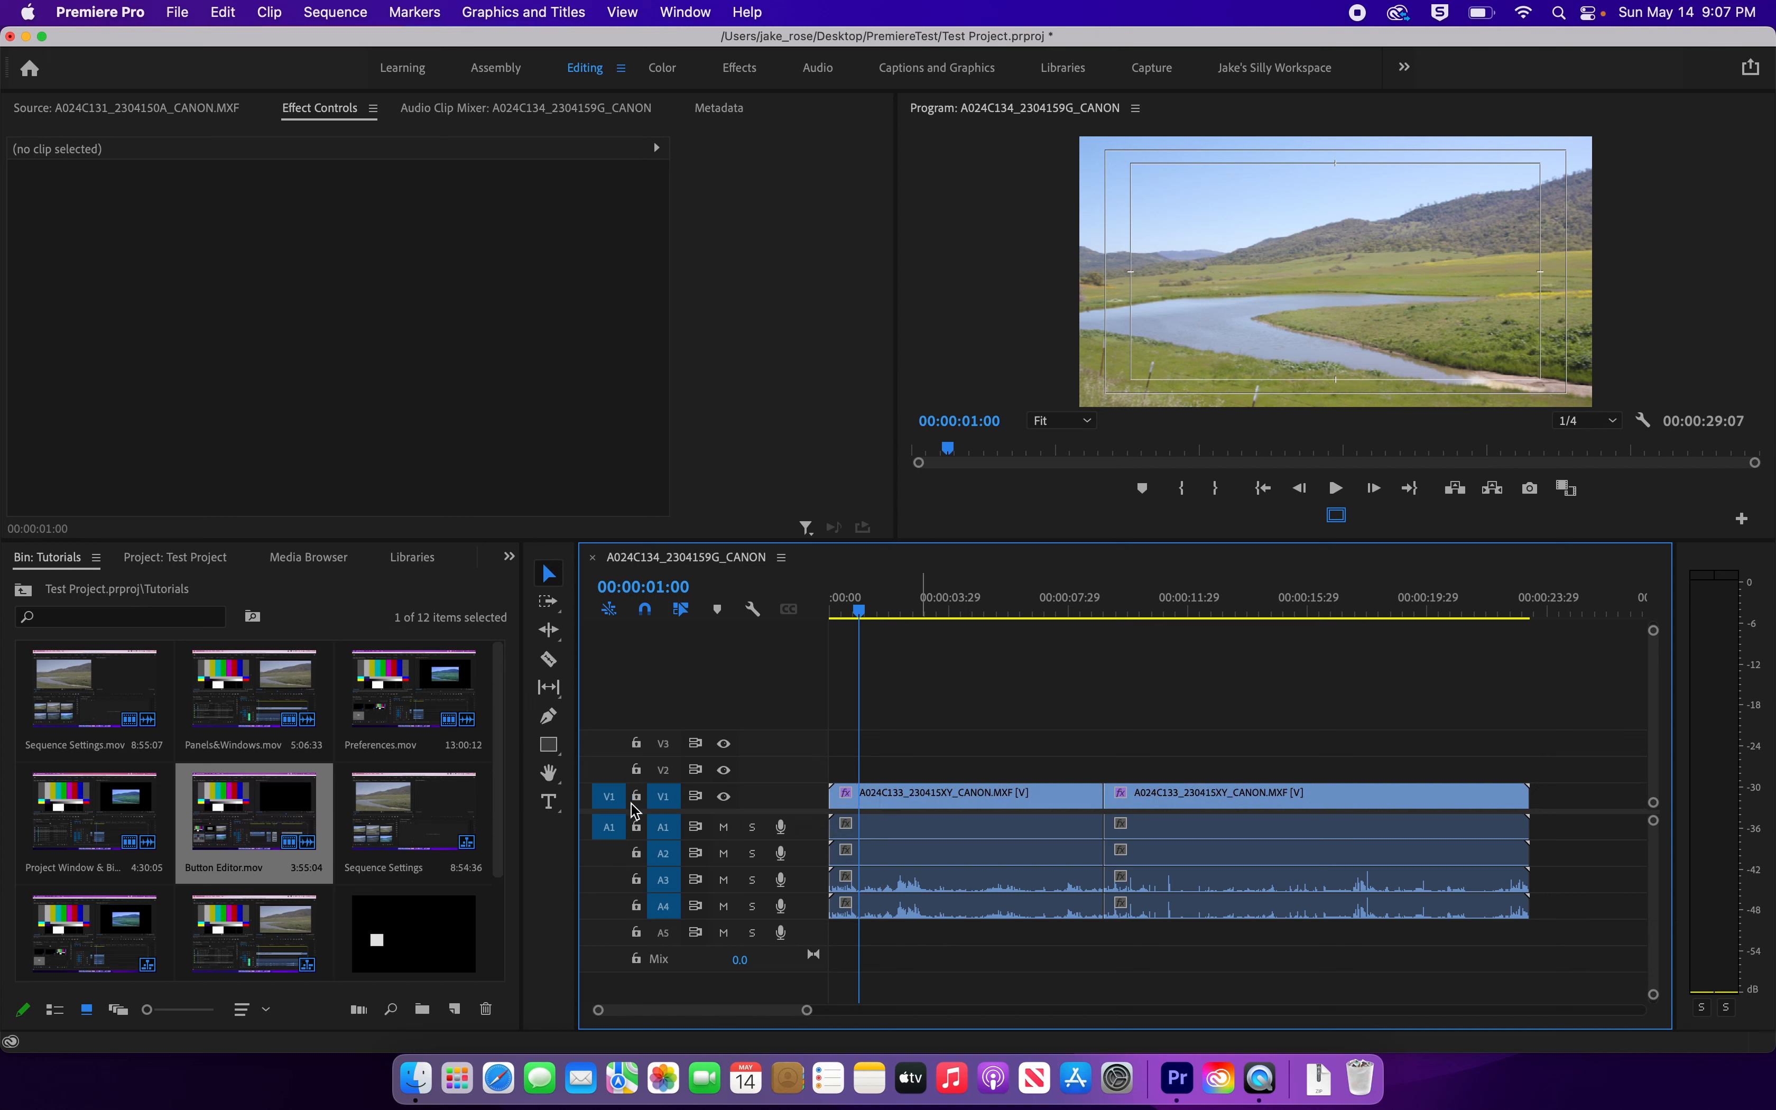
Step: Toggle video track V1's output off and back on, and mute and unmute audio track A1
click(724, 797)
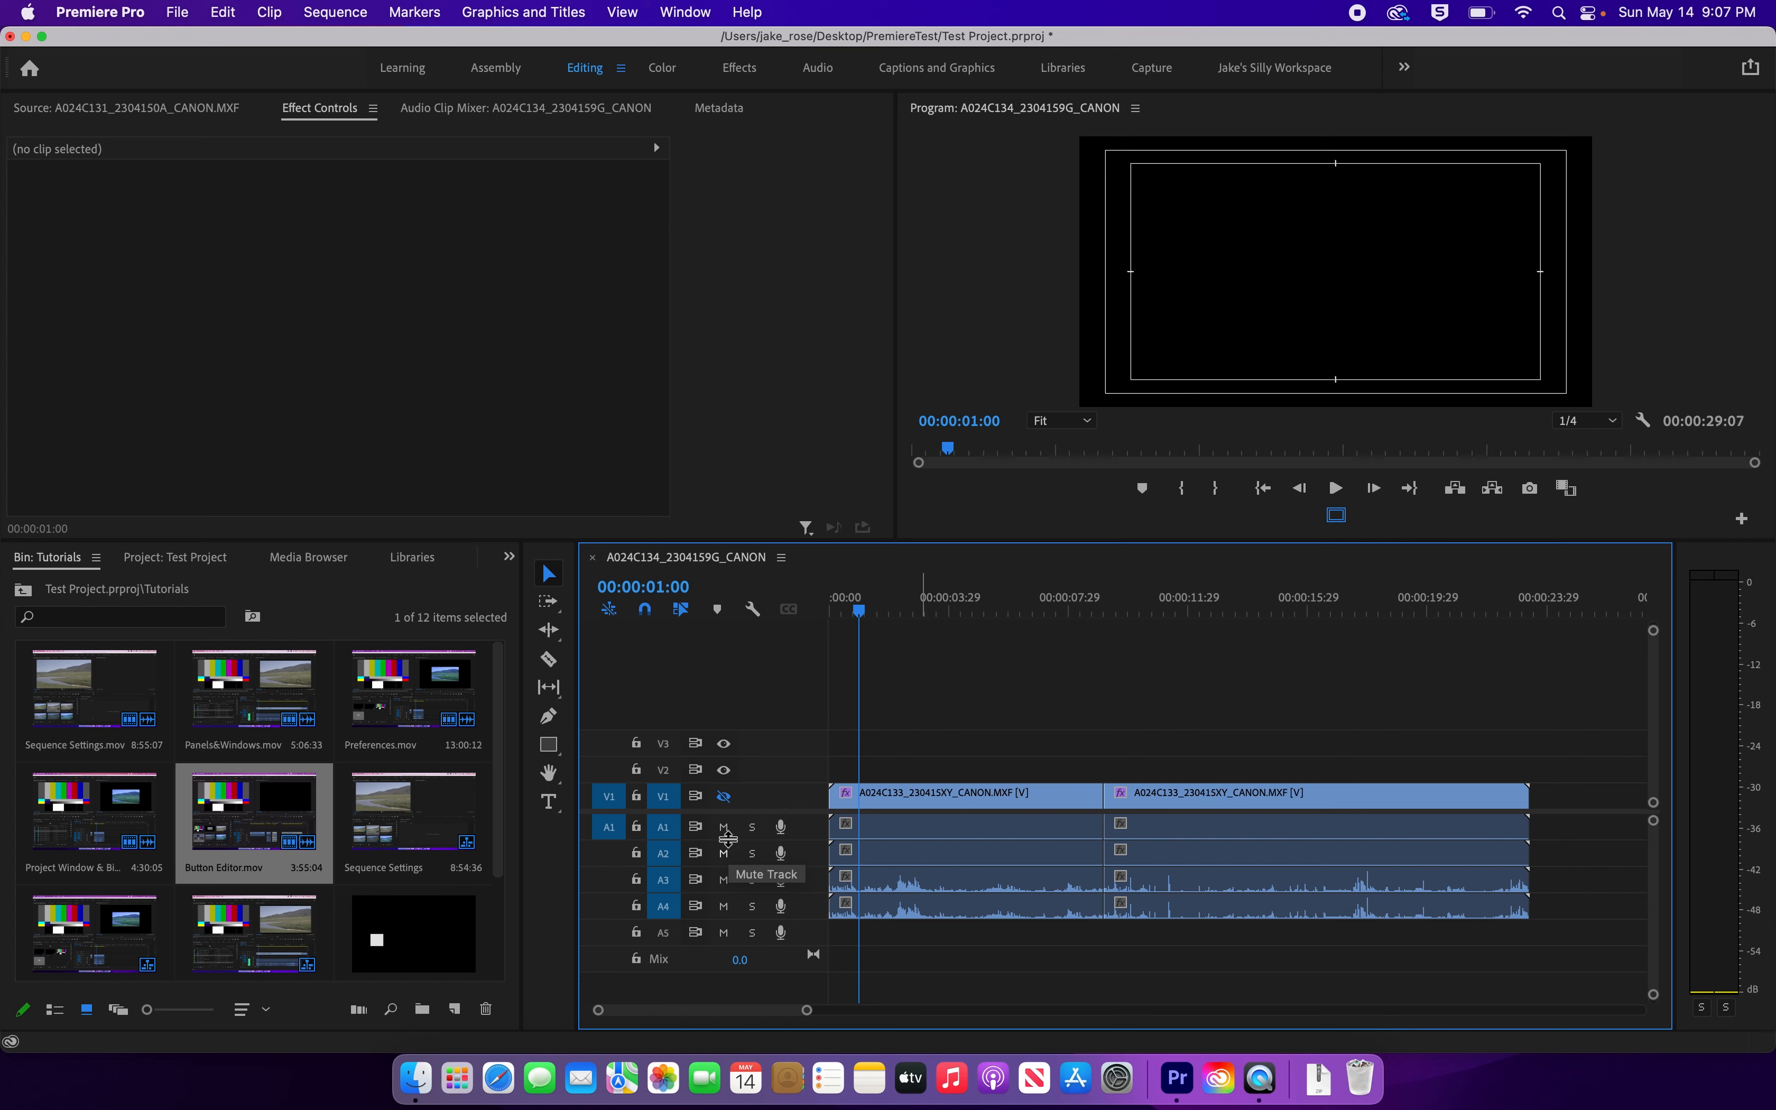
click(726, 829)
click(725, 829)
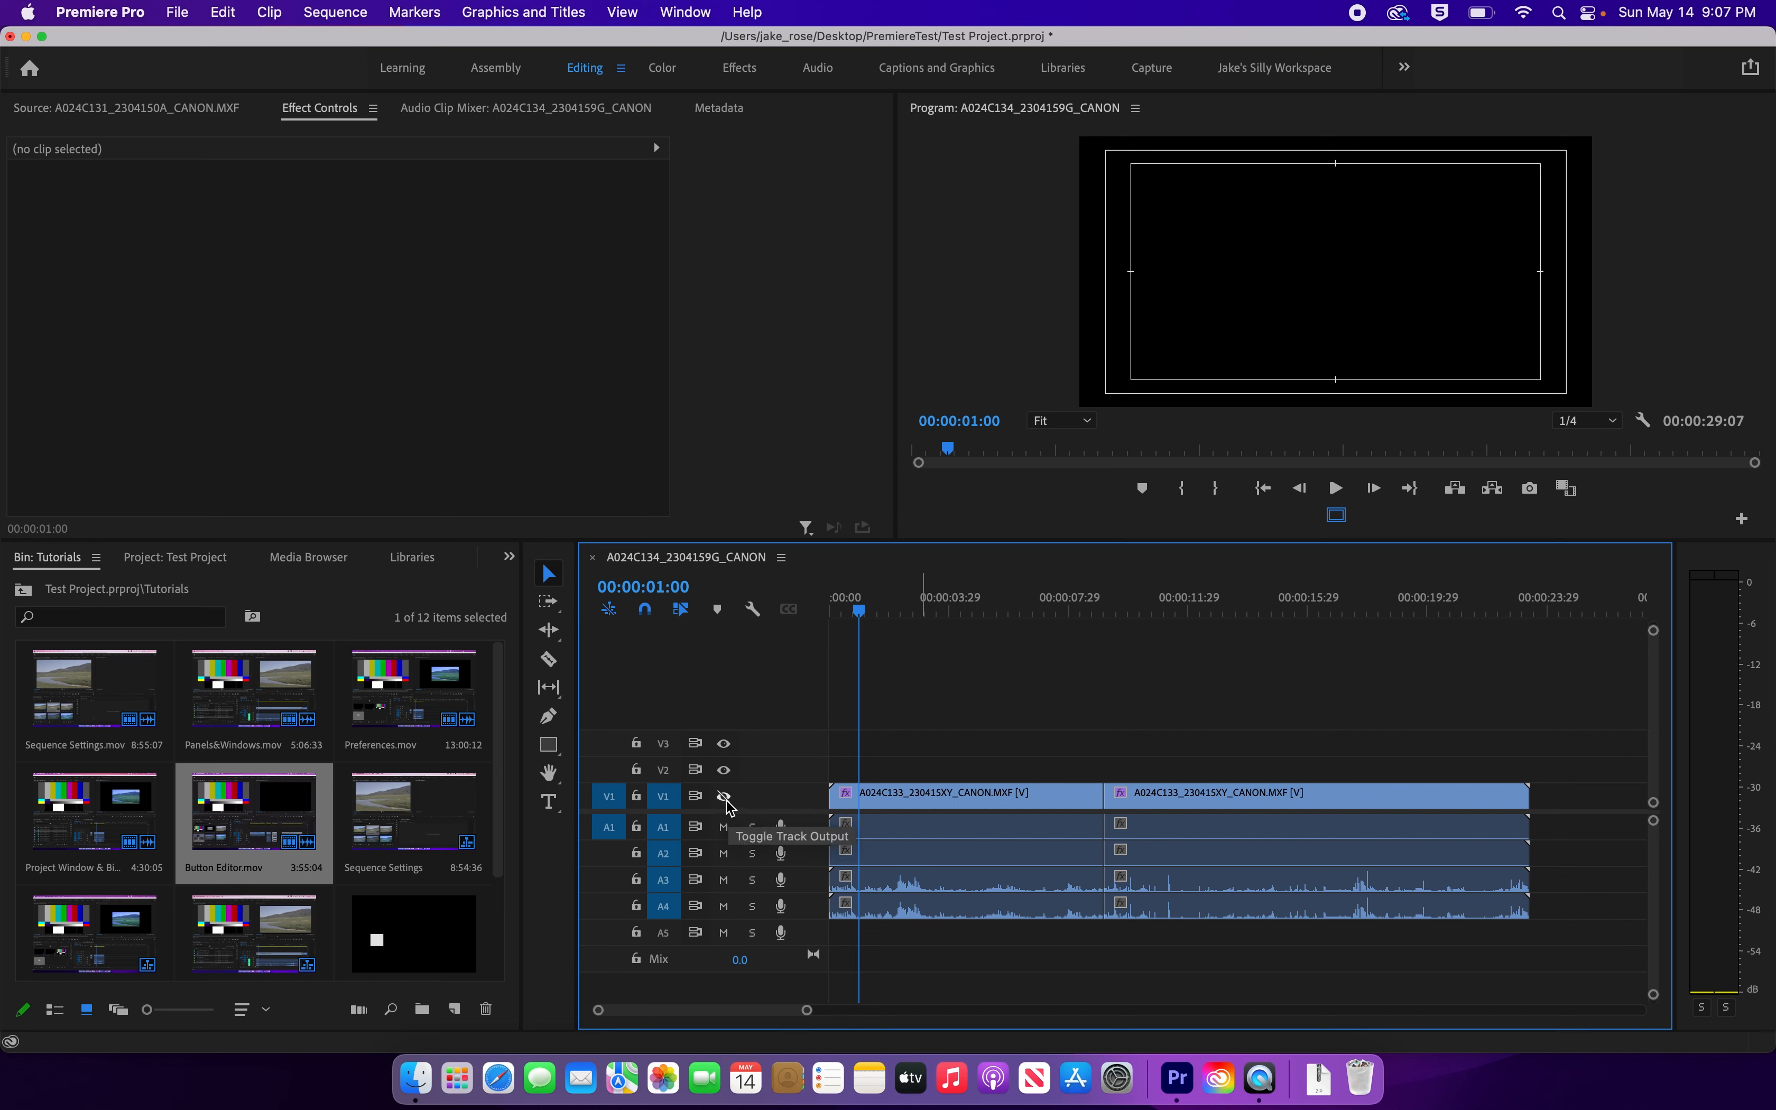
click(726, 797)
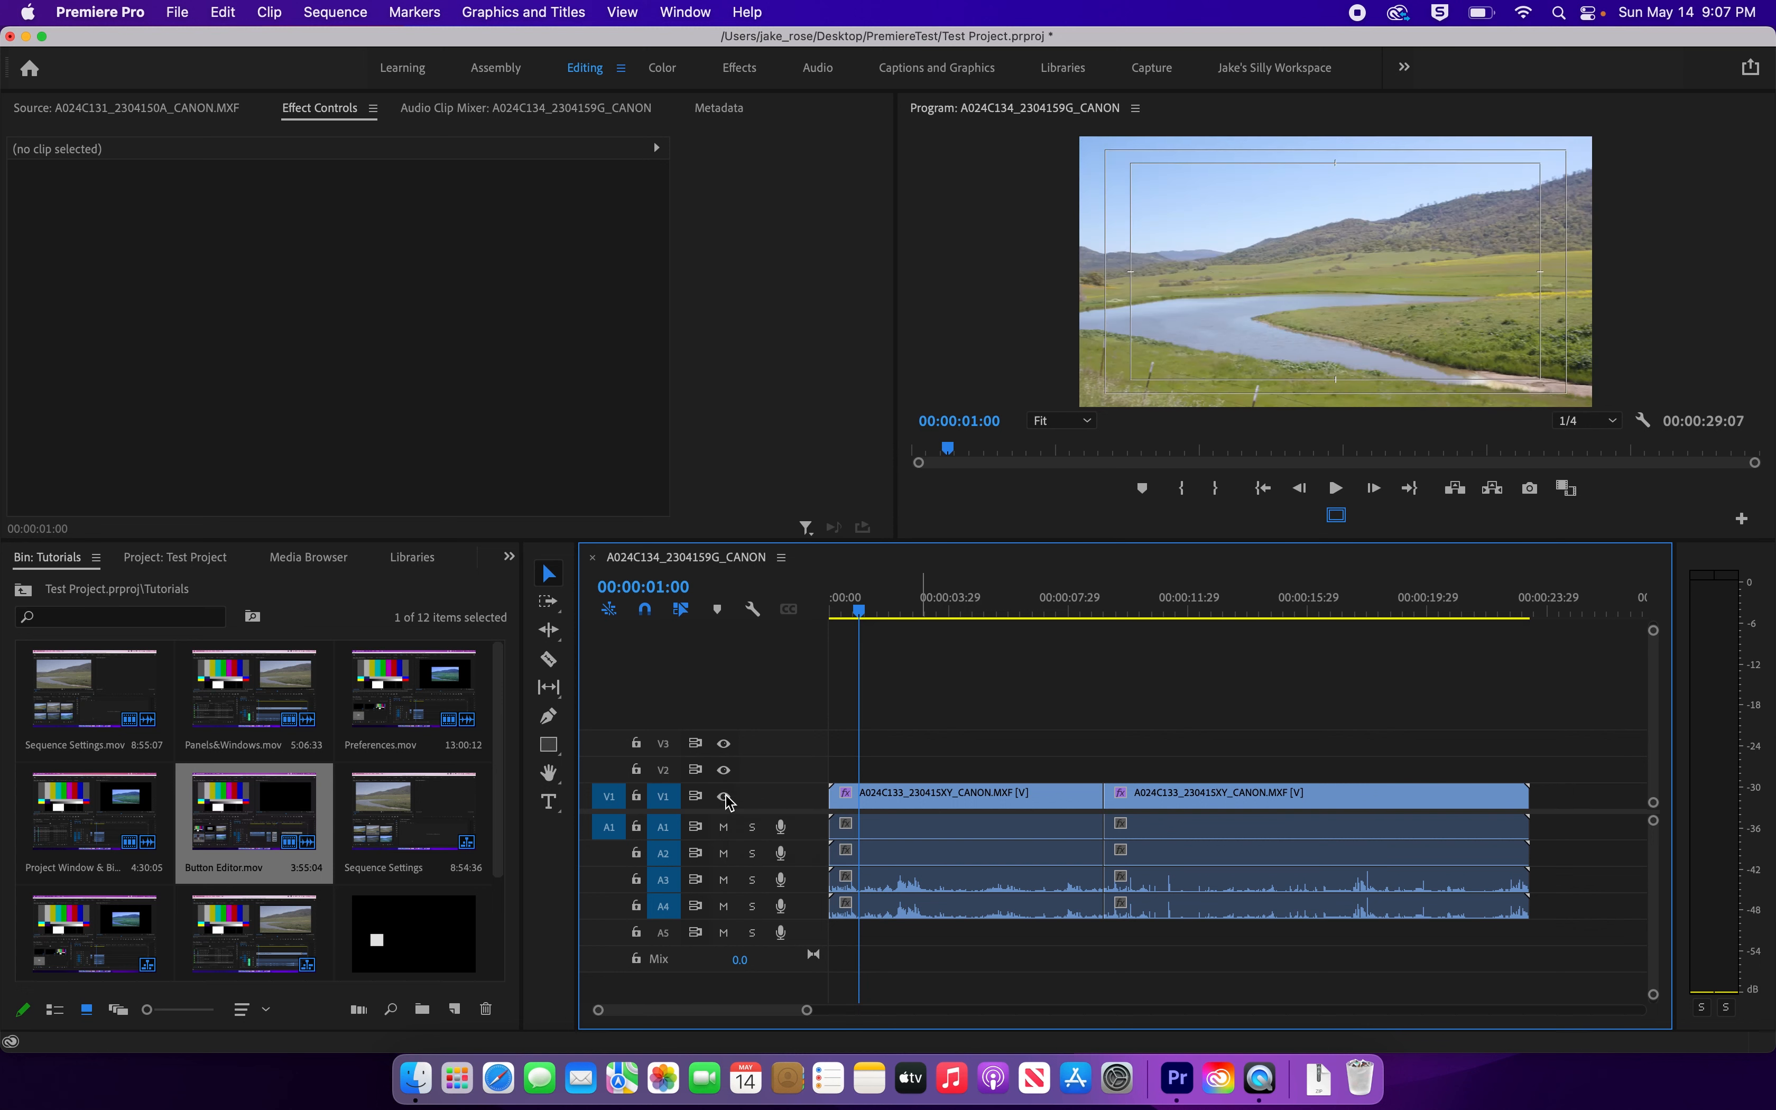
click(725, 796)
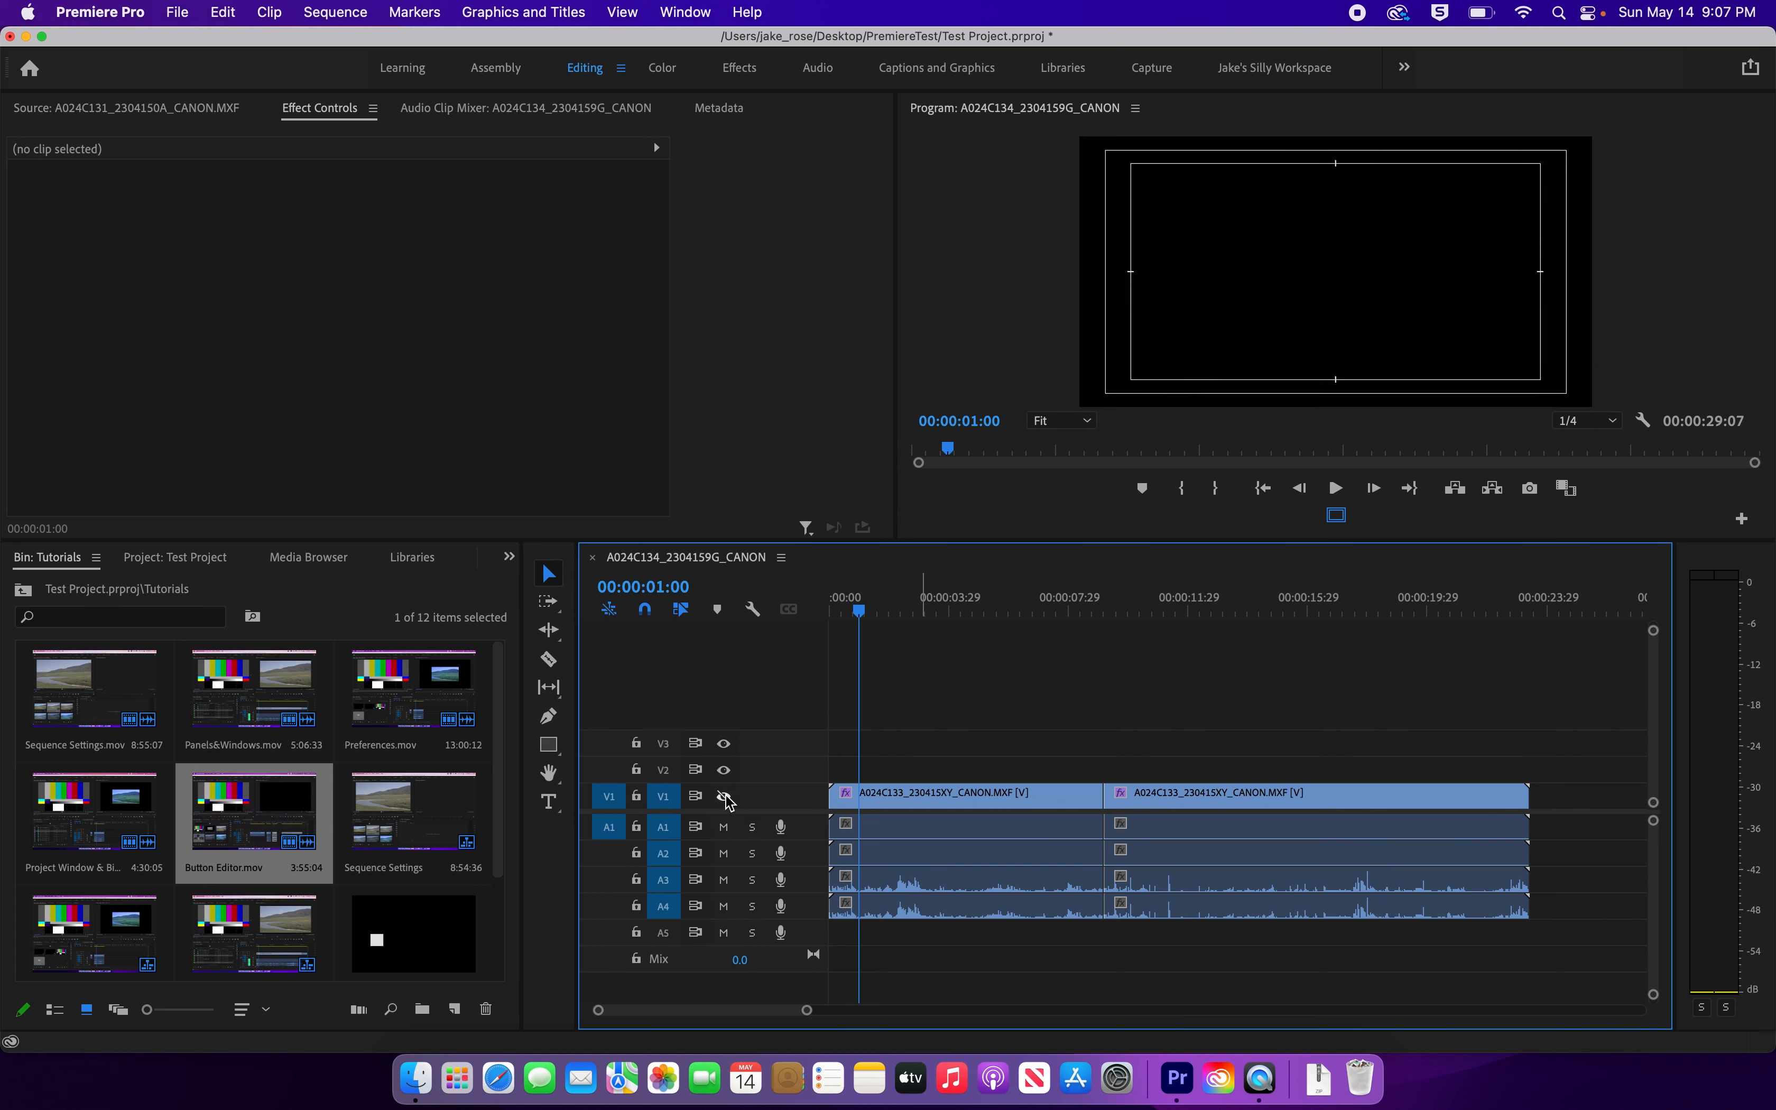
click(726, 796)
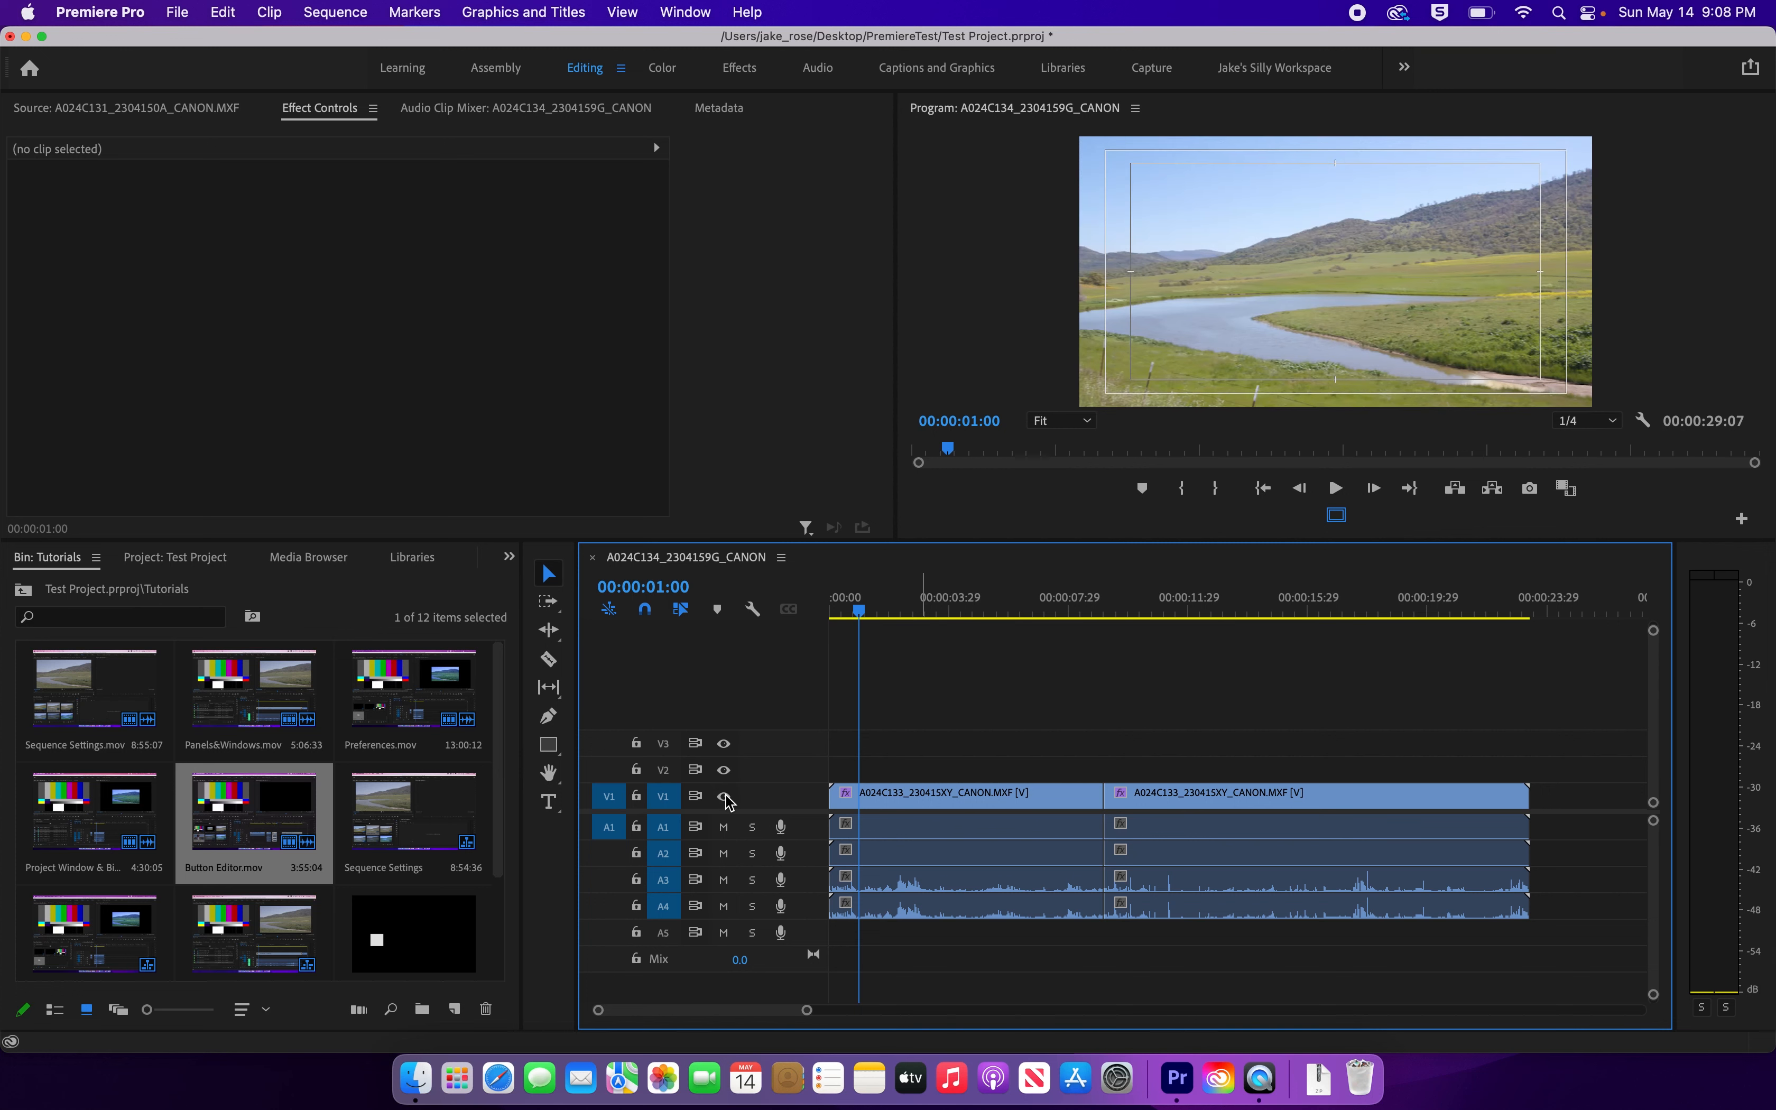
Step: Expand video track V1 to show its track name and clip thumbnails
click(786, 810)
click(786, 810)
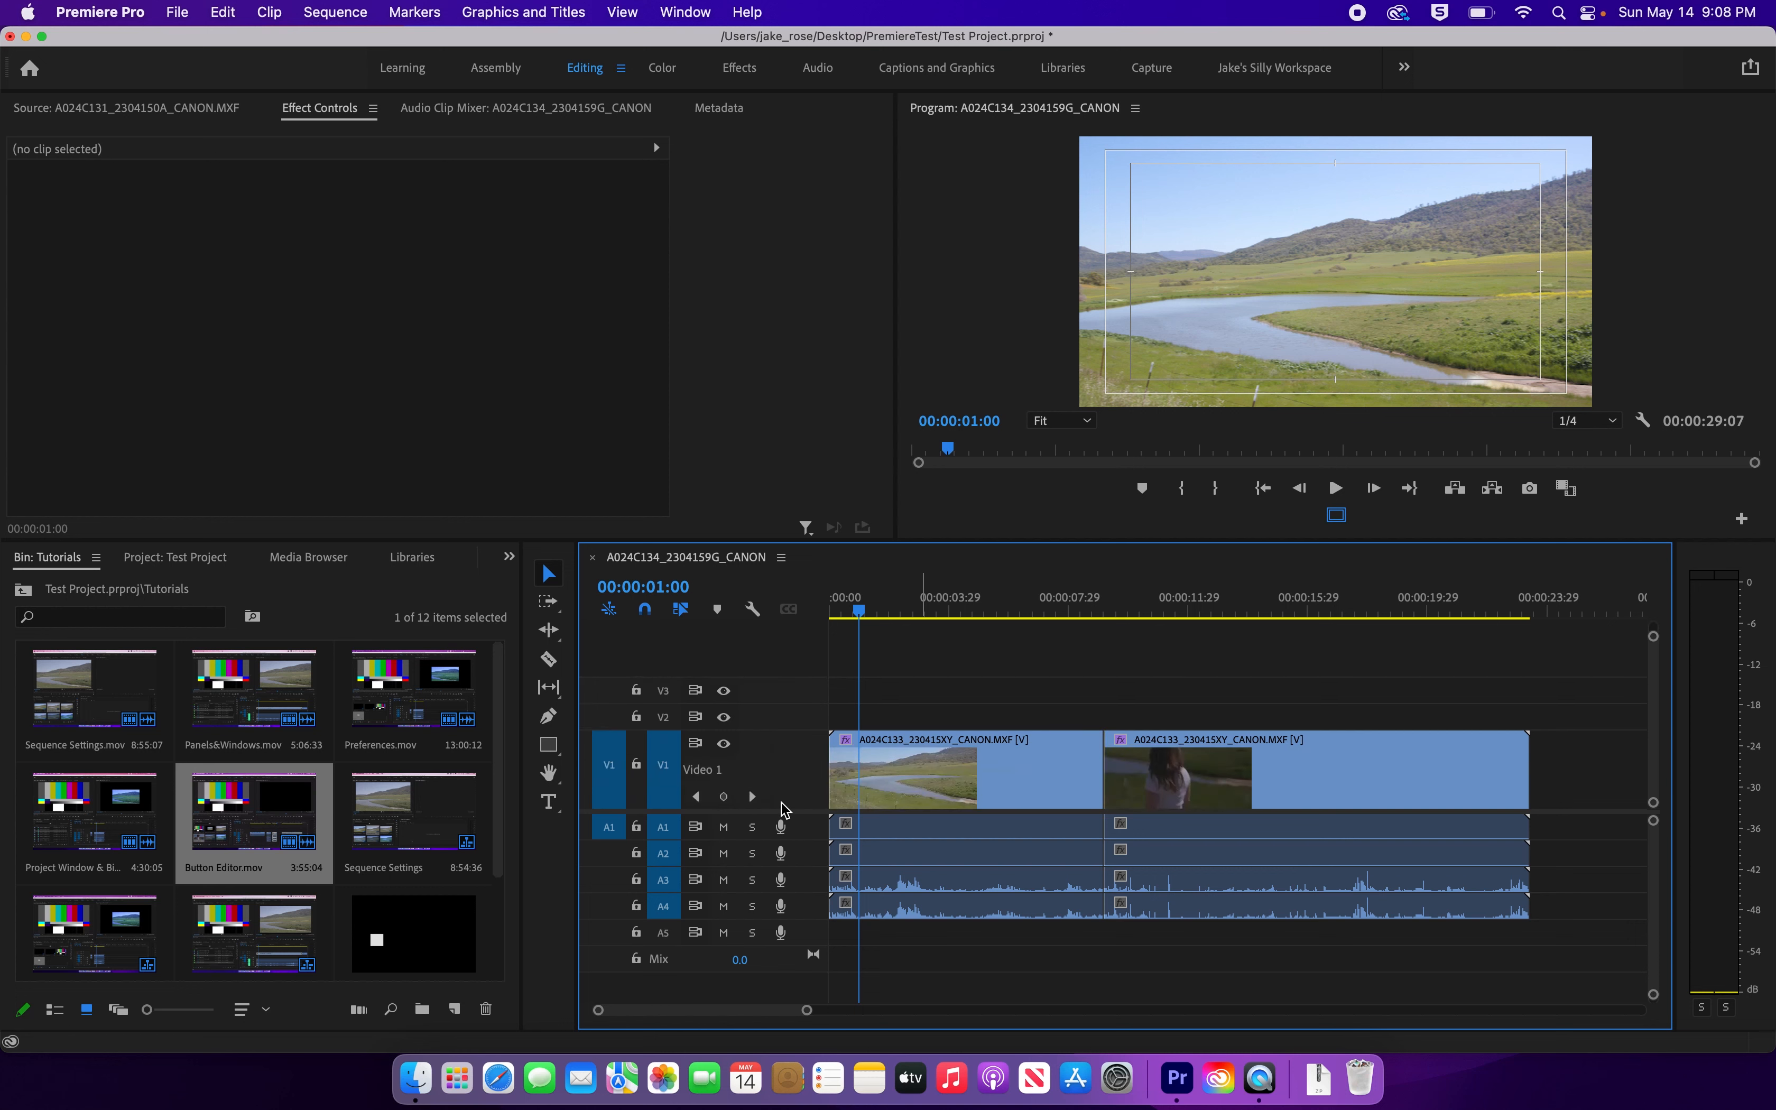
double_click(786, 773)
double_click(787, 798)
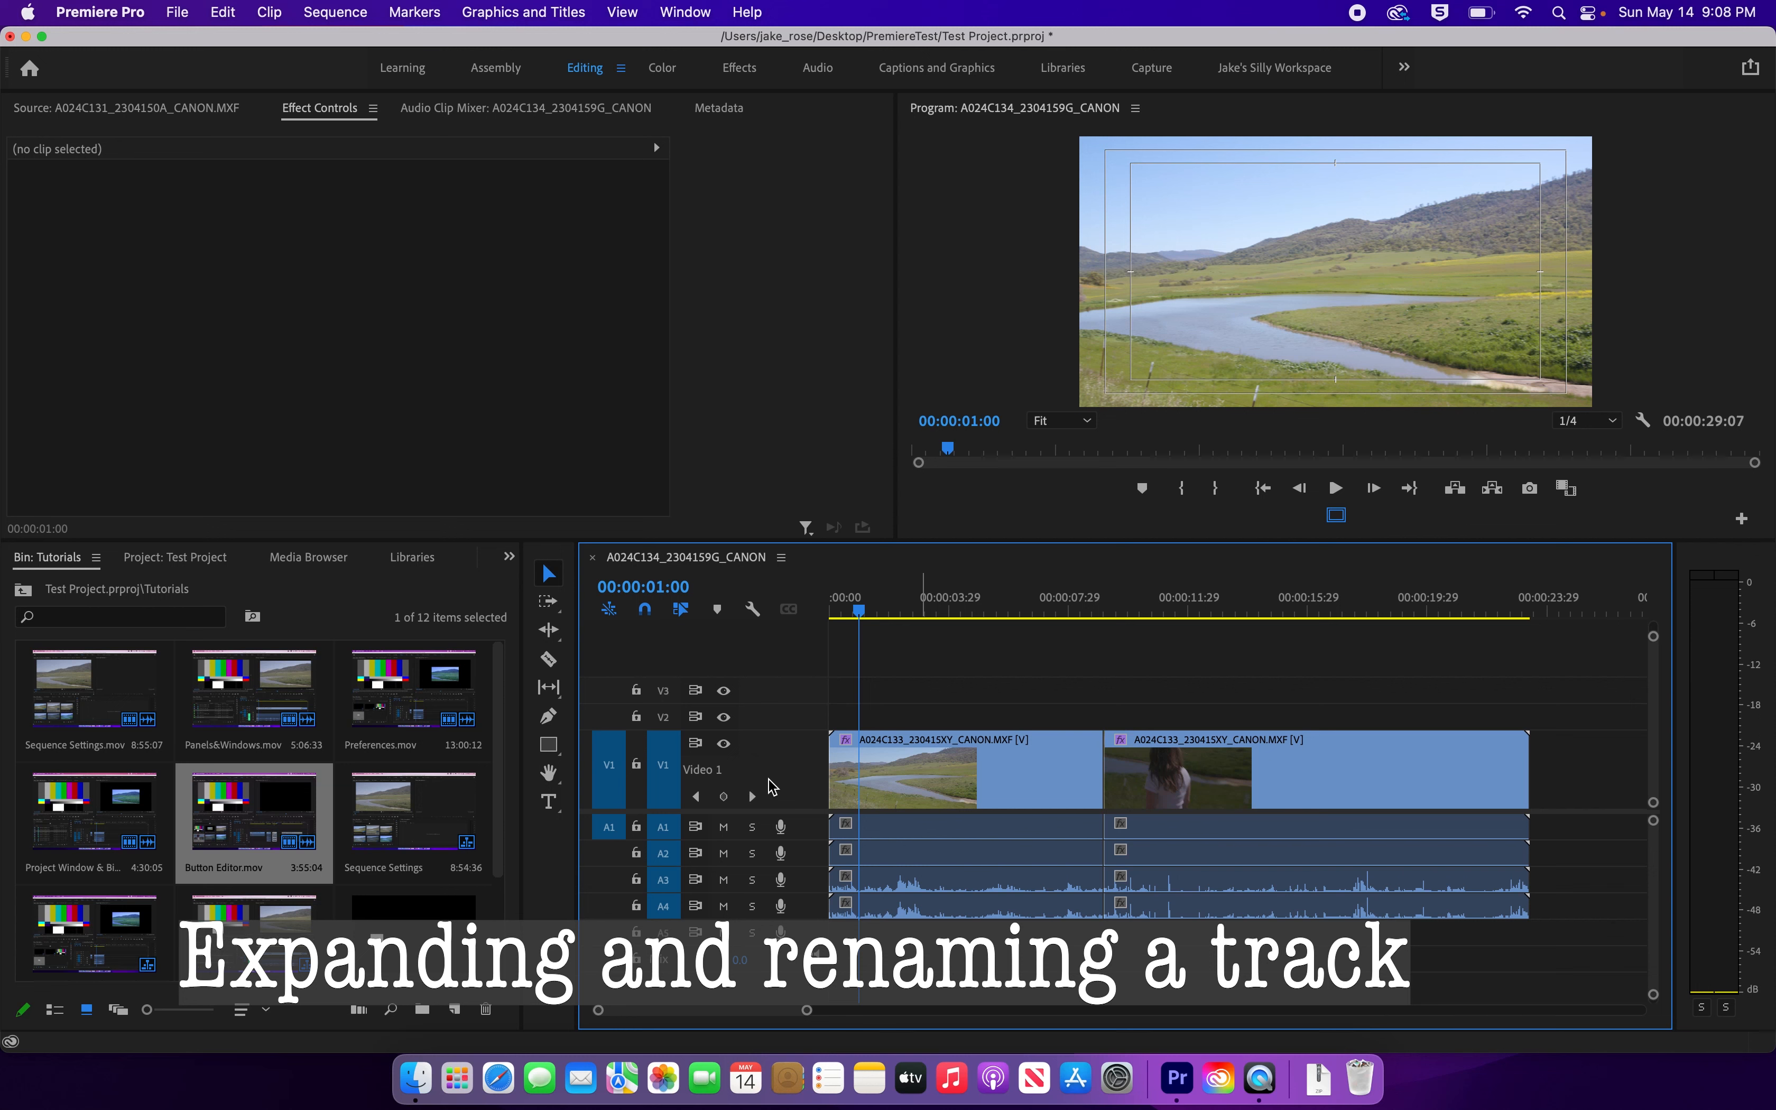
Step: Rename video track V1 as Pacheco
right_click(772, 787)
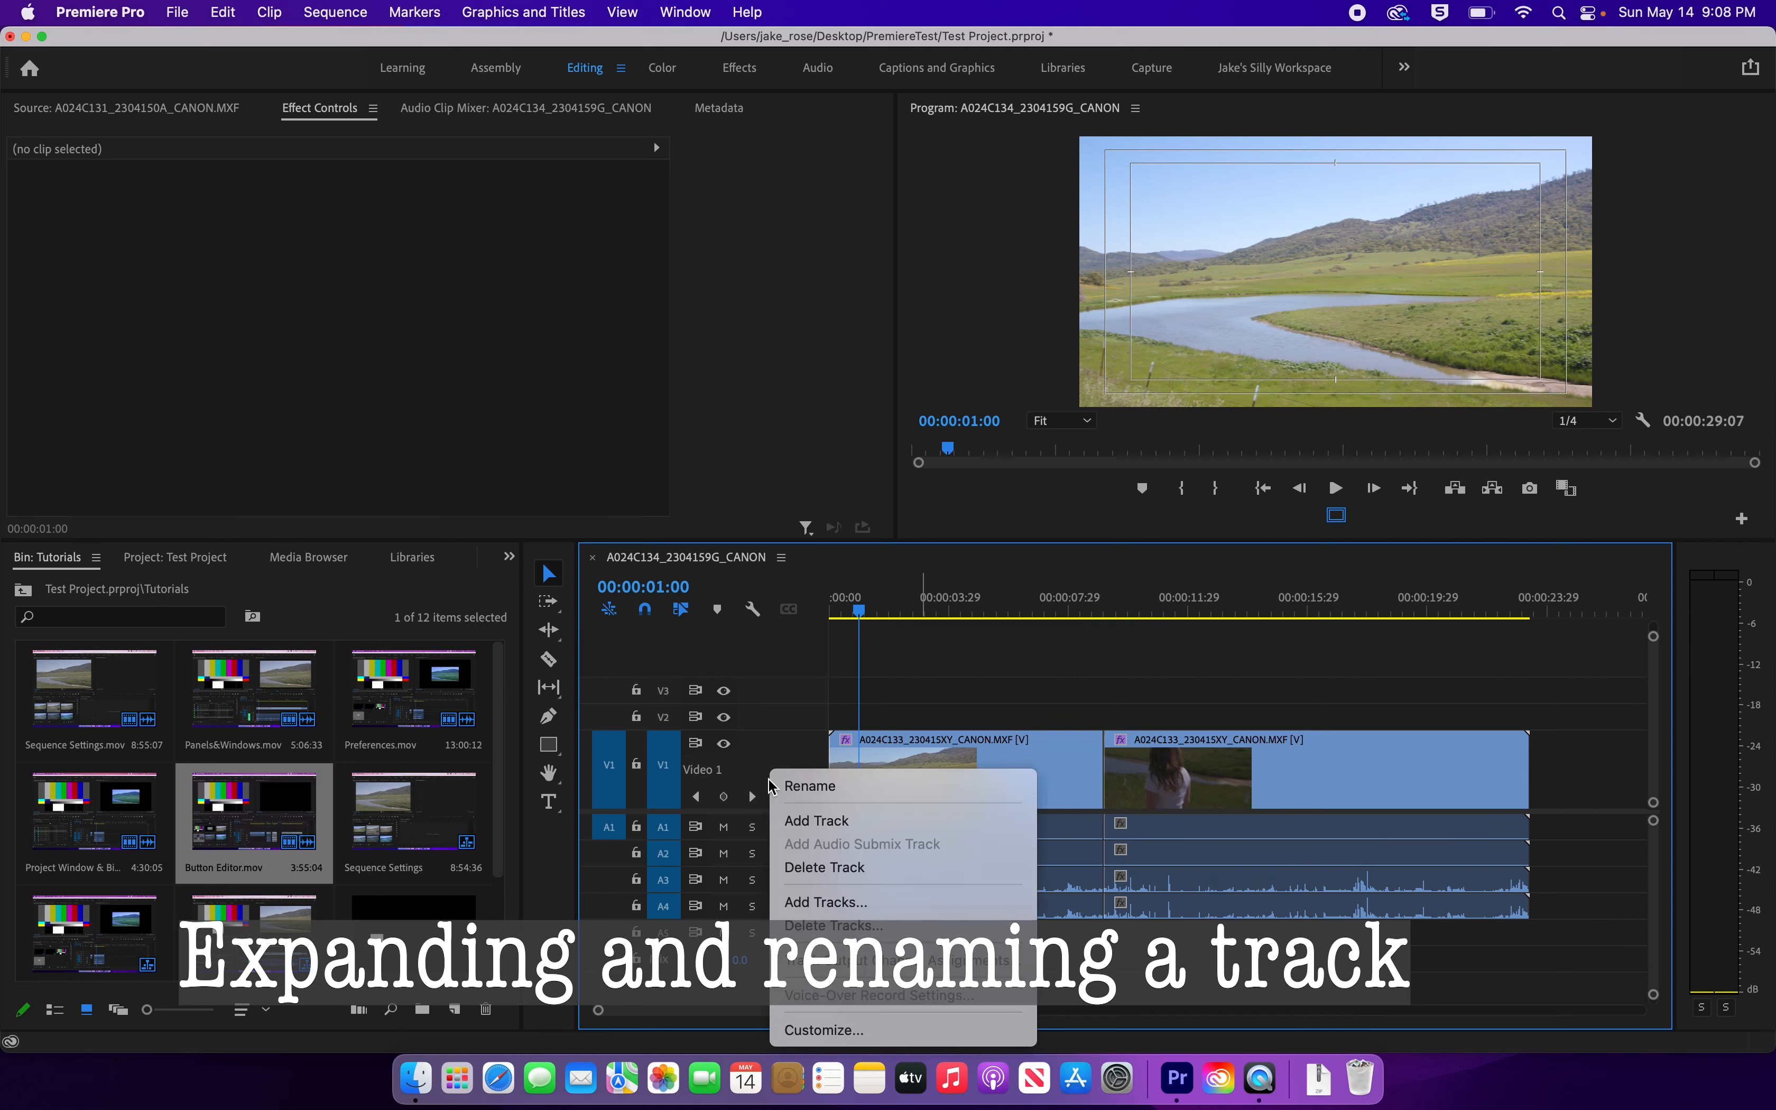
click(810, 786)
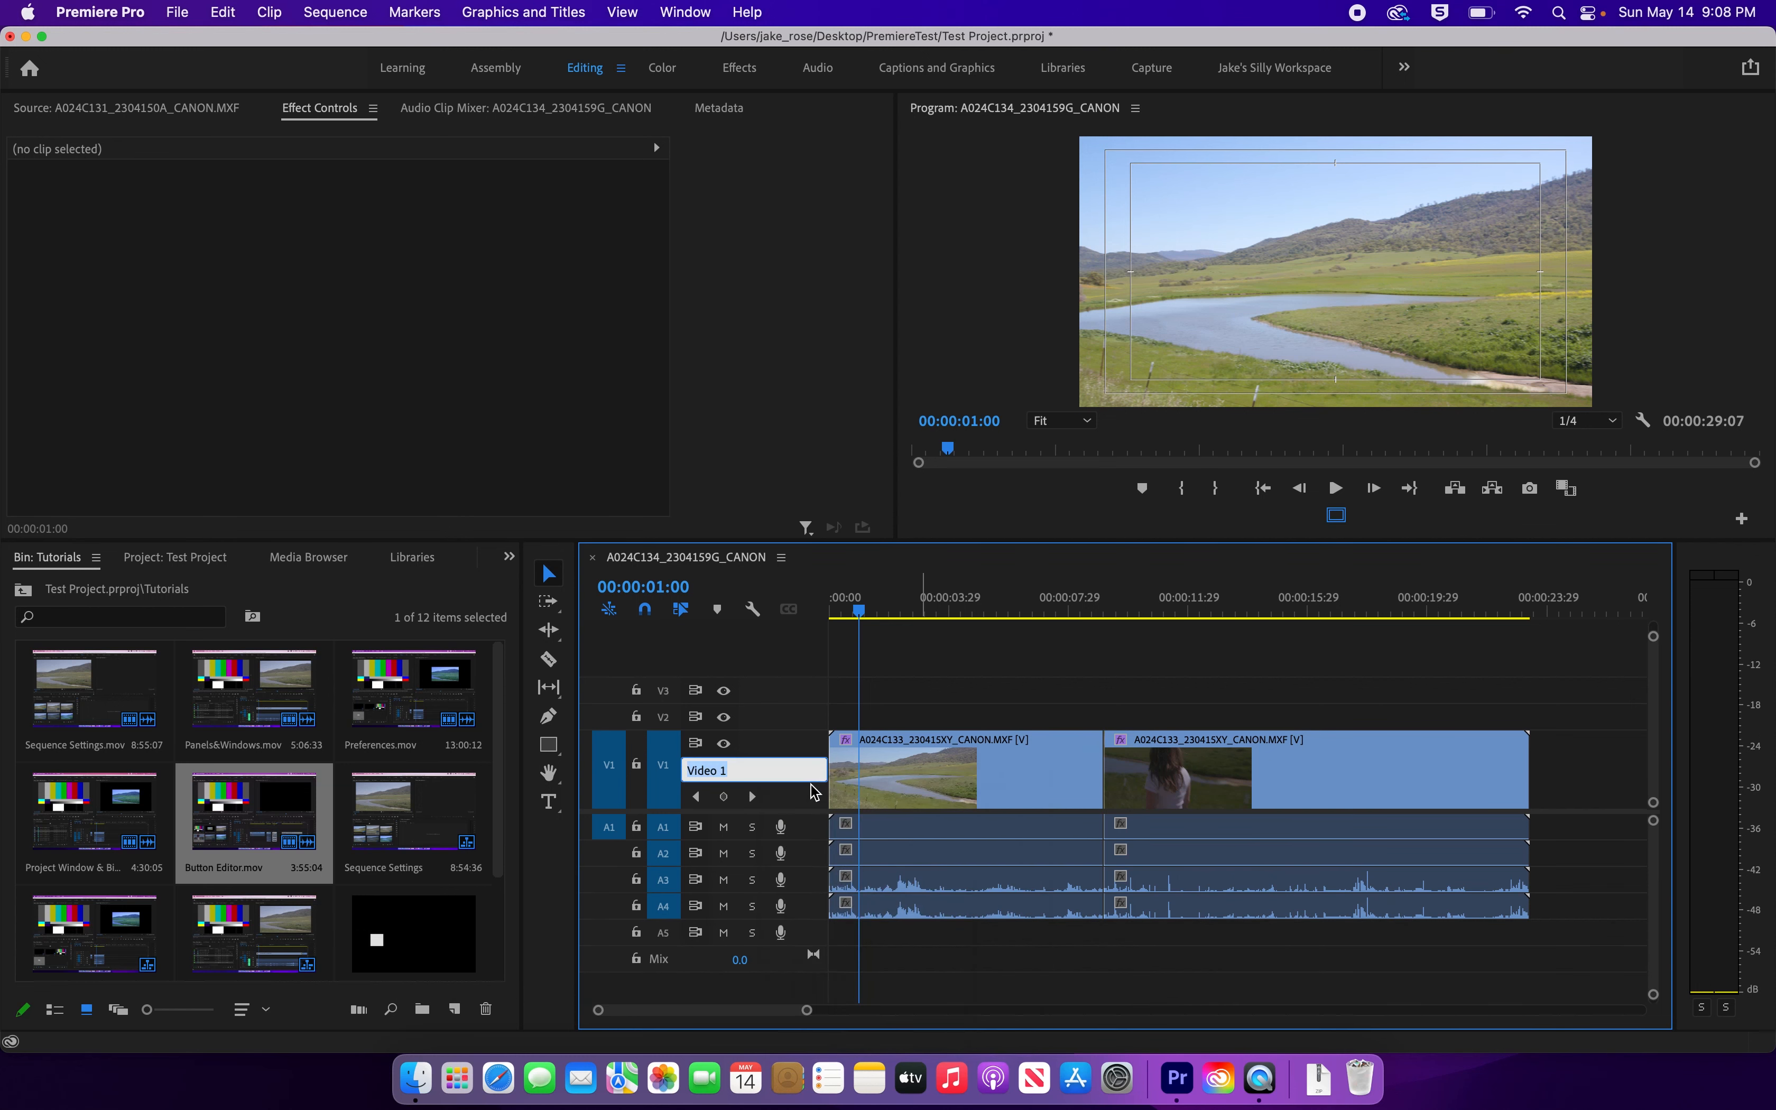
text(River)
key(BackSpace)
key(BackSpace)
key(BackSpace)
key(BackSpace)
key(BackSpace)
text(Pacheco)
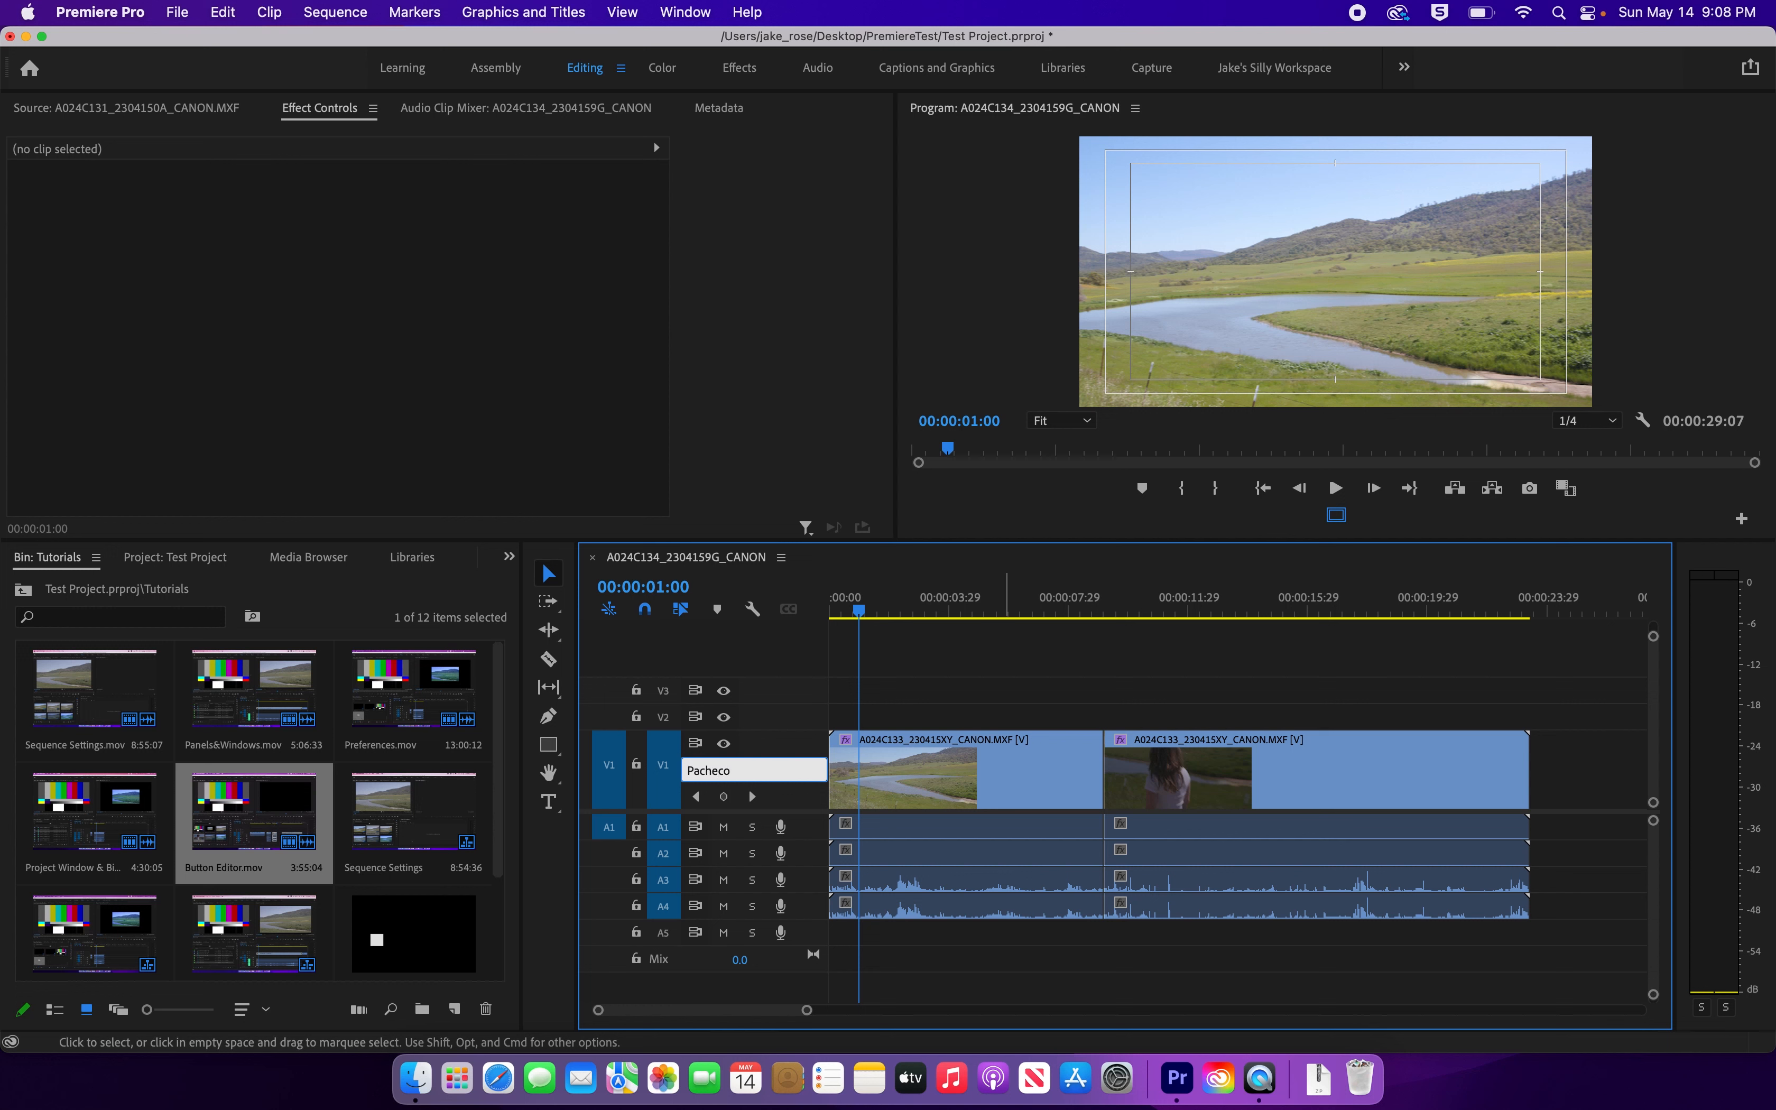
click(800, 717)
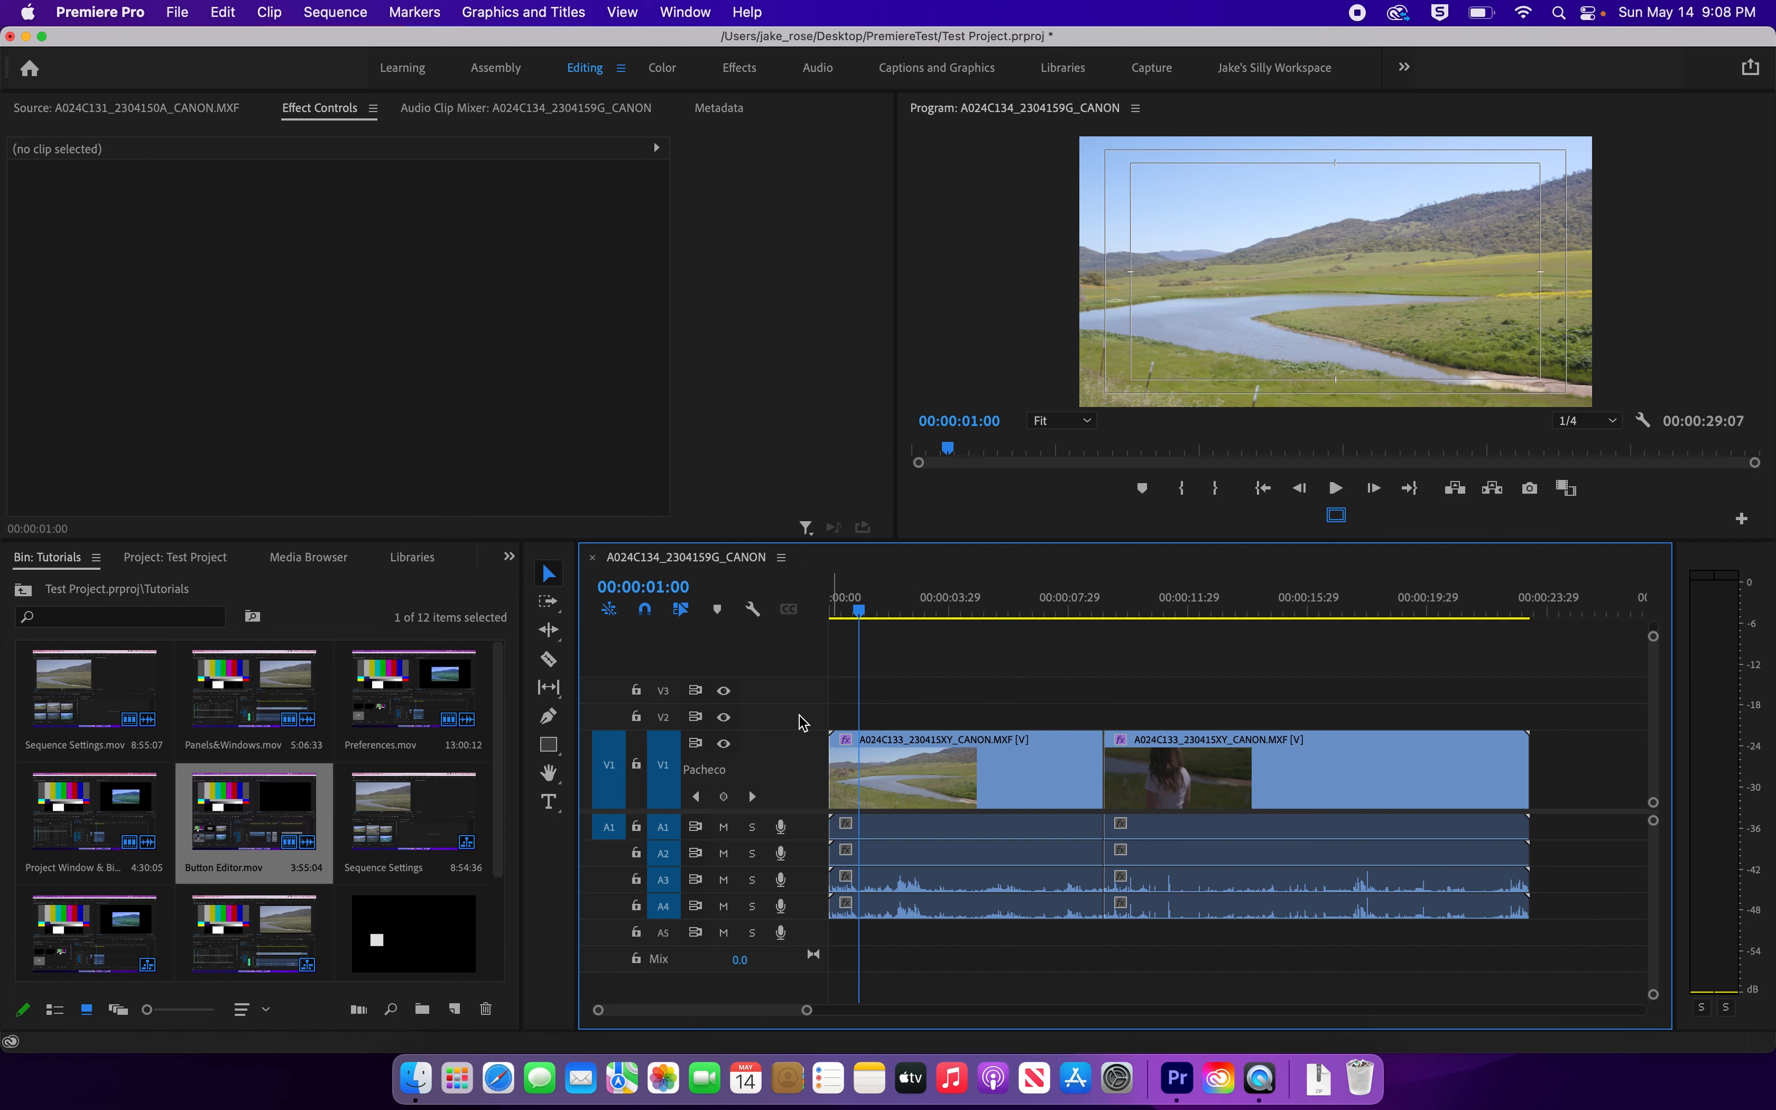
Step: Collapse video track V1 back to its minimum height
click(754, 773)
click(753, 773)
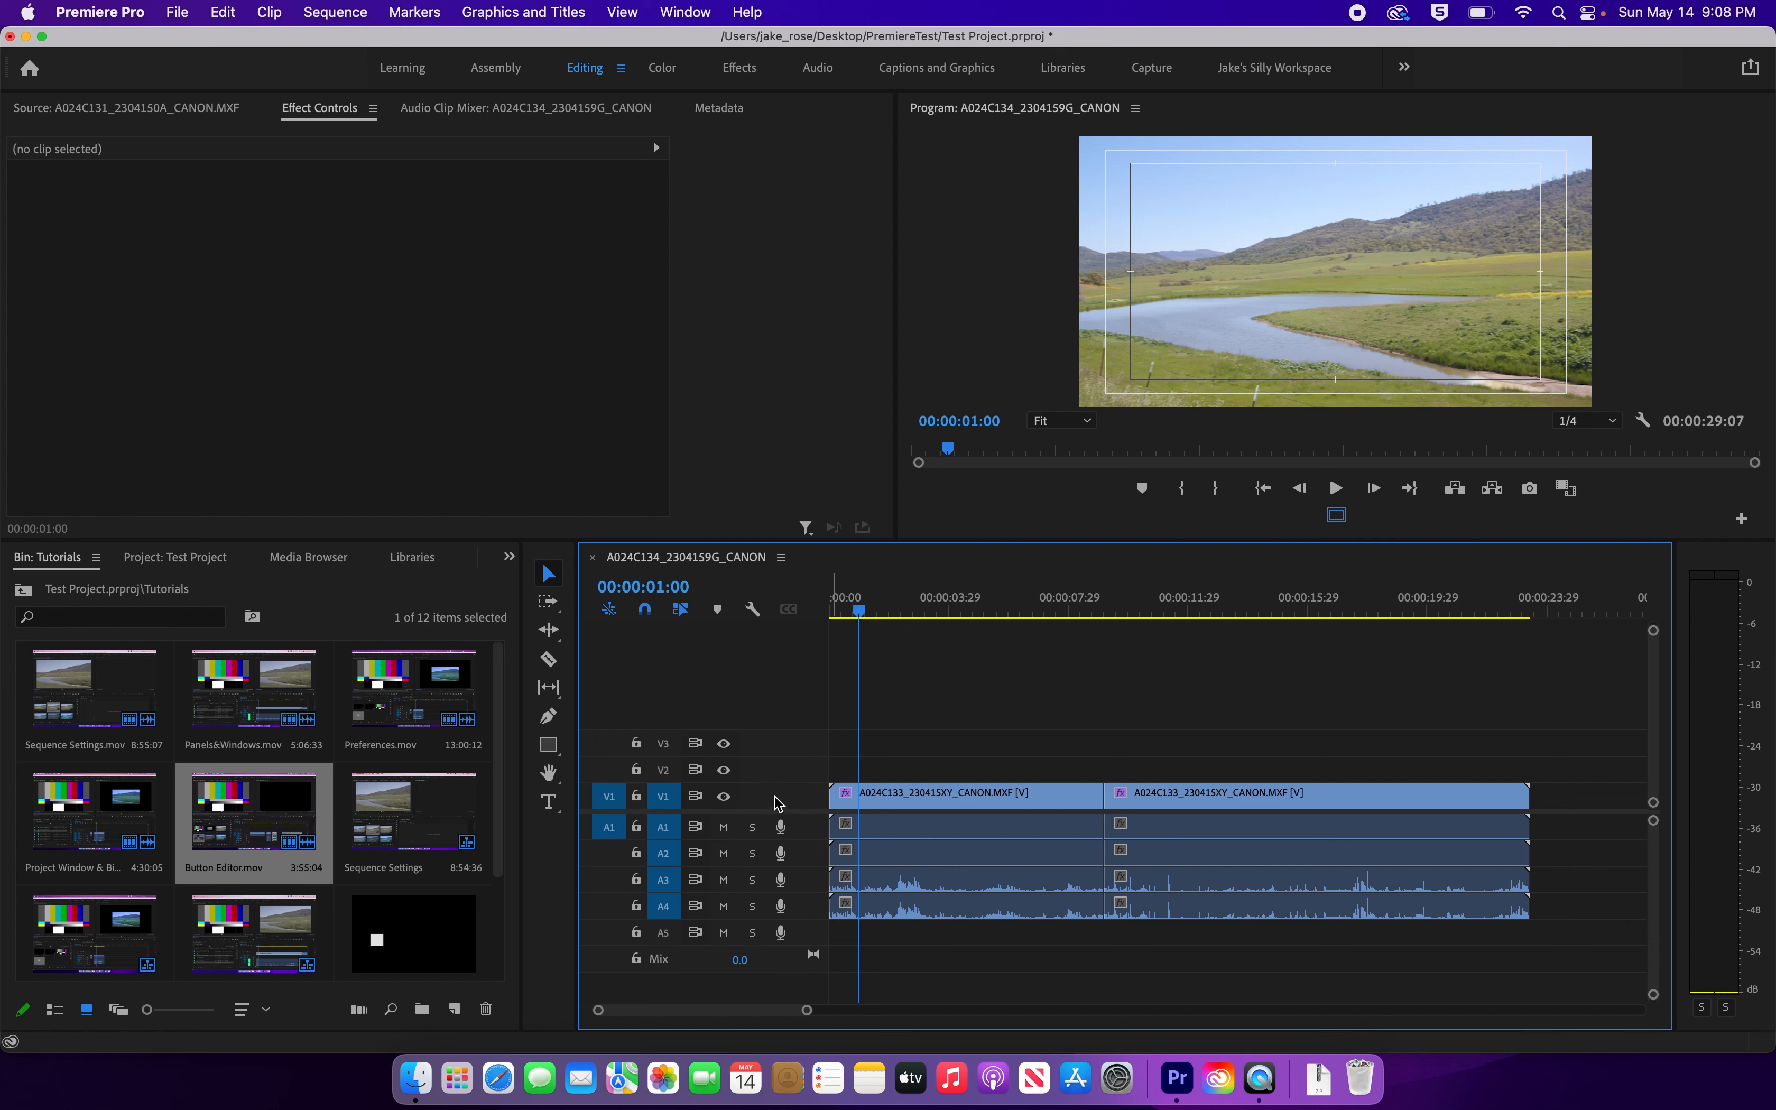
double_click(790, 791)
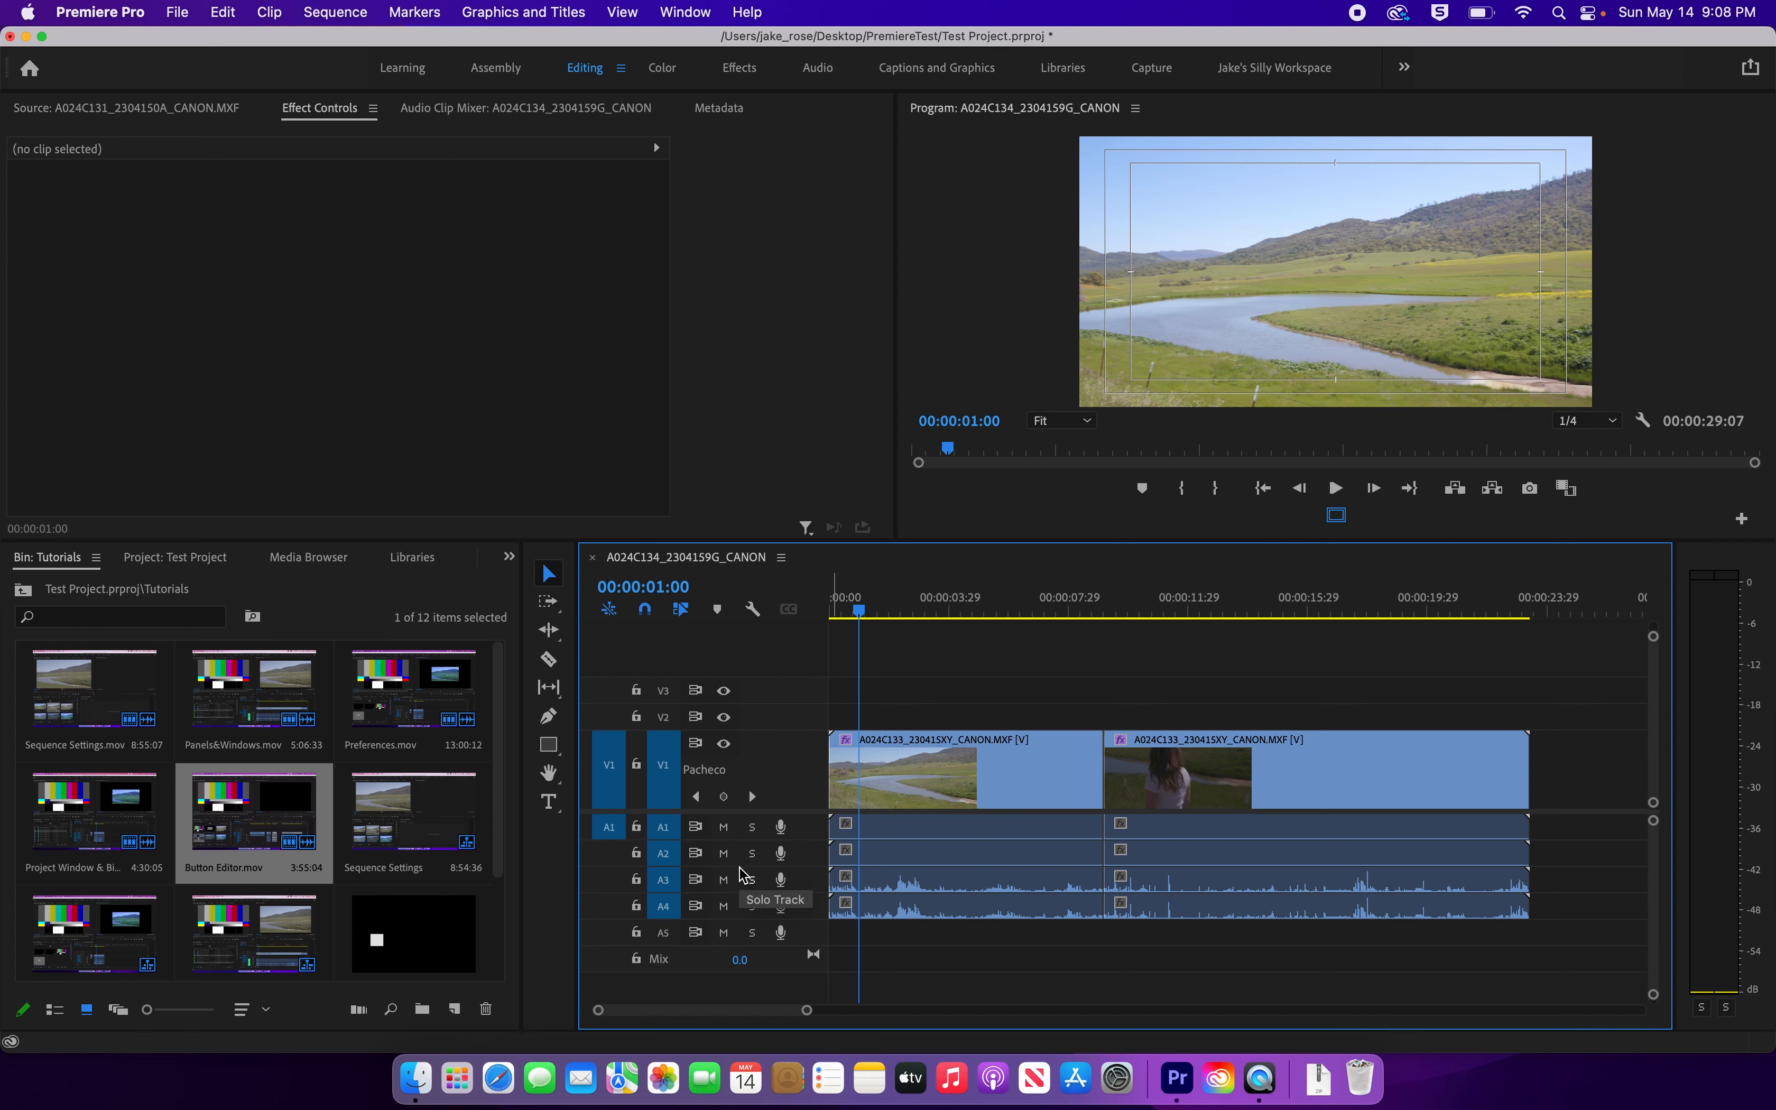
double_click(794, 783)
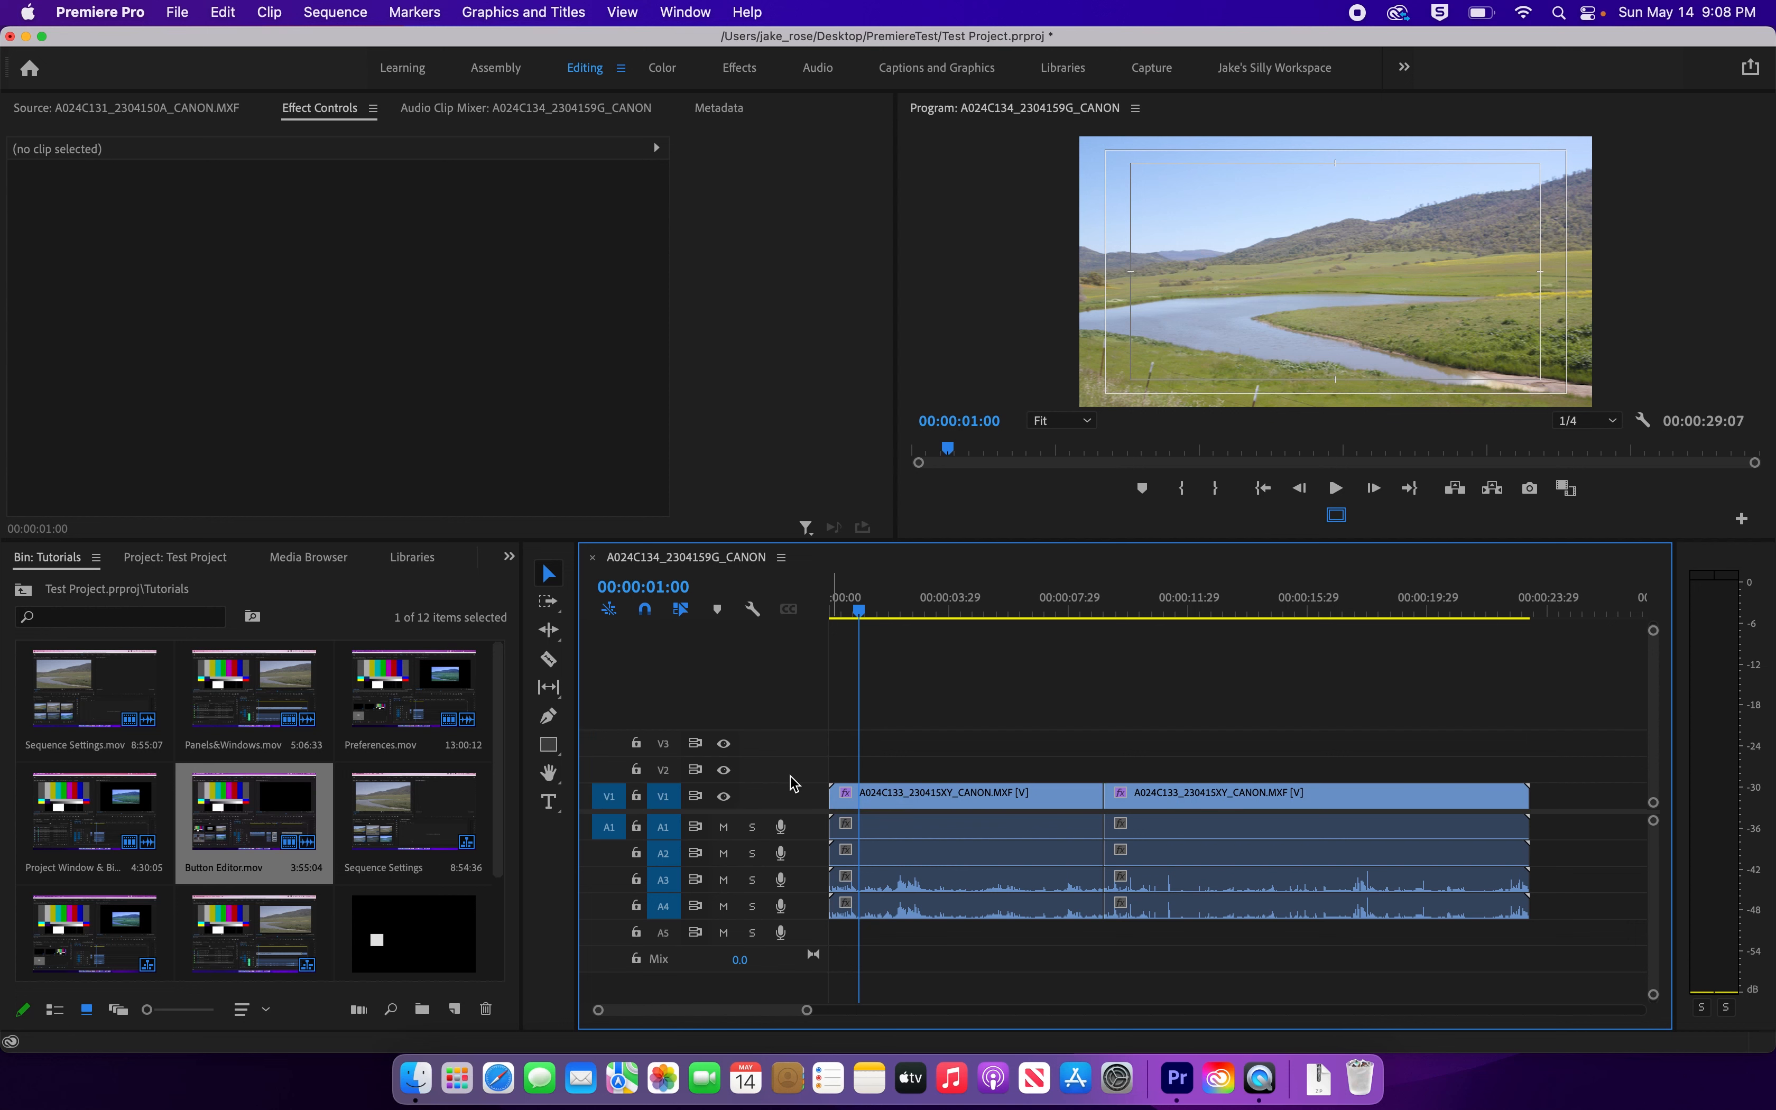
Step: Expand video track V1 and adjust its height to a medium size that shows the track name and clip thumbnails
double_click(794, 782)
double_click(793, 781)
scroll(792, 791, up, 4)
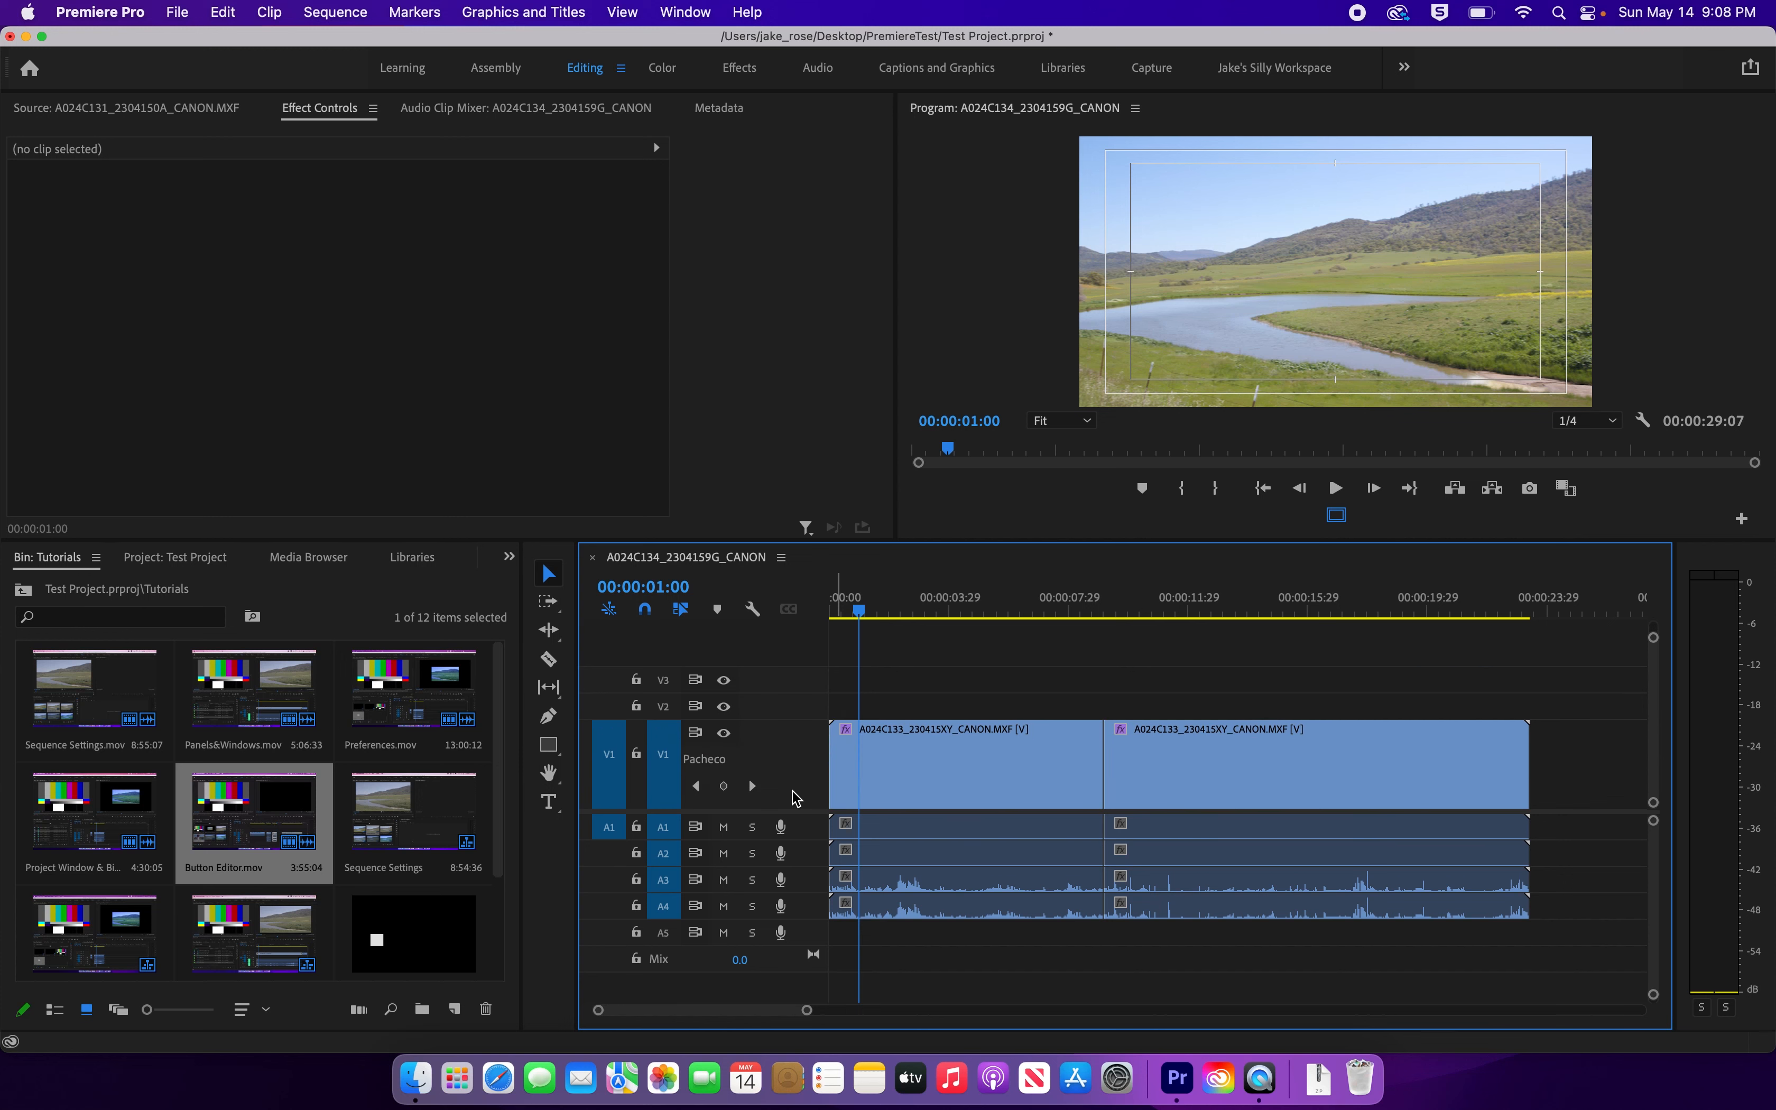
scroll(792, 790, down, 4)
scroll(796, 798, up, 4)
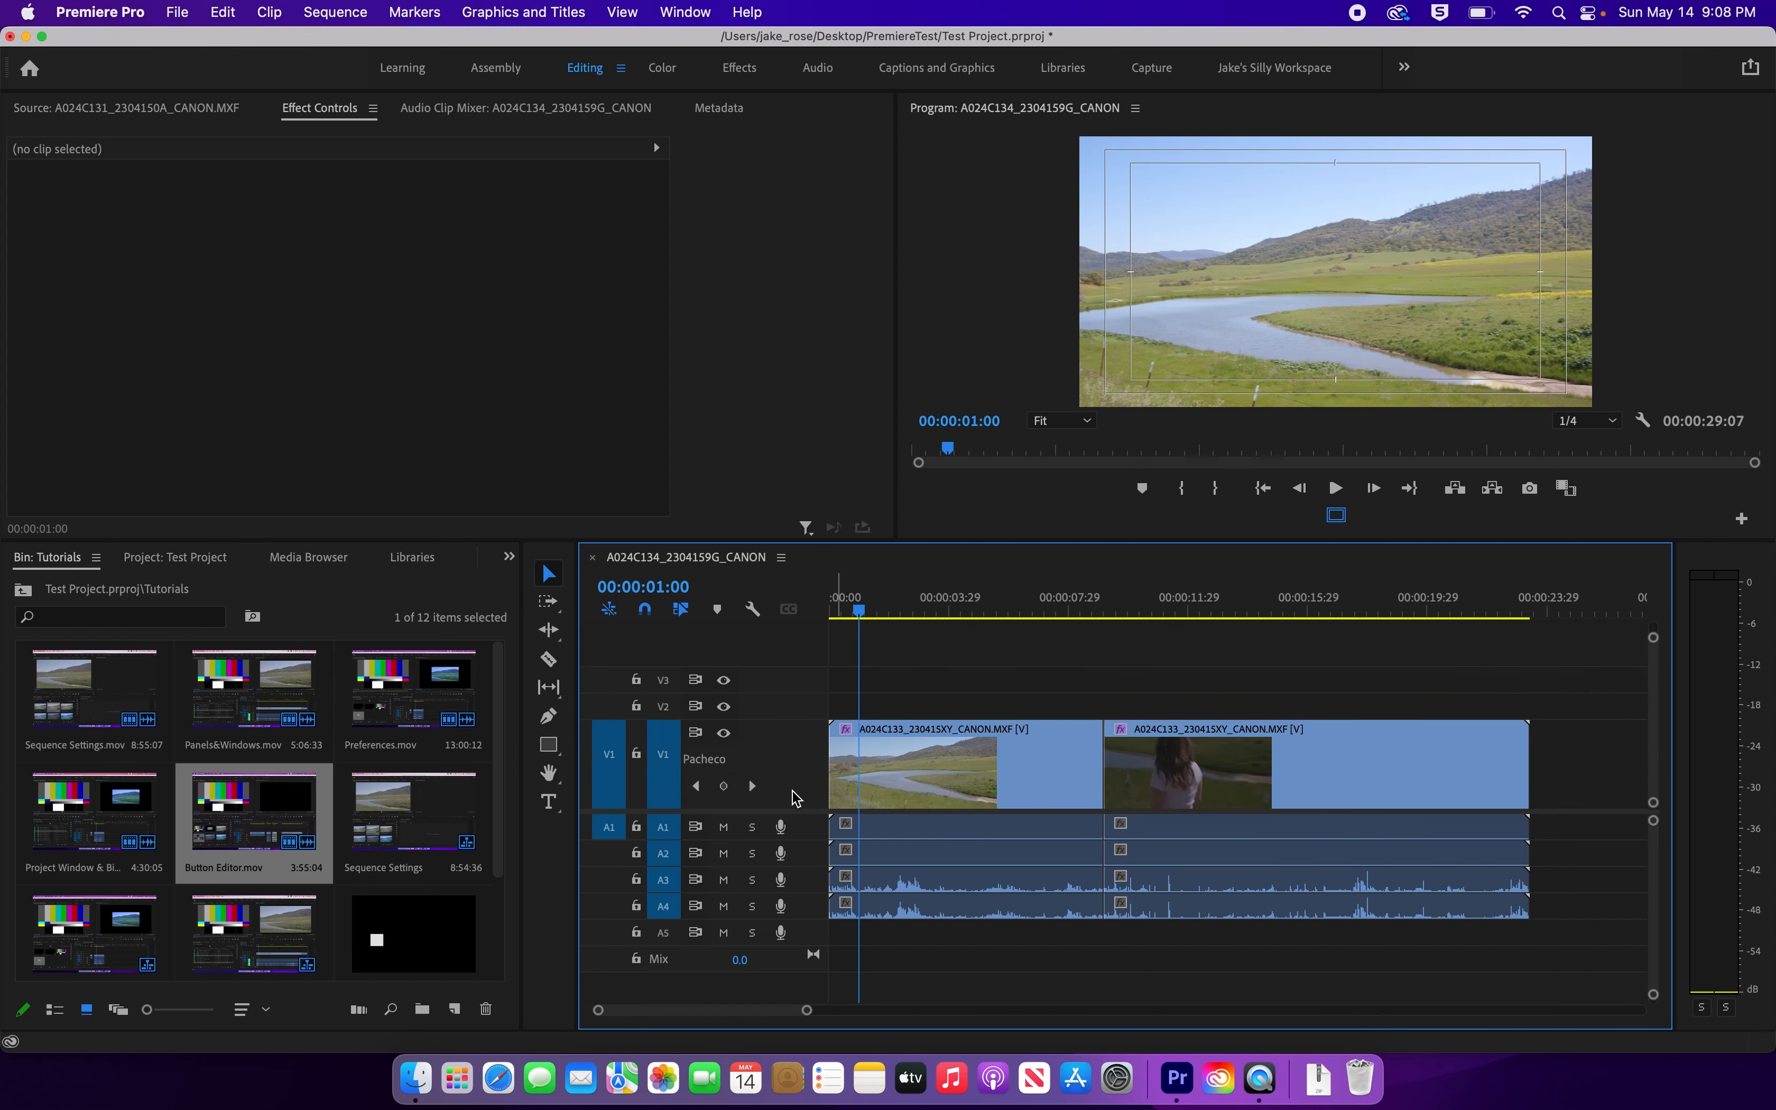
scroll(796, 798, down, 2)
scroll(796, 798, up, 1)
scroll(792, 791, up, 5)
scroll(792, 791, down, 6)
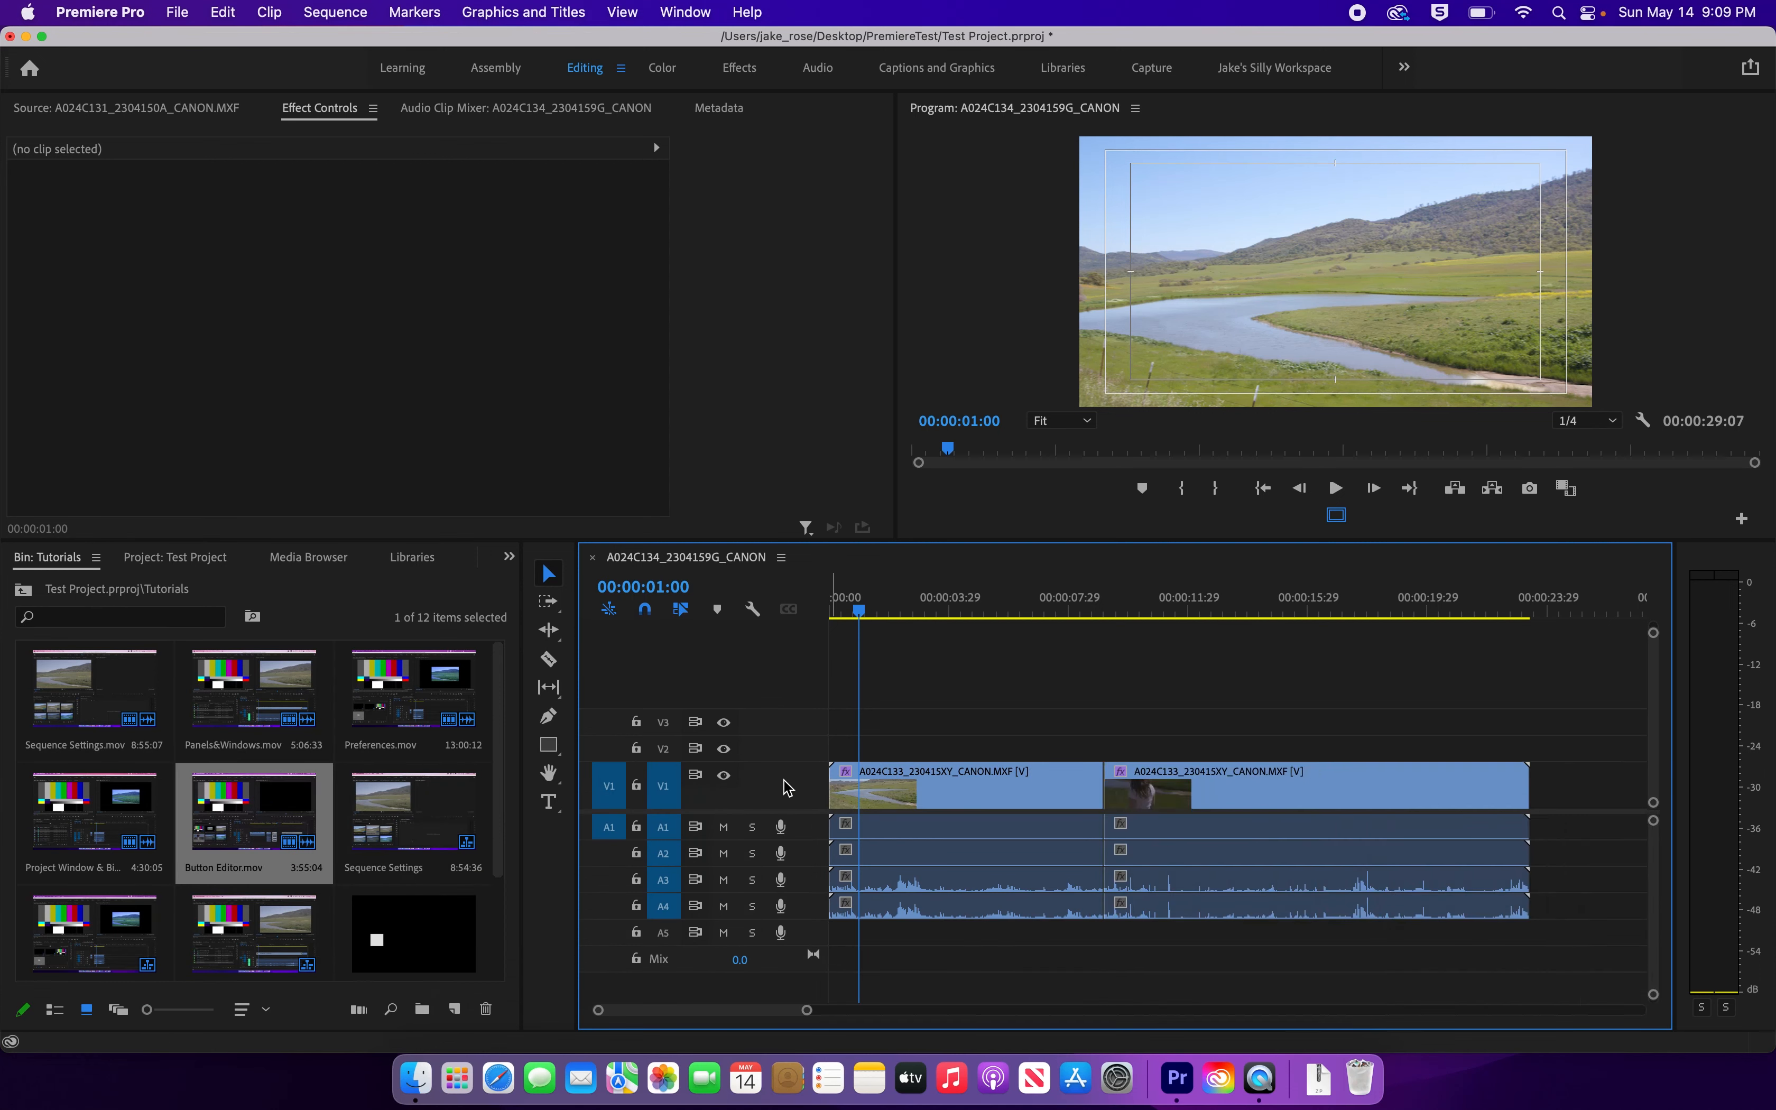
scroll(784, 780, up, 5)
scroll(784, 781, down, 6)
scroll(784, 780, up, 3)
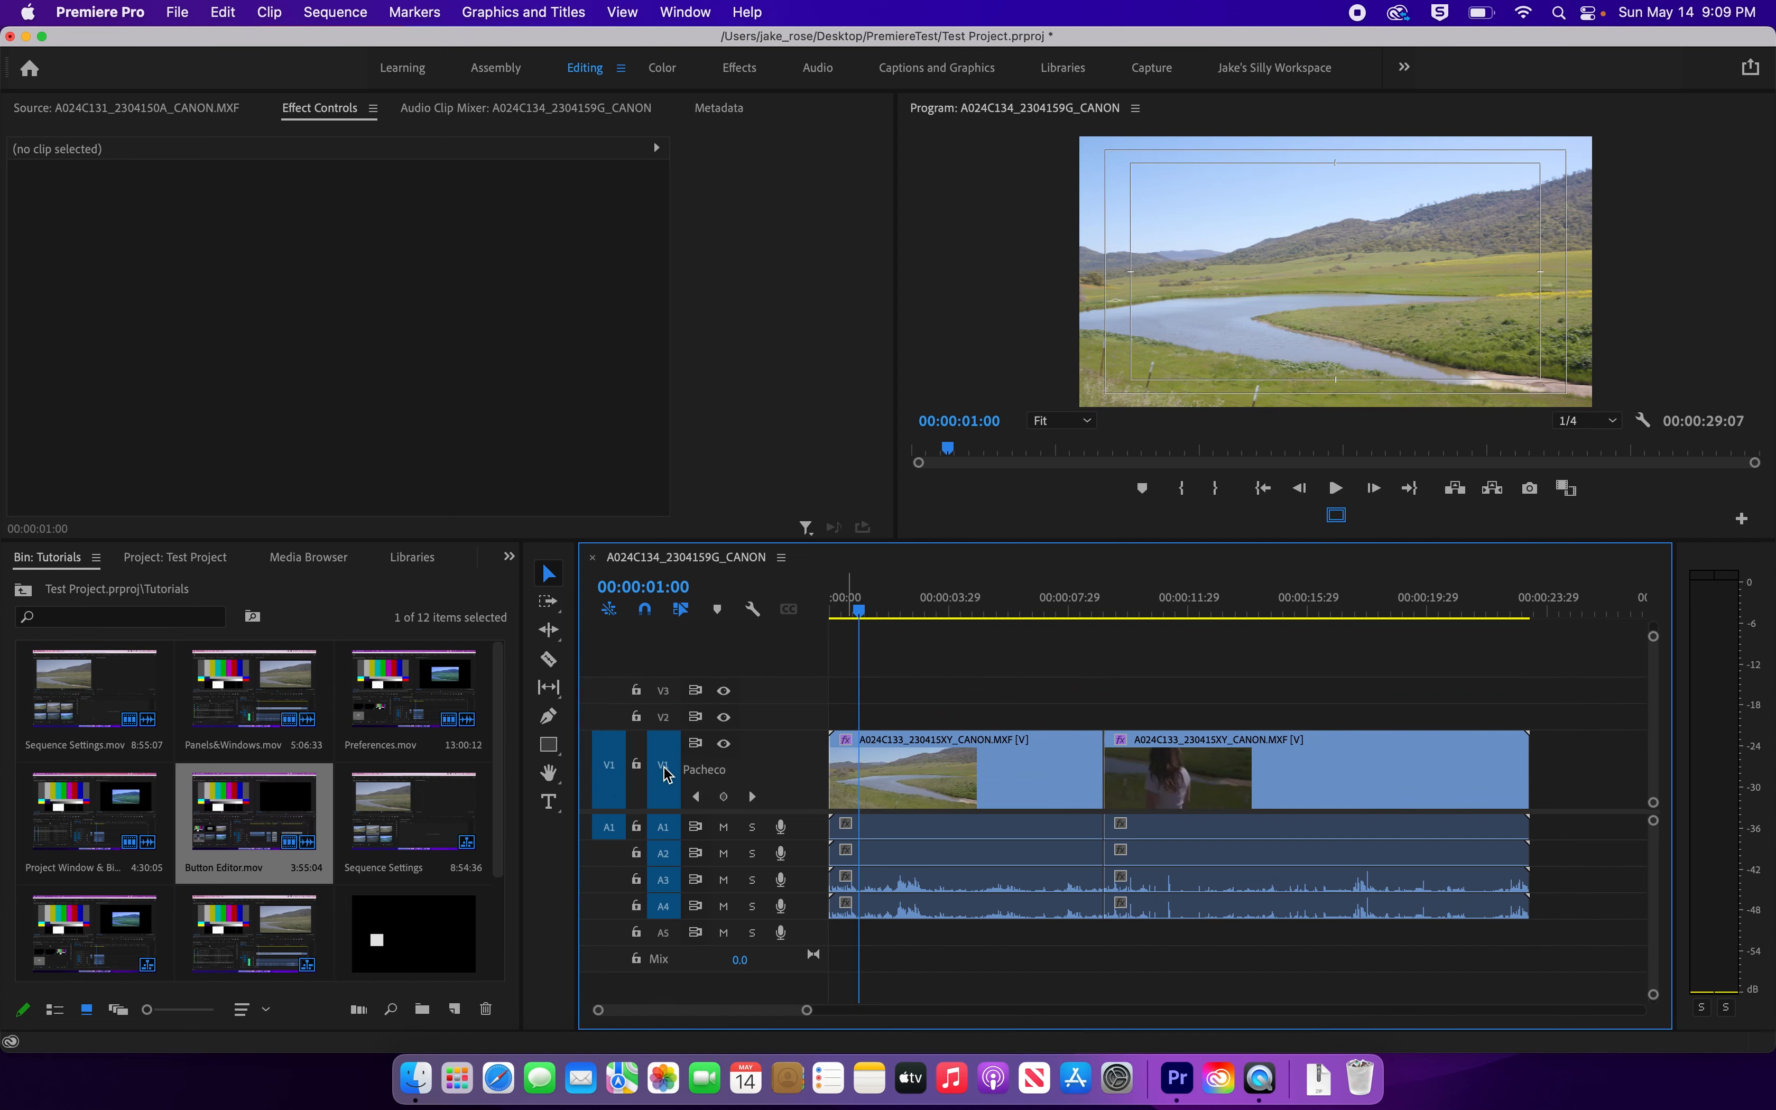
scroll(618, 763, down, 2)
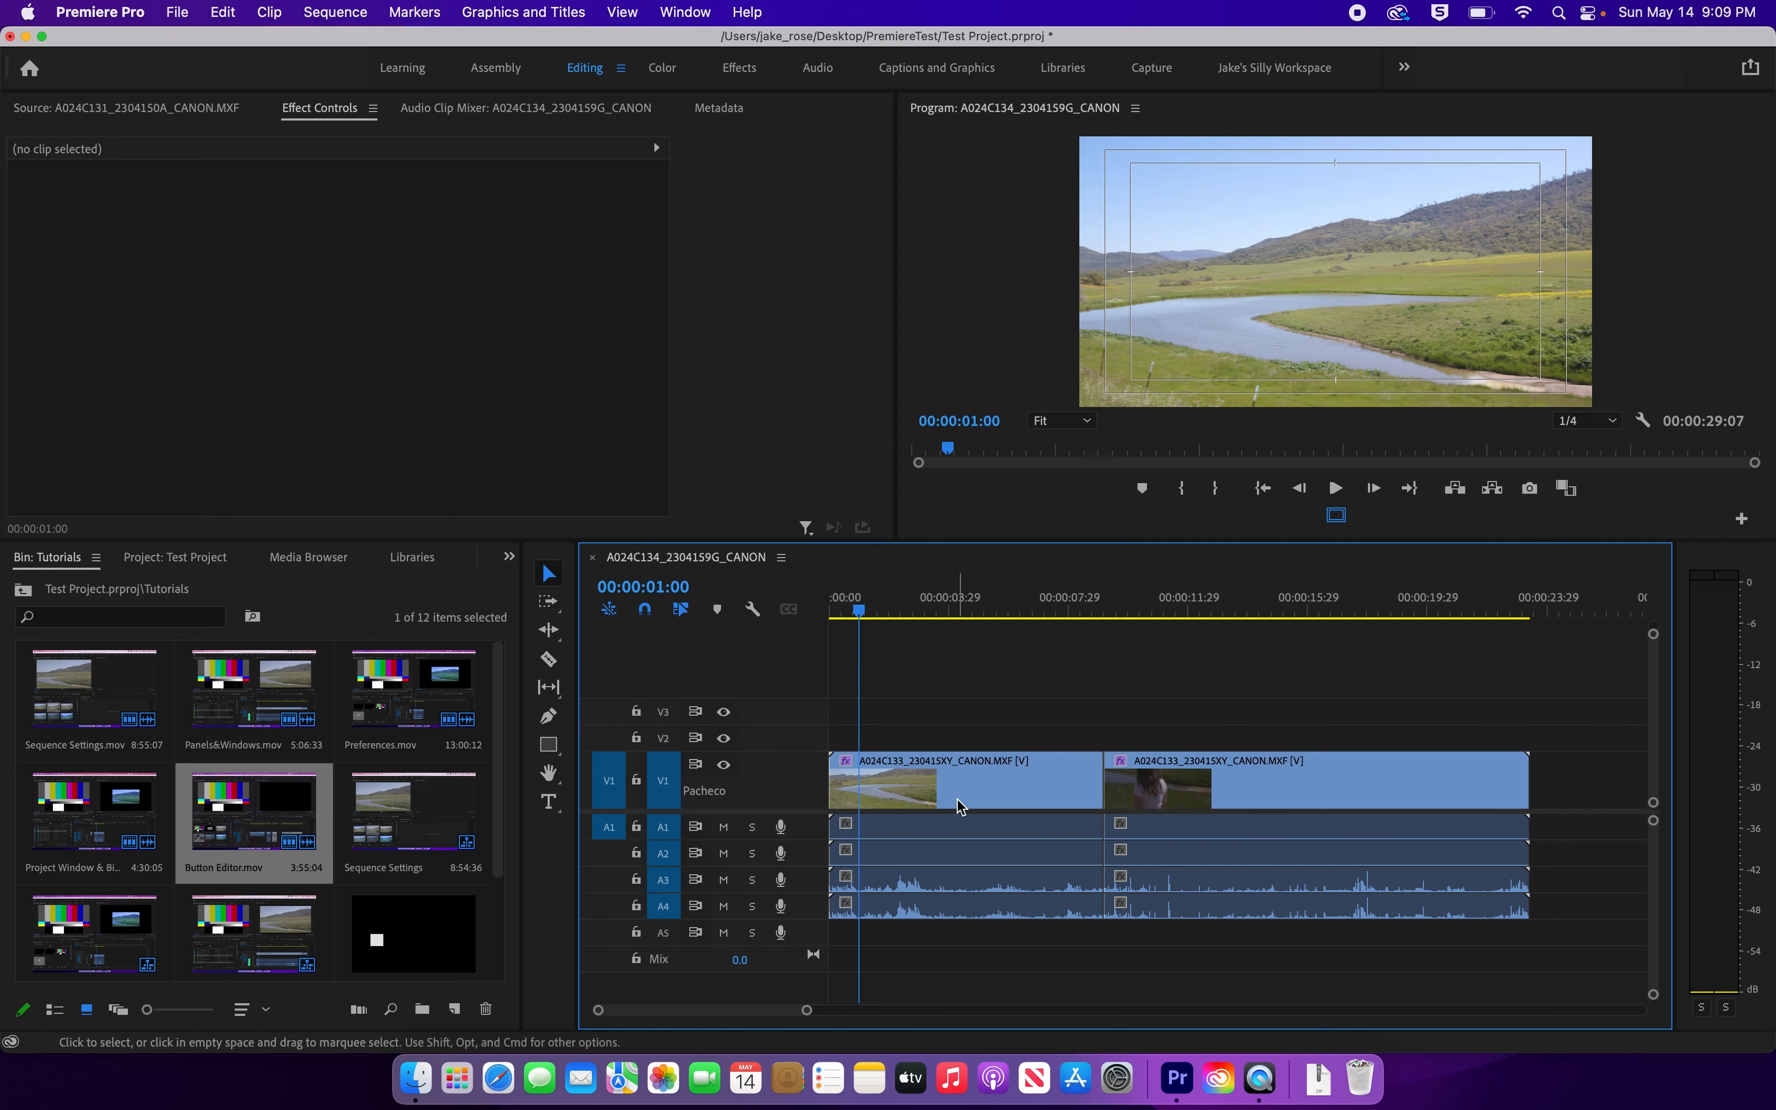
Step: Zoom the timeline in and out around the clips and bring the view back to the start of the sequence
scroll(958, 801, down, 1)
scroll(962, 805, up, 2)
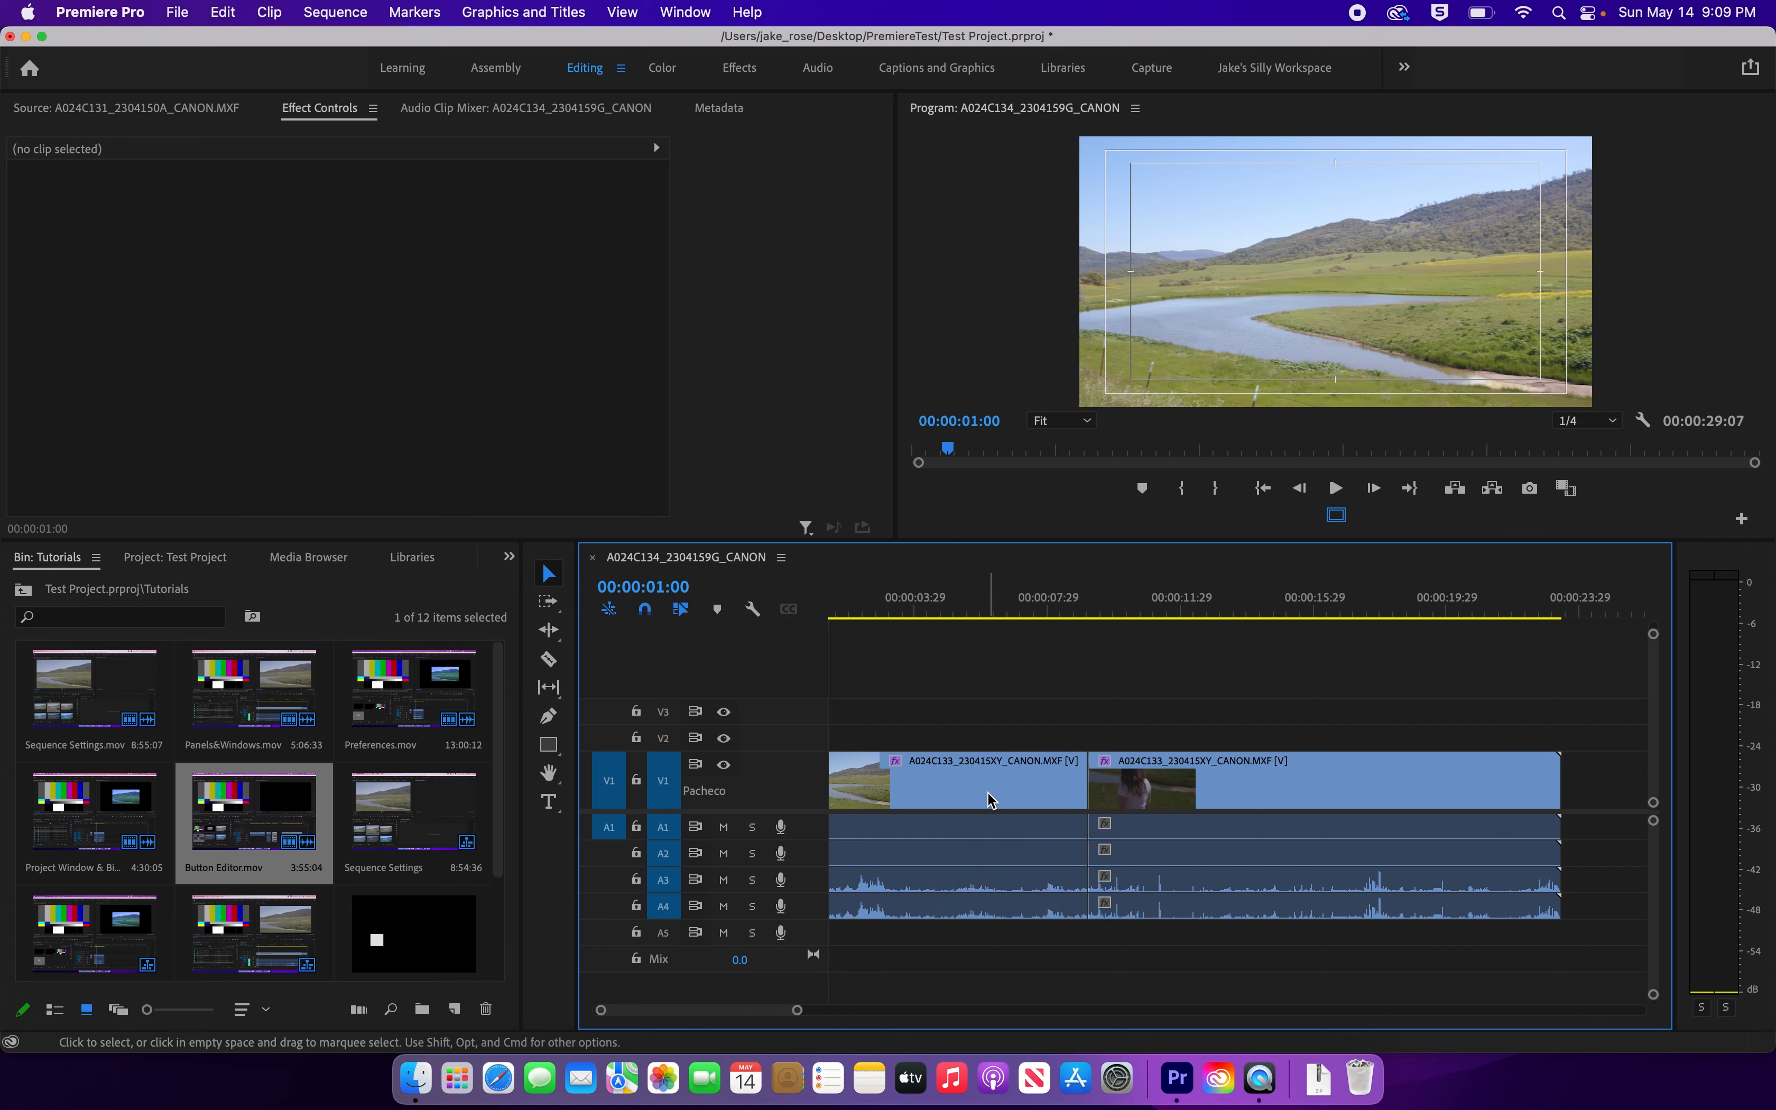
scroll(991, 801, down, 1)
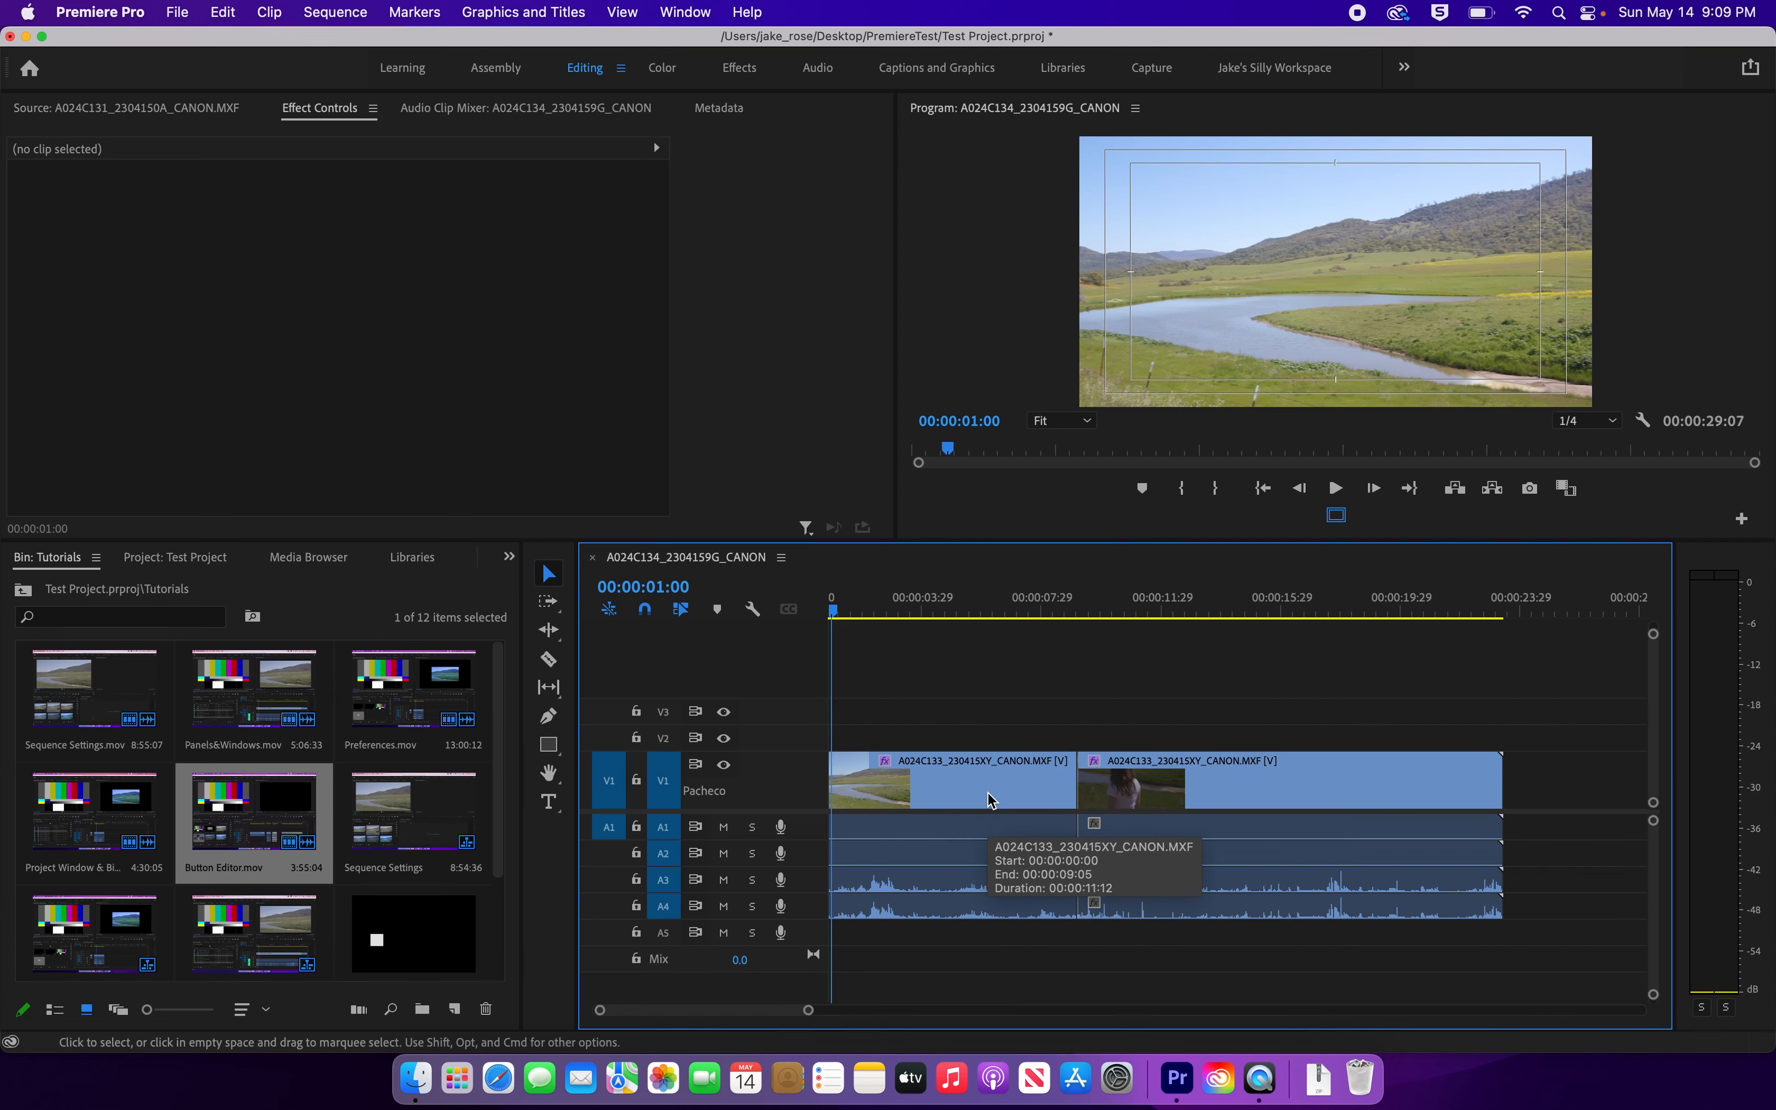
scroll(990, 801, down, 5)
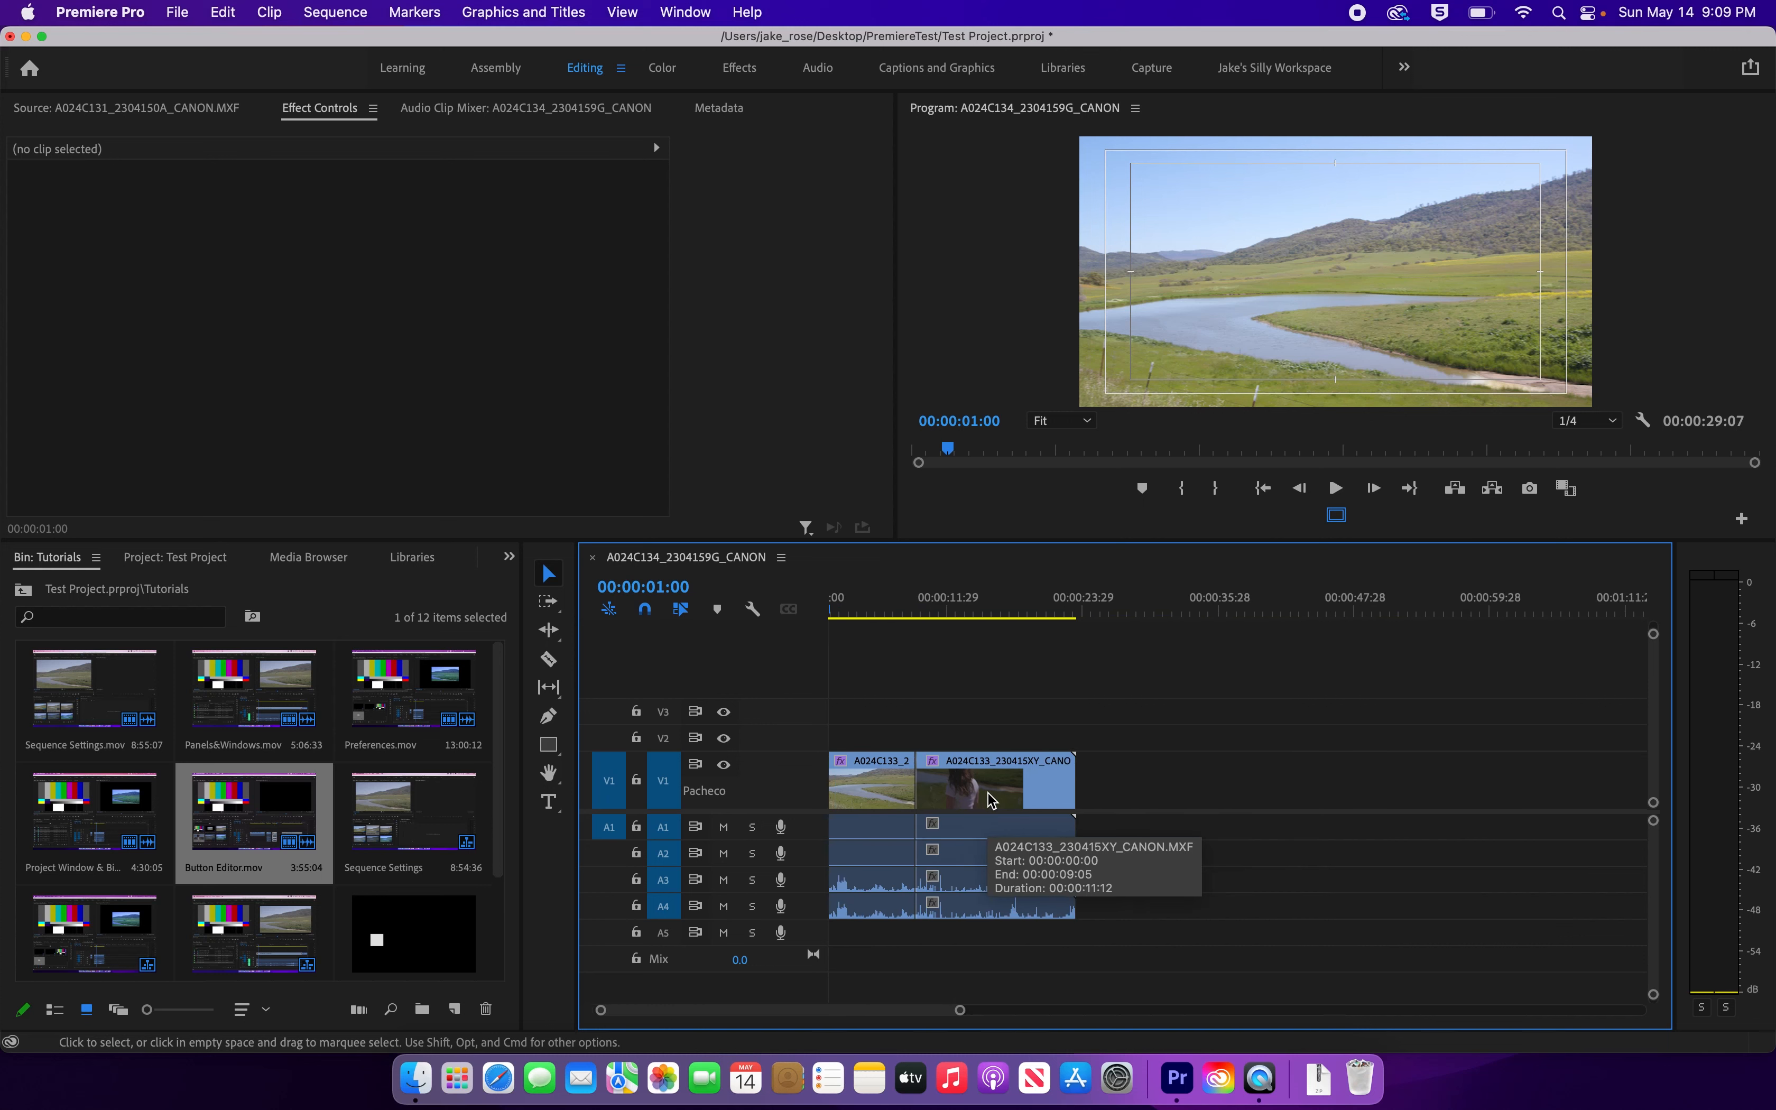
scroll(988, 793, up, 1)
scroll(987, 793, down, 5)
scroll(988, 793, up, 6)
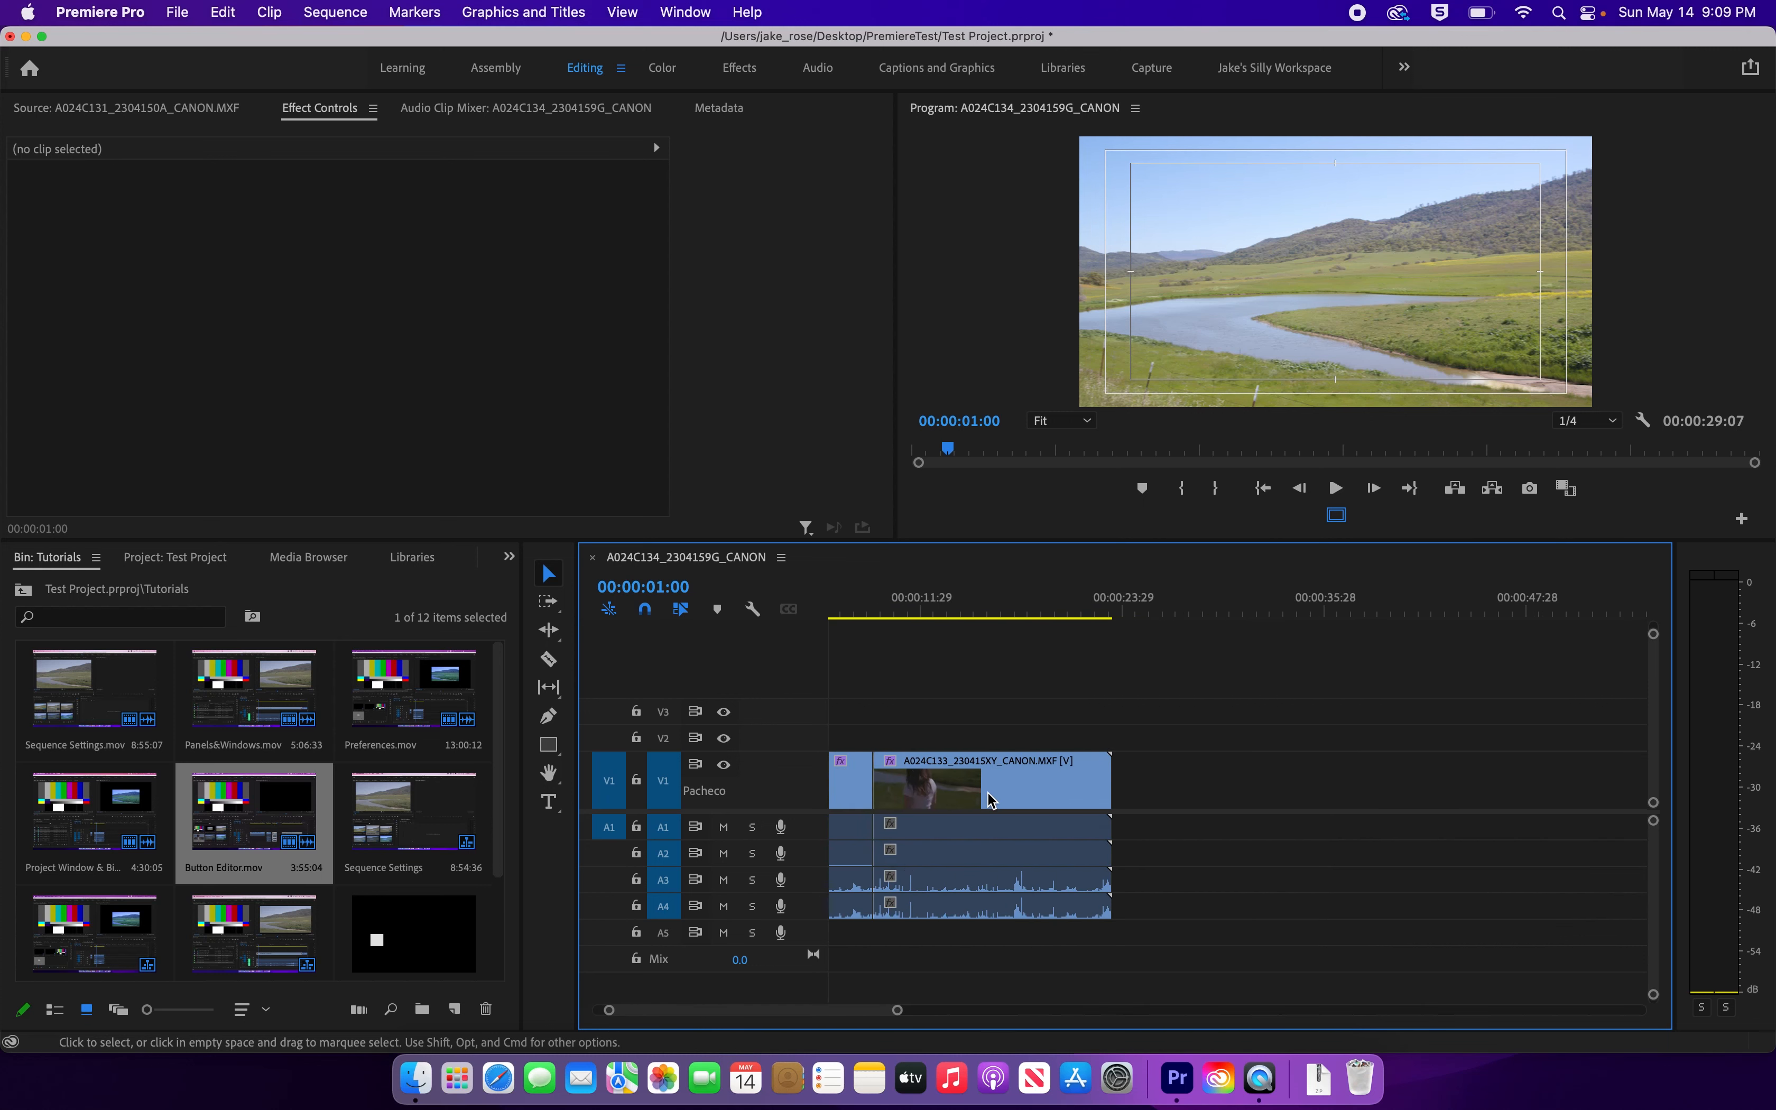
scroll(990, 800, up, 2)
scroll(990, 800, down, 4)
scroll(990, 801, up, 1)
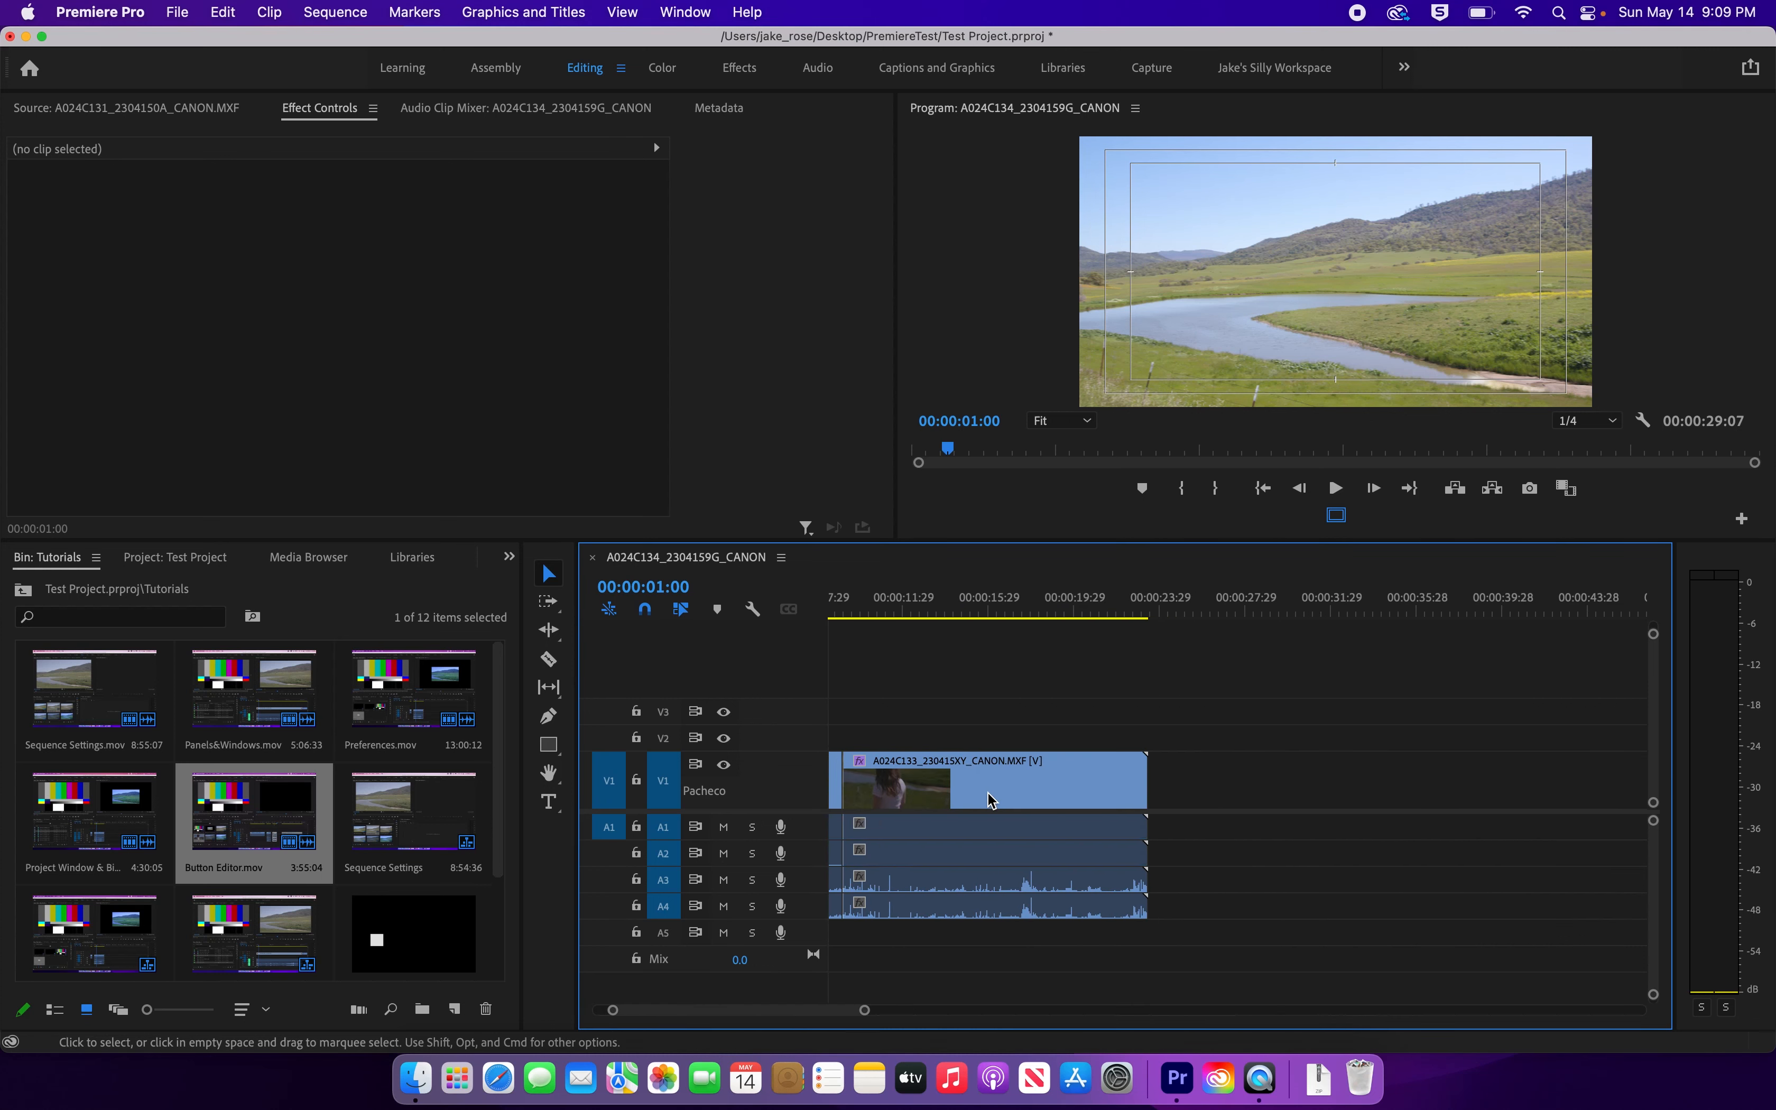
scroll(991, 800, down, 1)
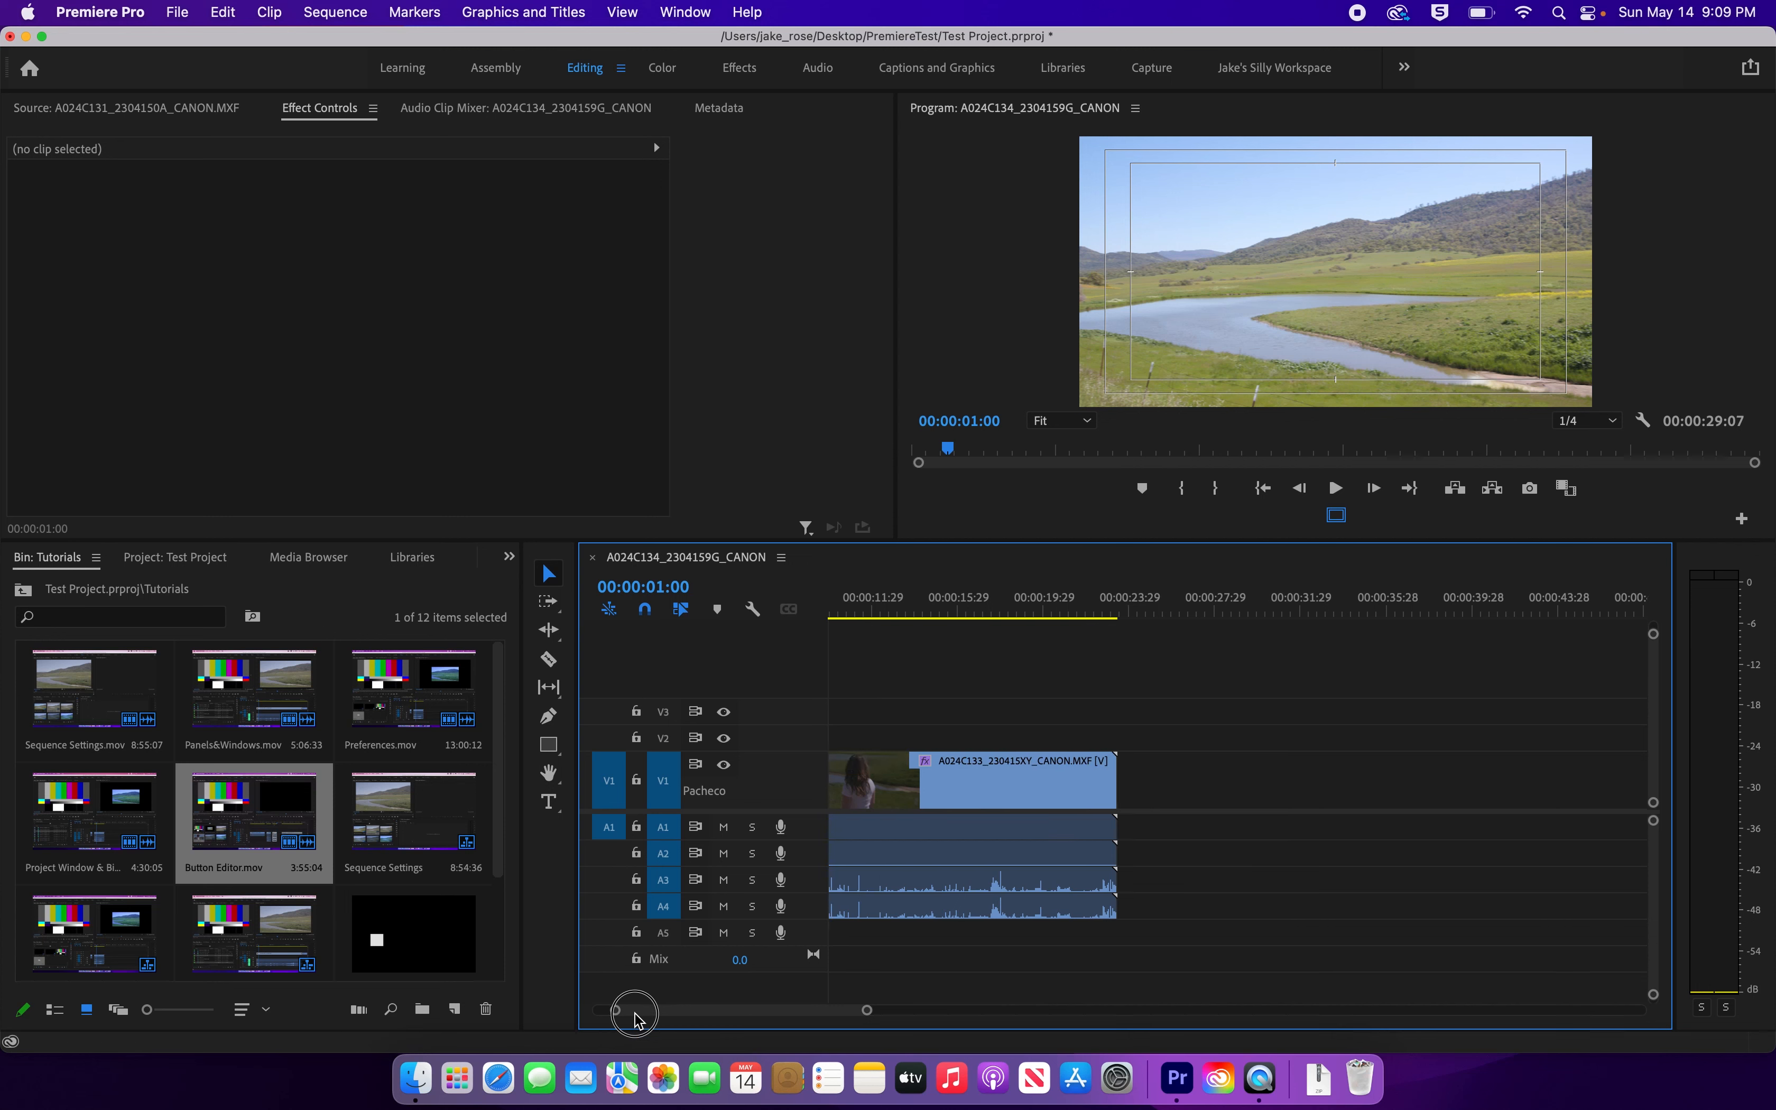
drag(626, 1011, 600, 1017)
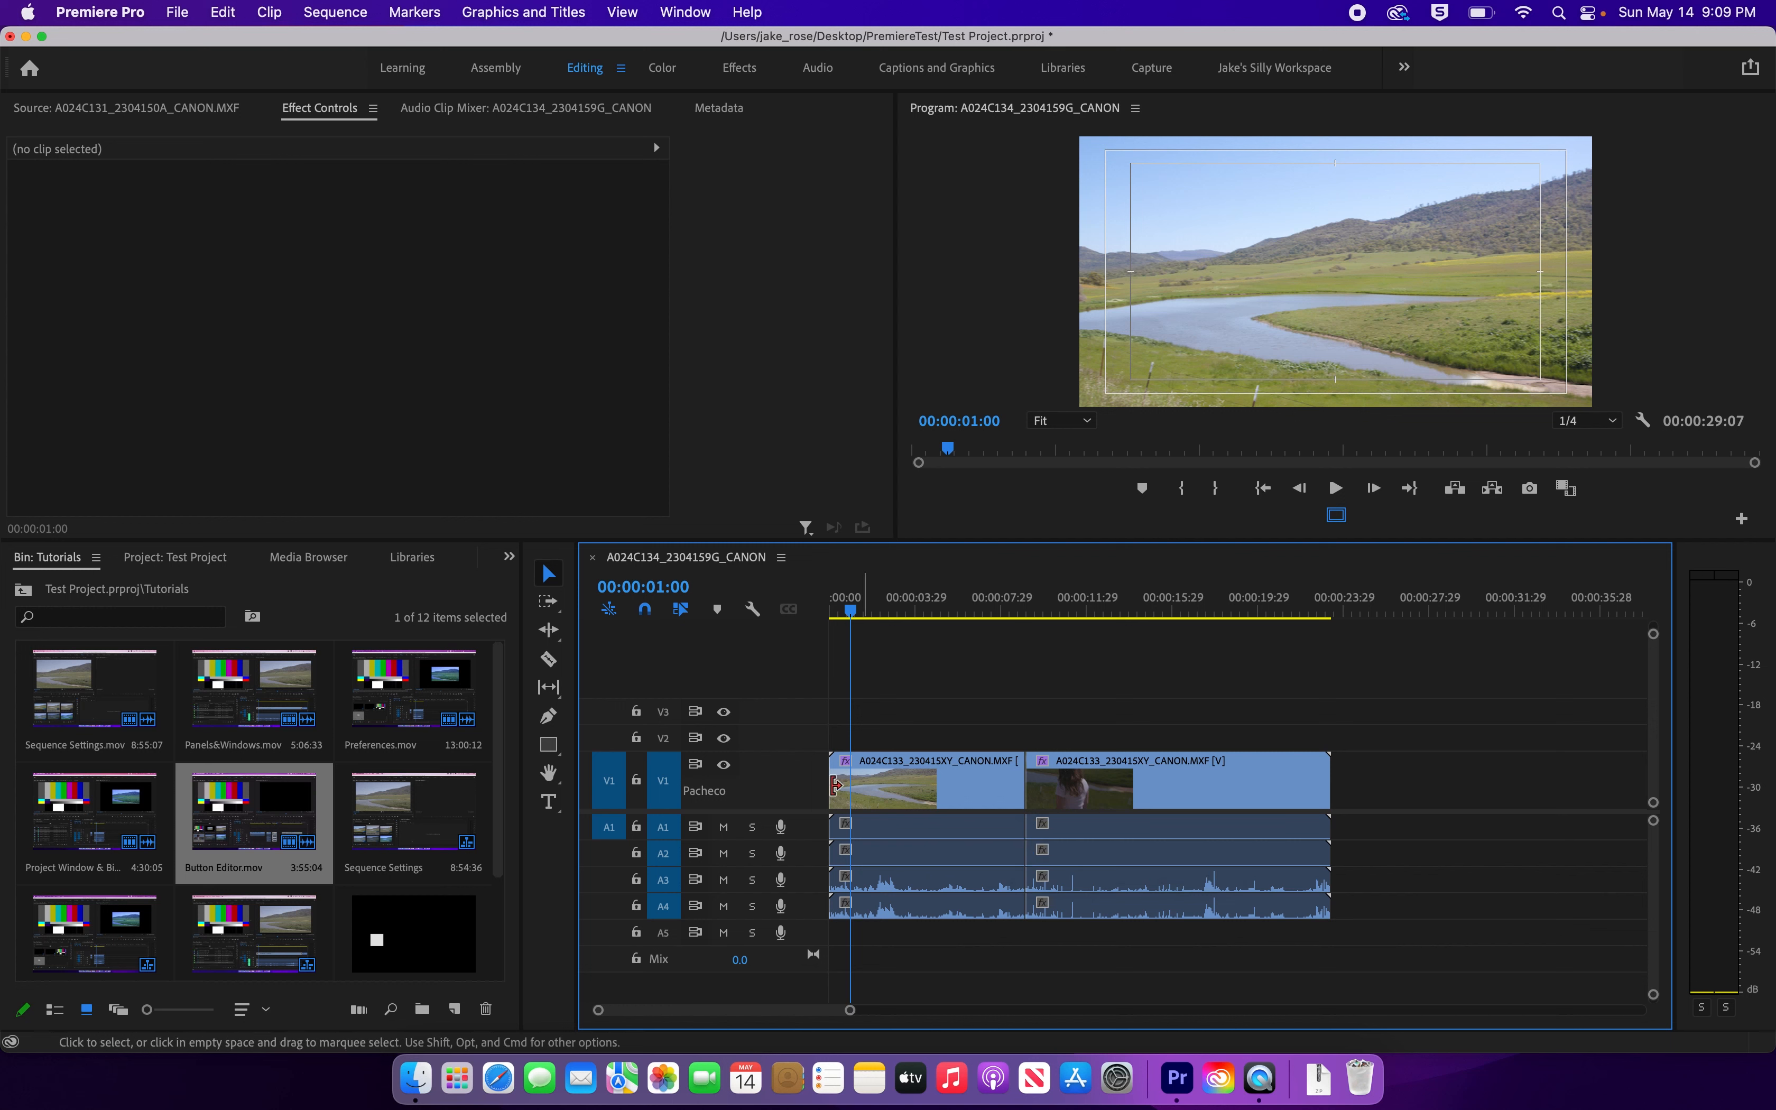
Step: Show the Test Project media and load clip A024C126_23041550_CANON.MXF for source viewing
click(668, 737)
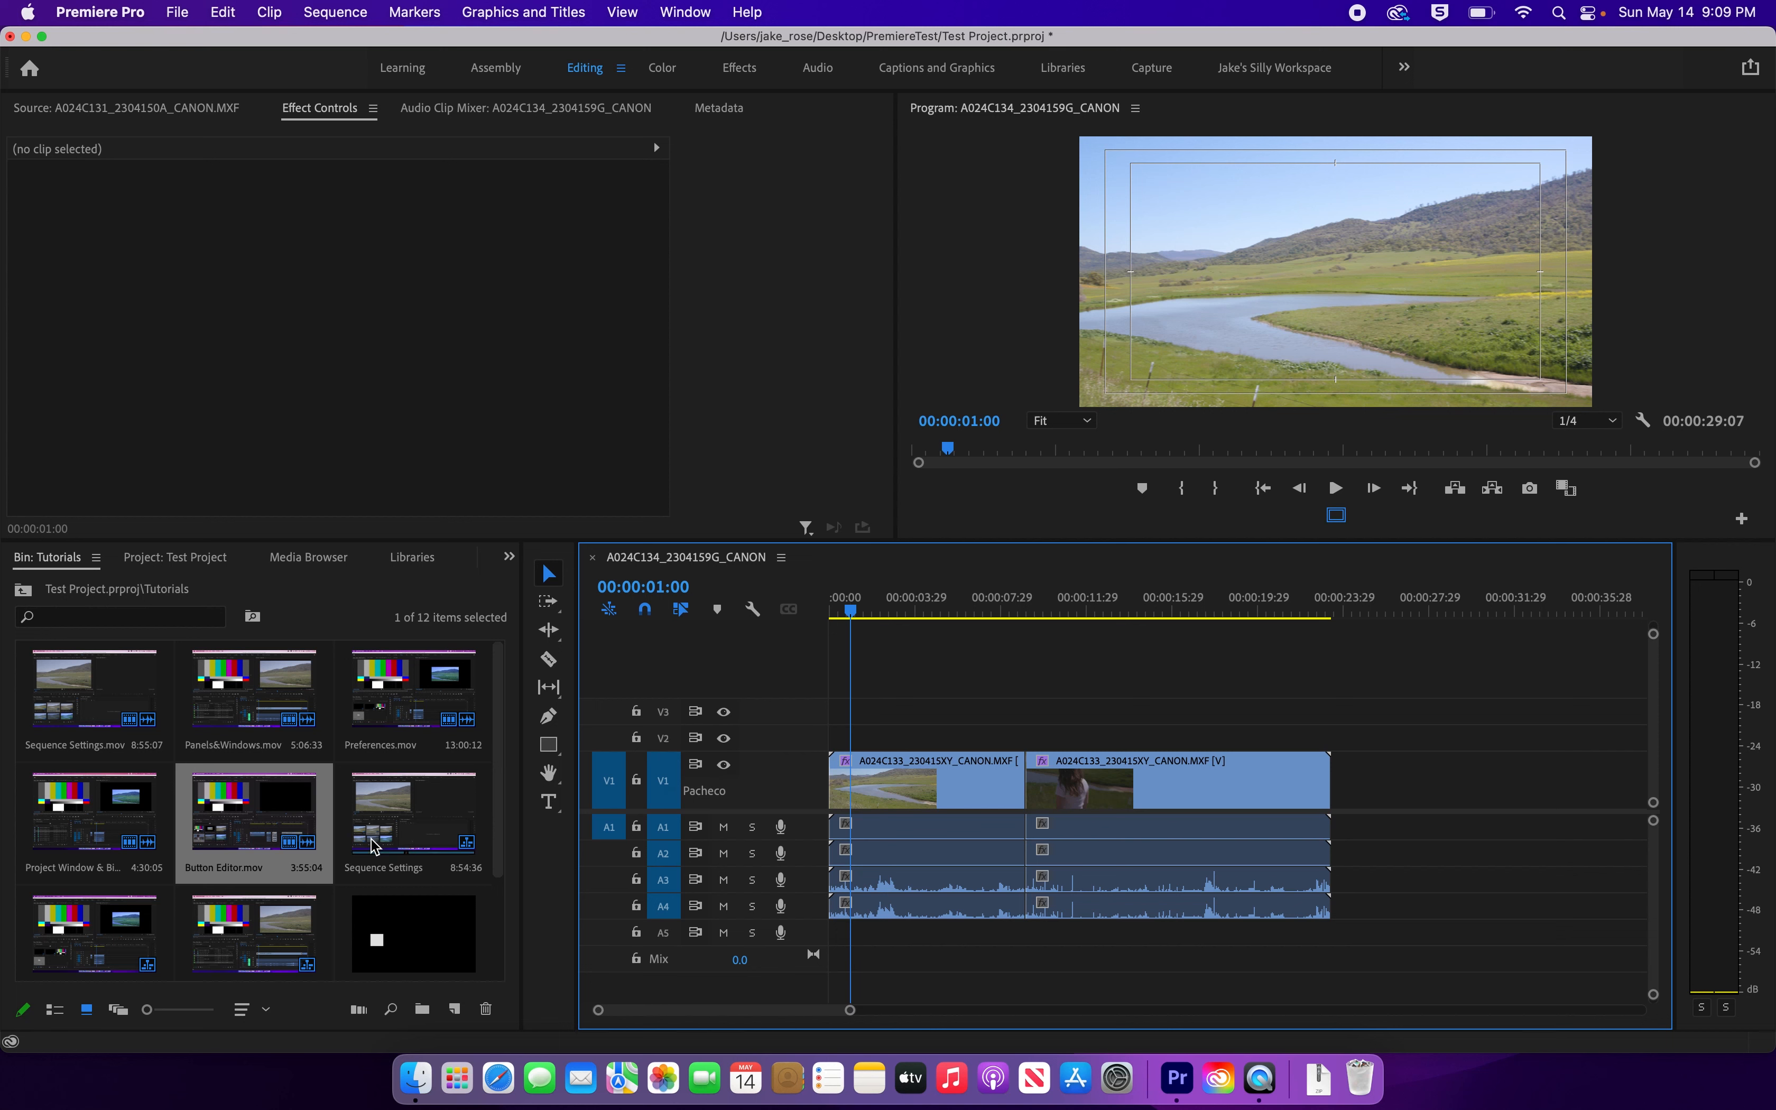
scroll(378, 840, down, 1)
scroll(376, 846, up, 1)
click(195, 557)
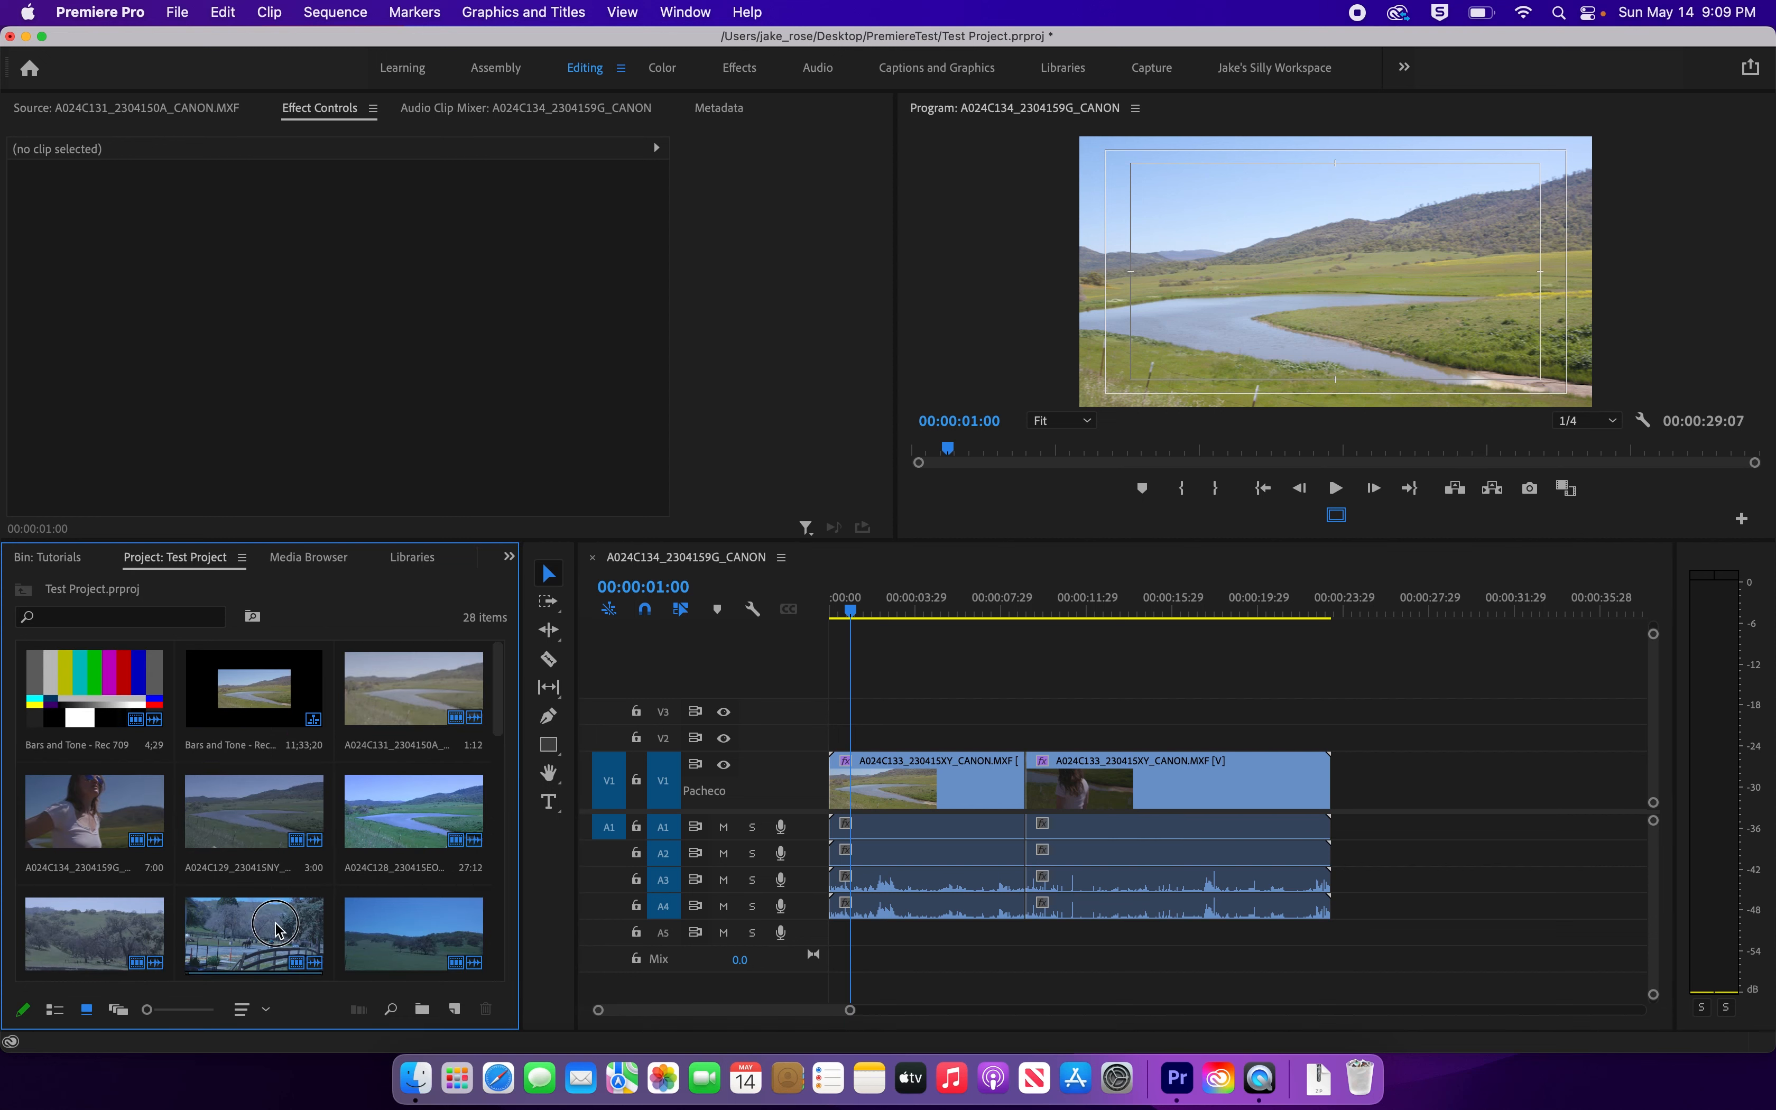
double_click(257, 930)
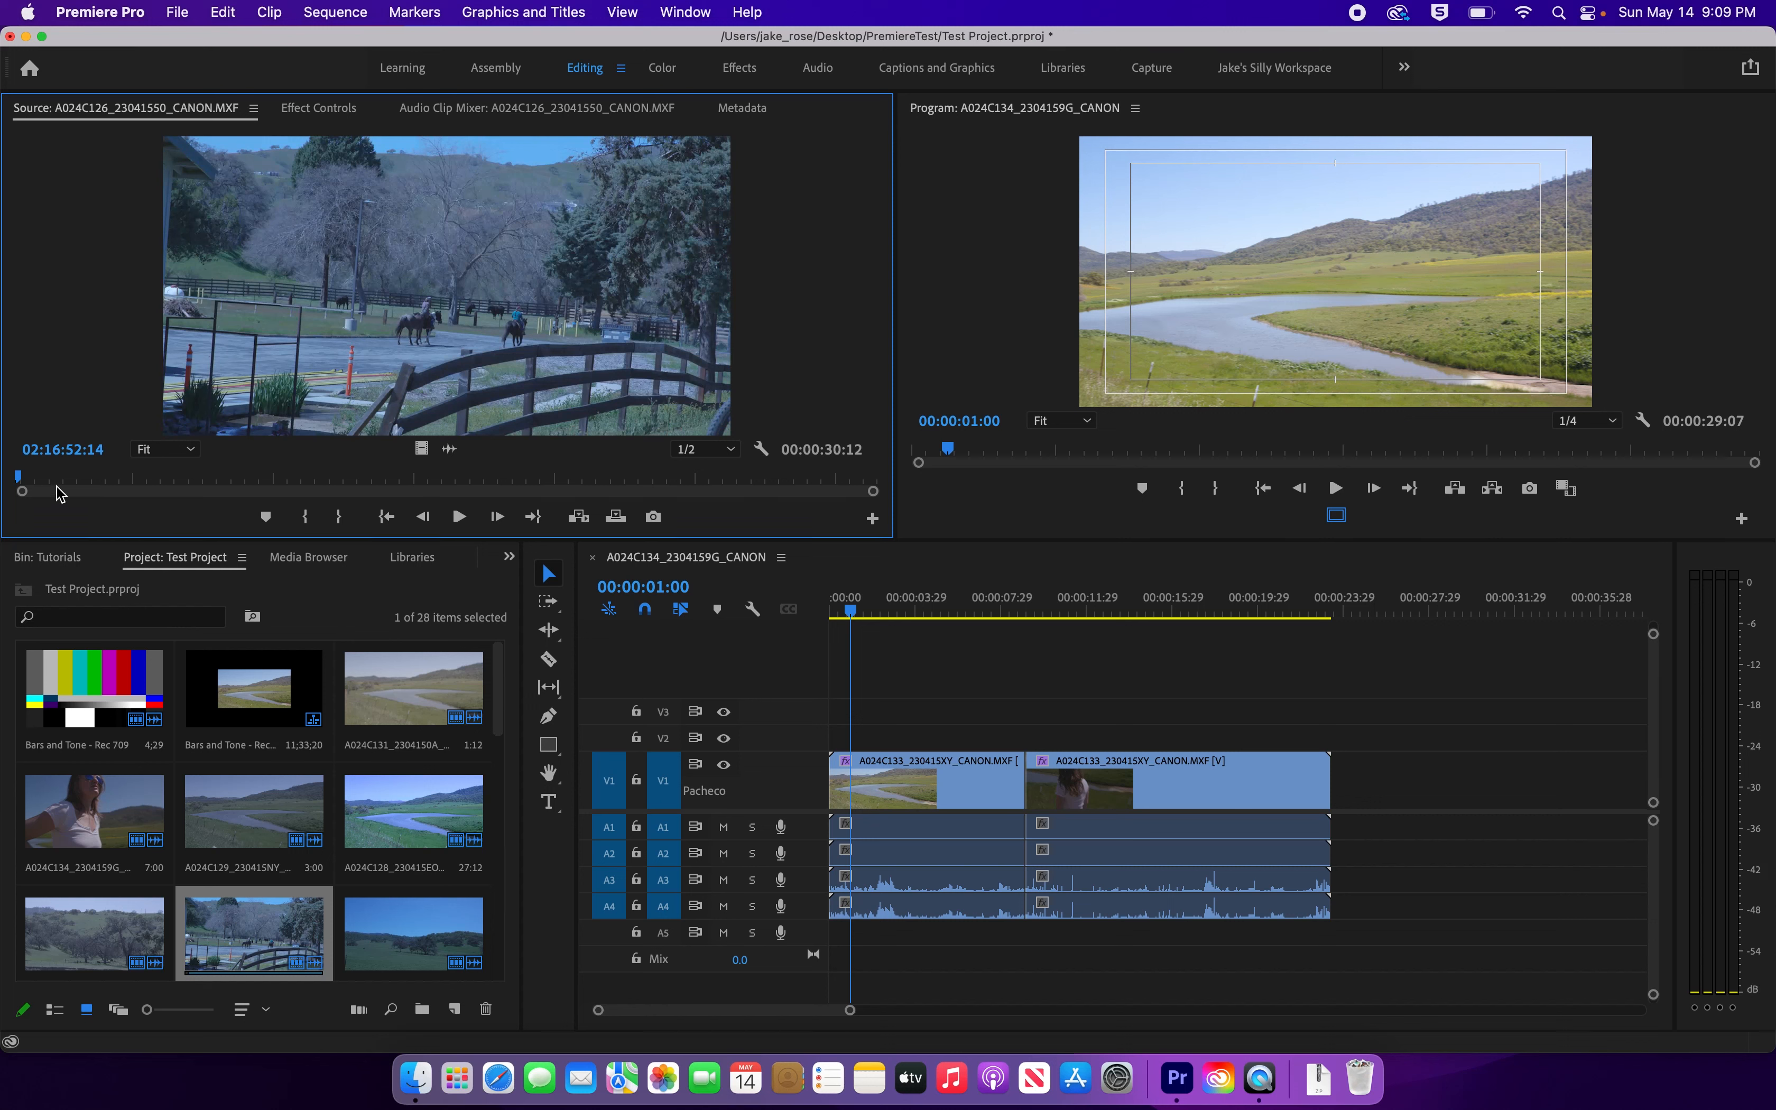
Step: Mark an in point near the beginning of the source clip and an out point at 02:16:55:01
key(space)
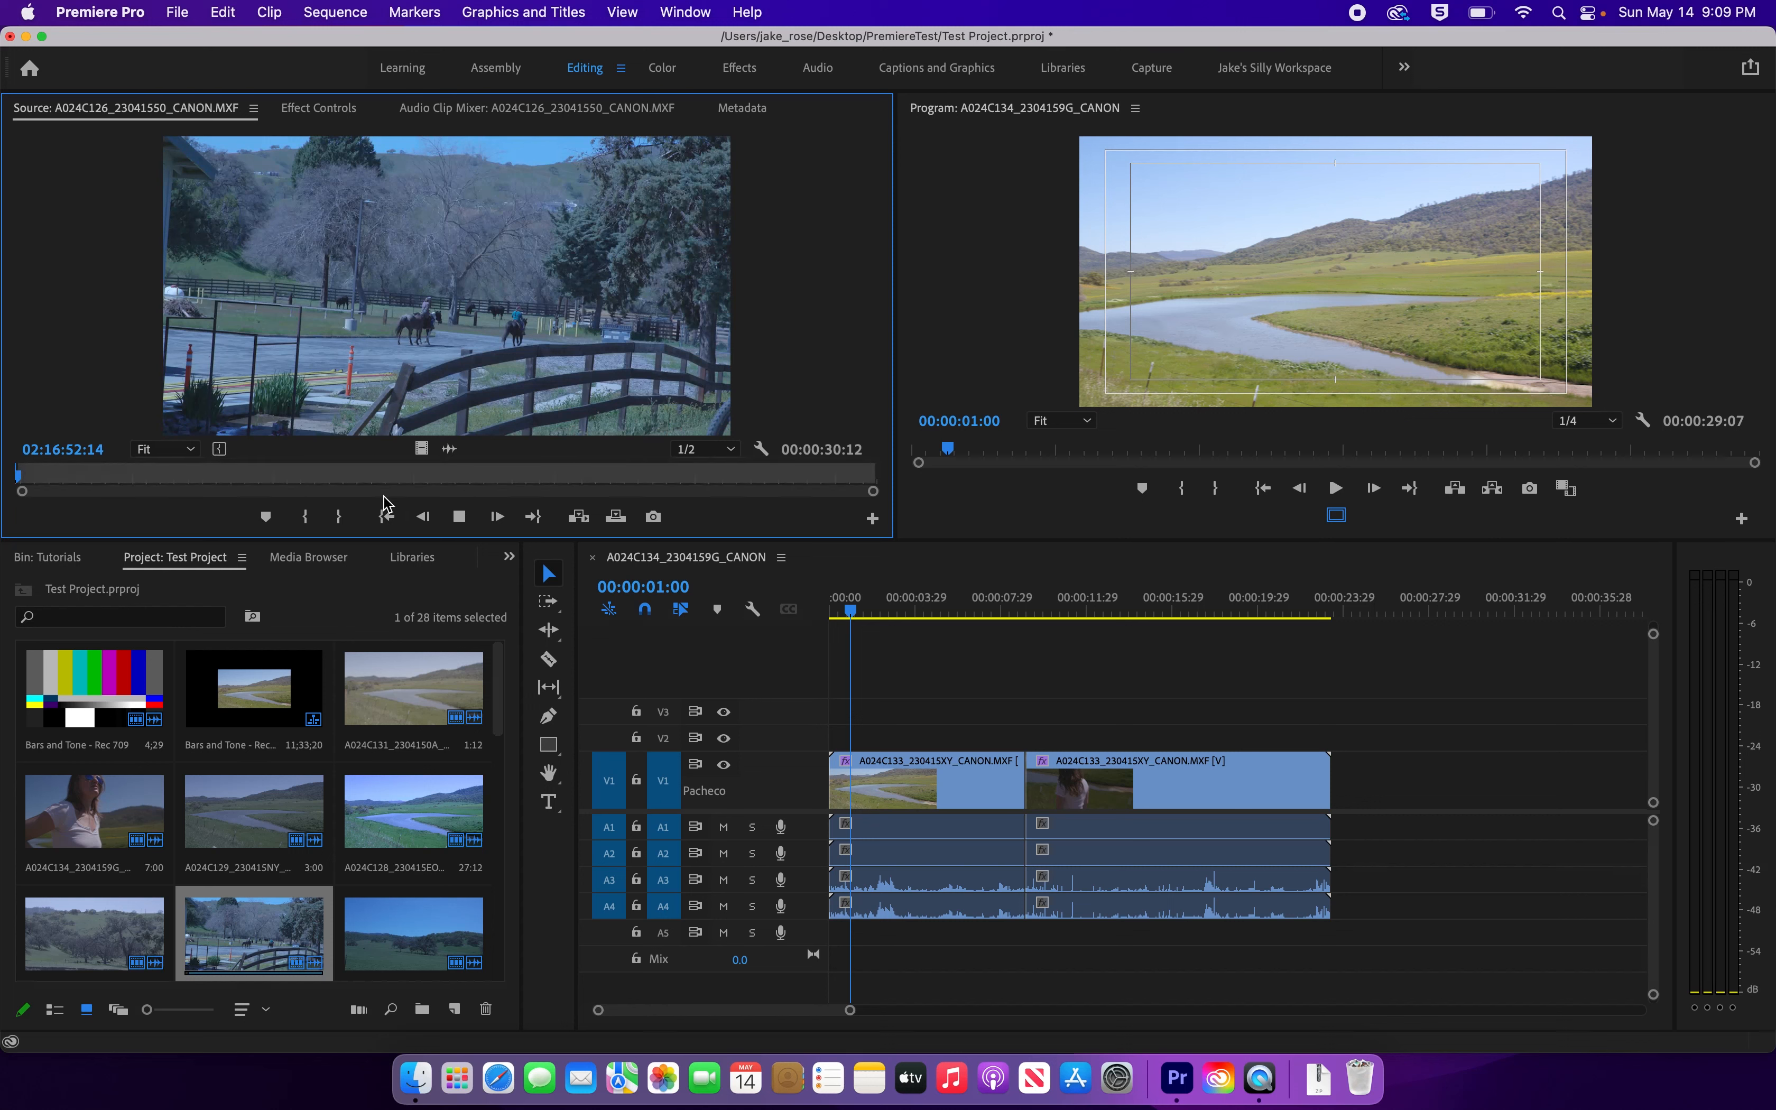
key(space)
click(32, 477)
drag(33, 478, 144, 483)
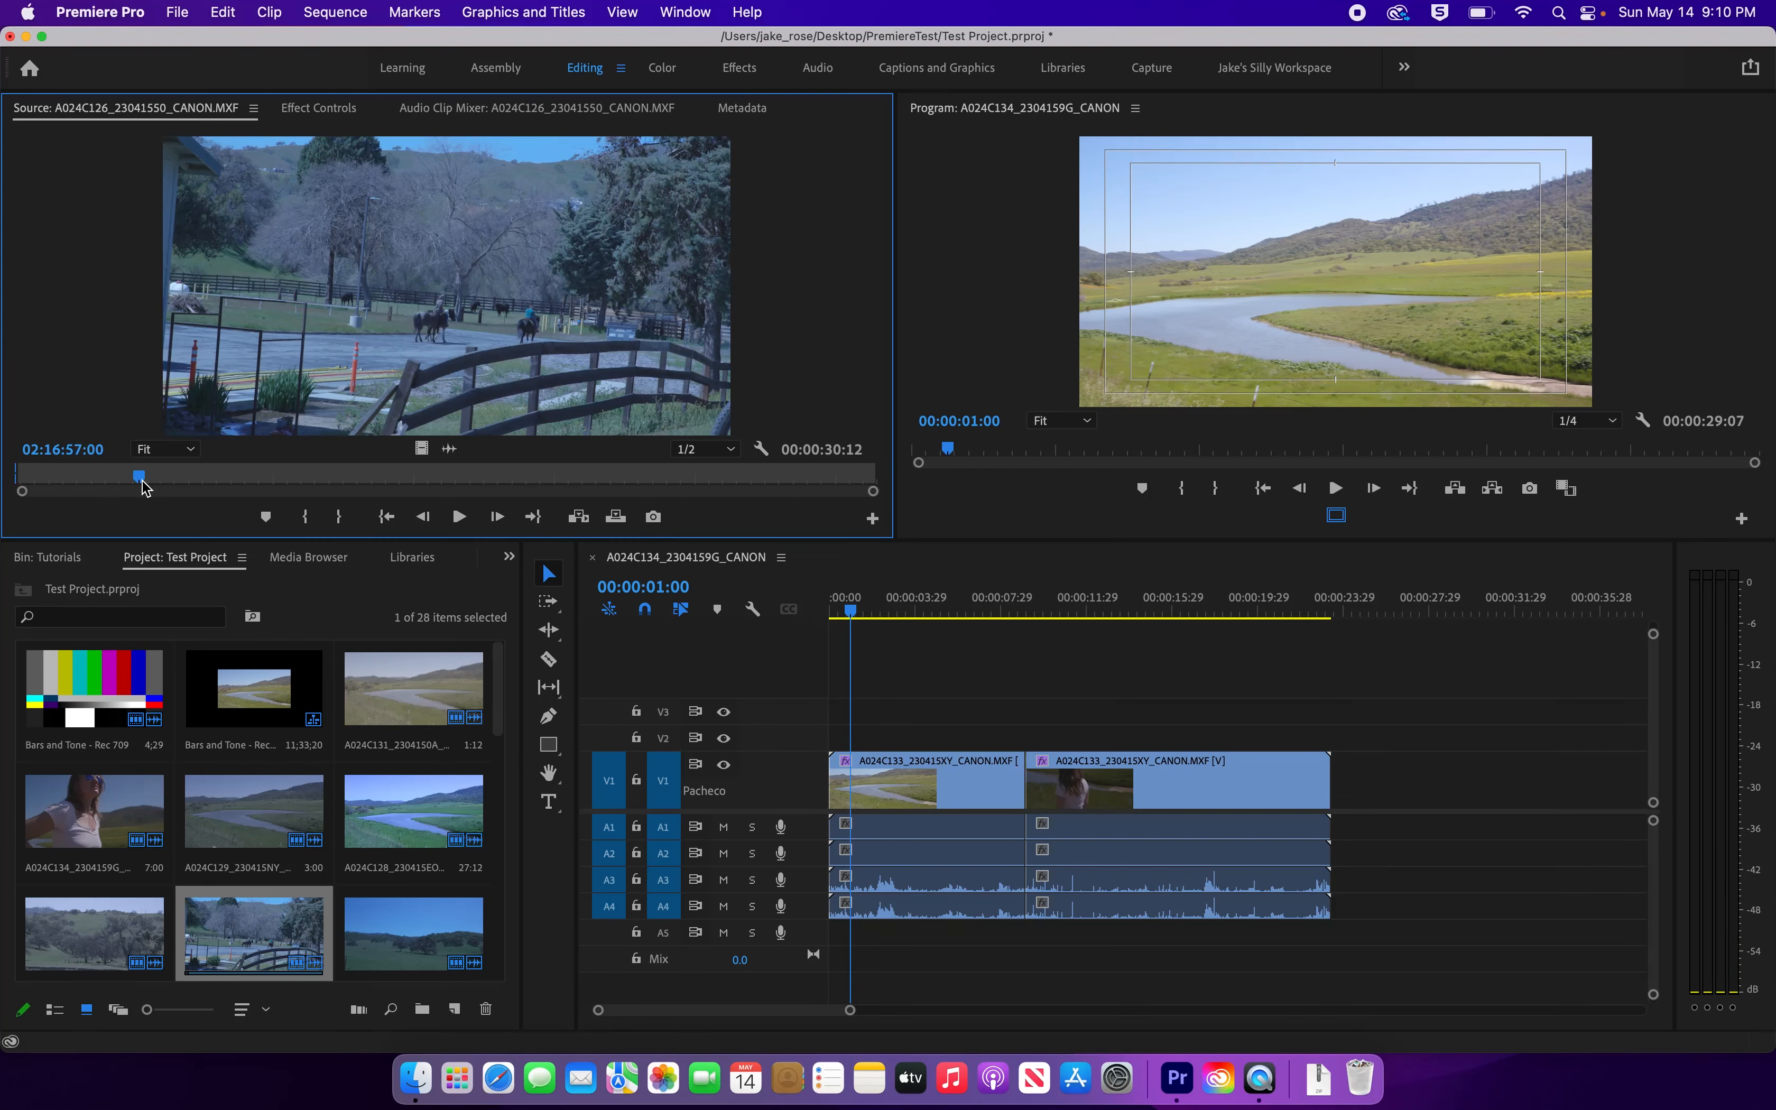
key(o)
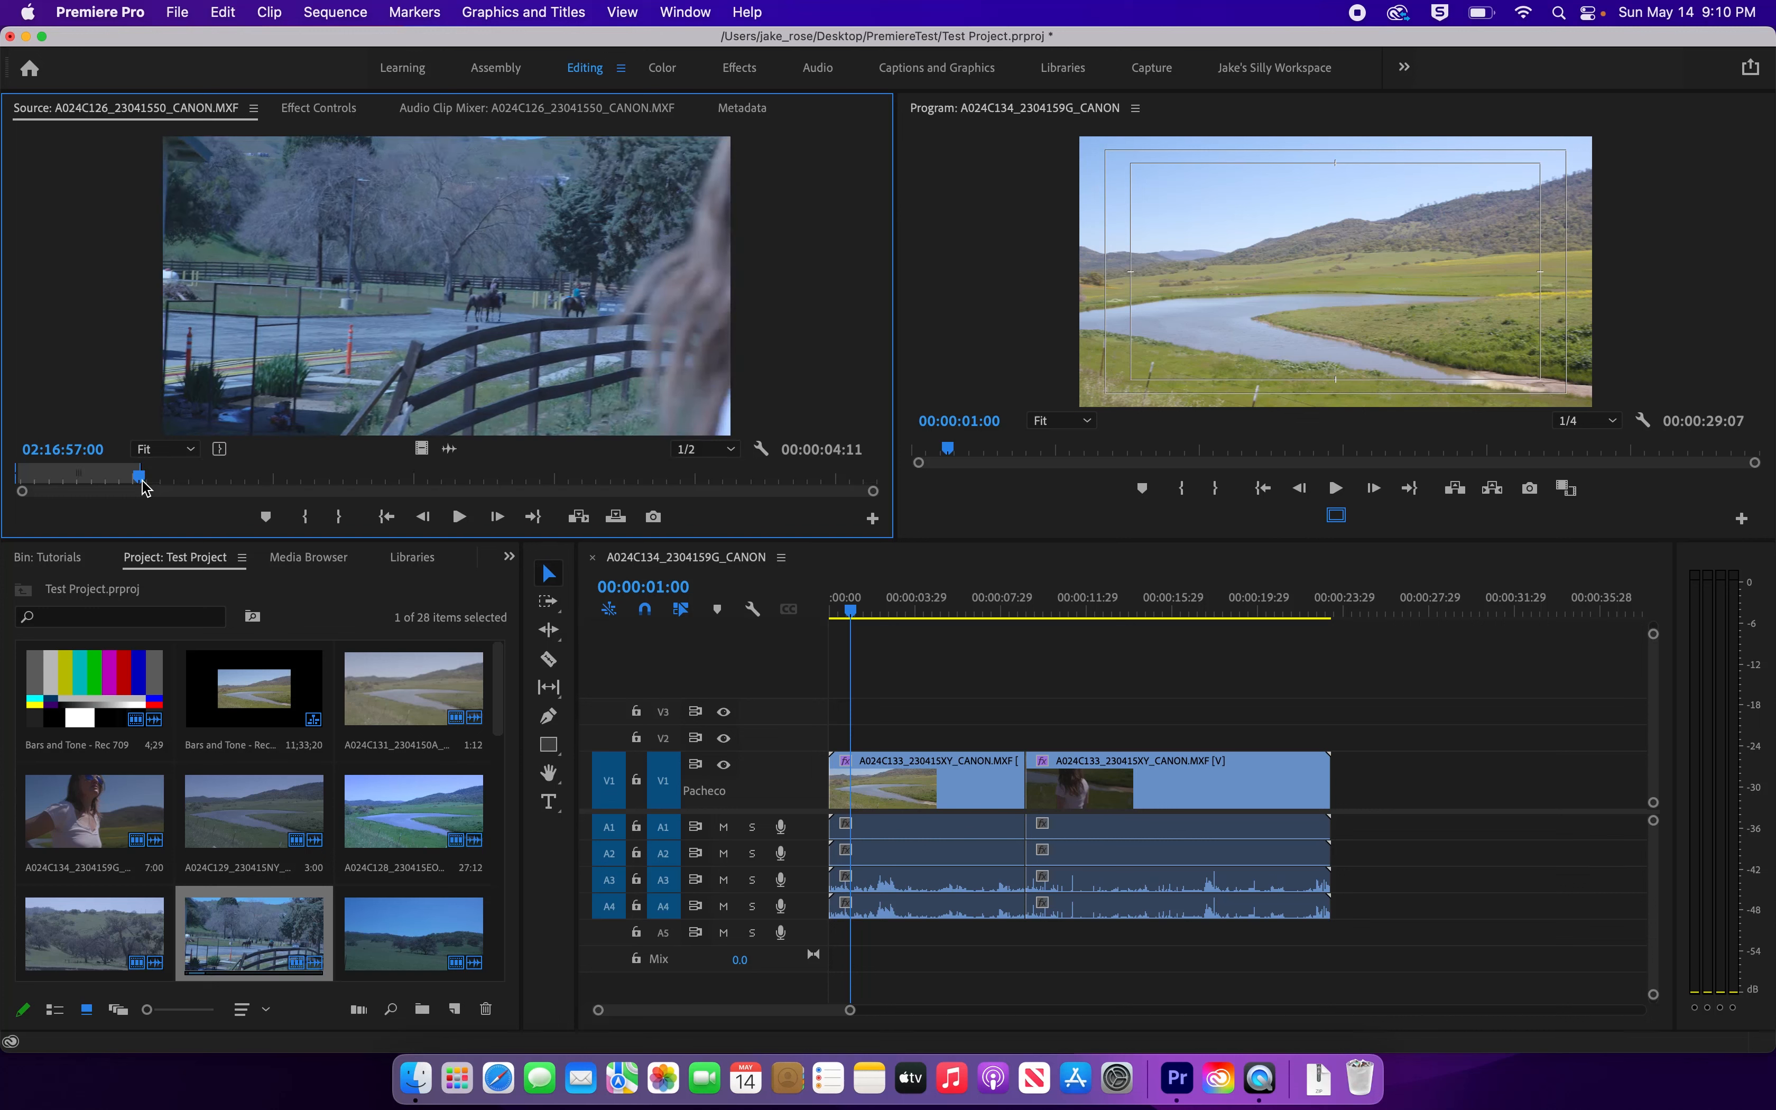
click(127, 481)
drag(127, 475, 89, 484)
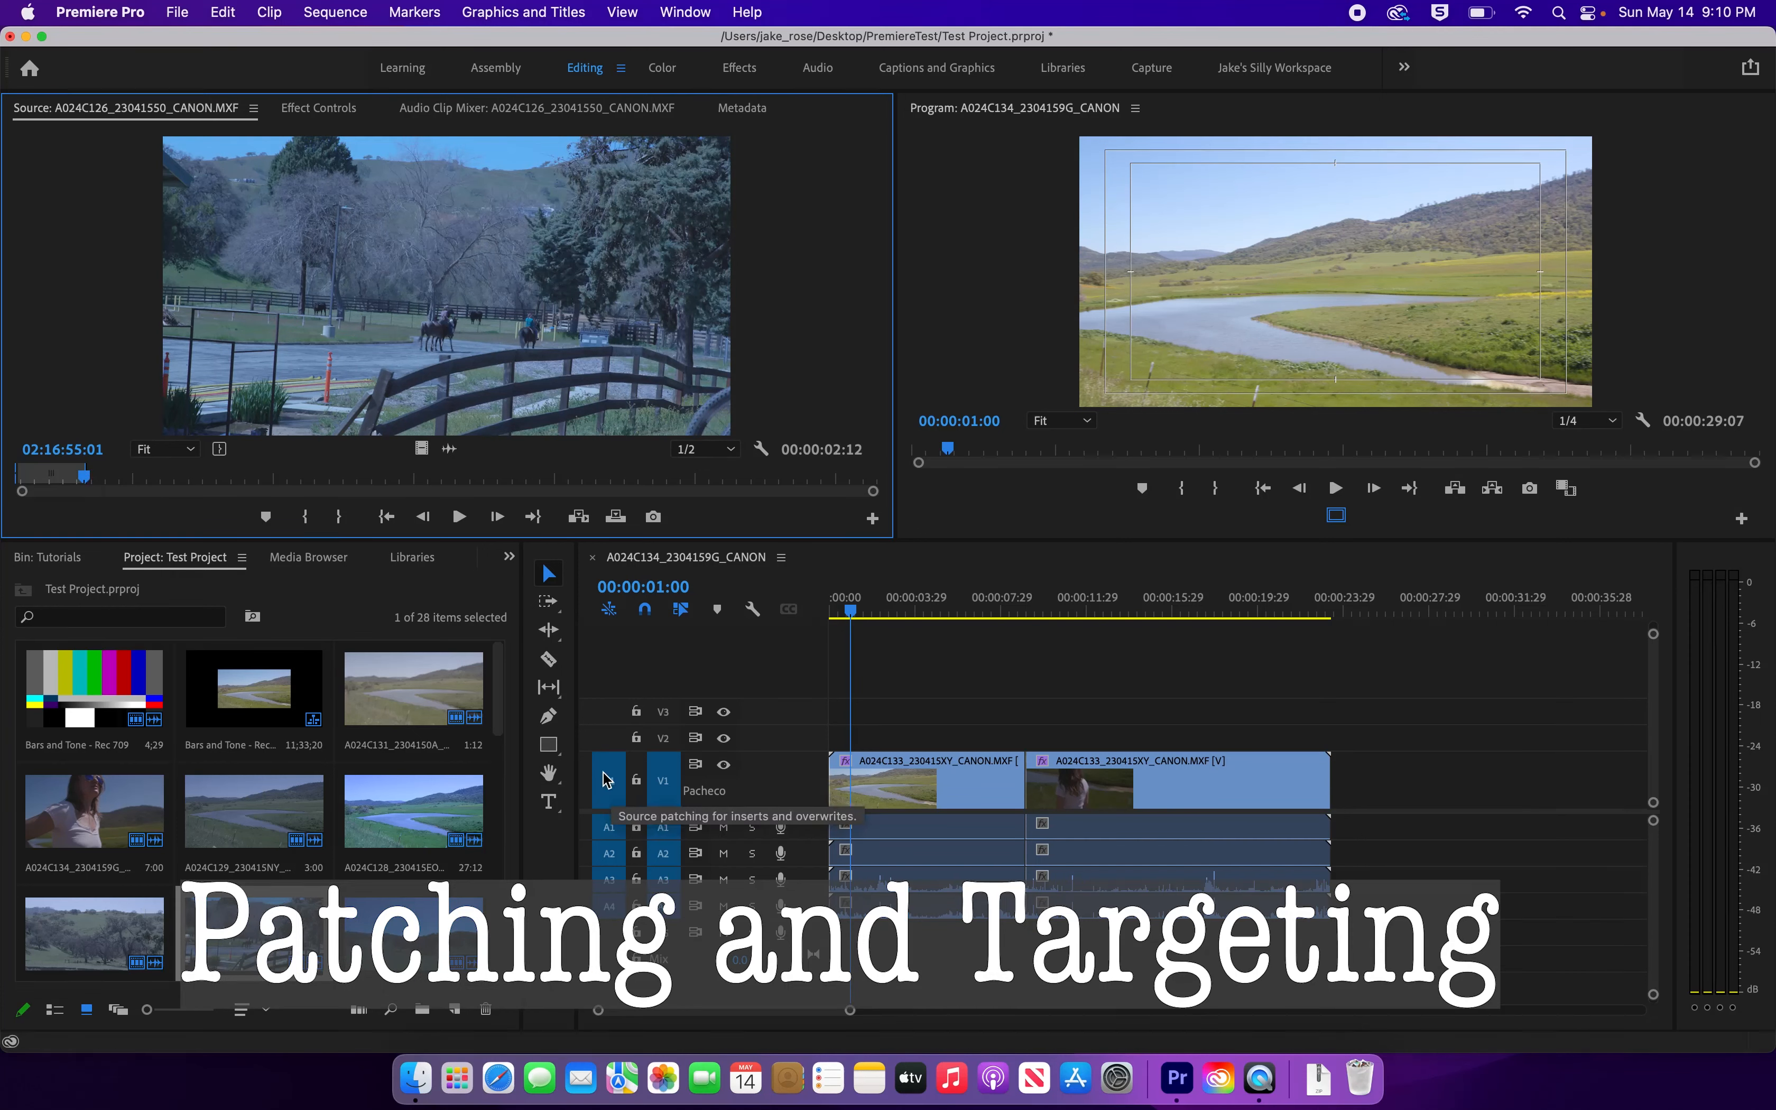
Step: Insert the marked source clip on track V1 at 00:00:01:00, undo the insert, and insert it again
click(579, 518)
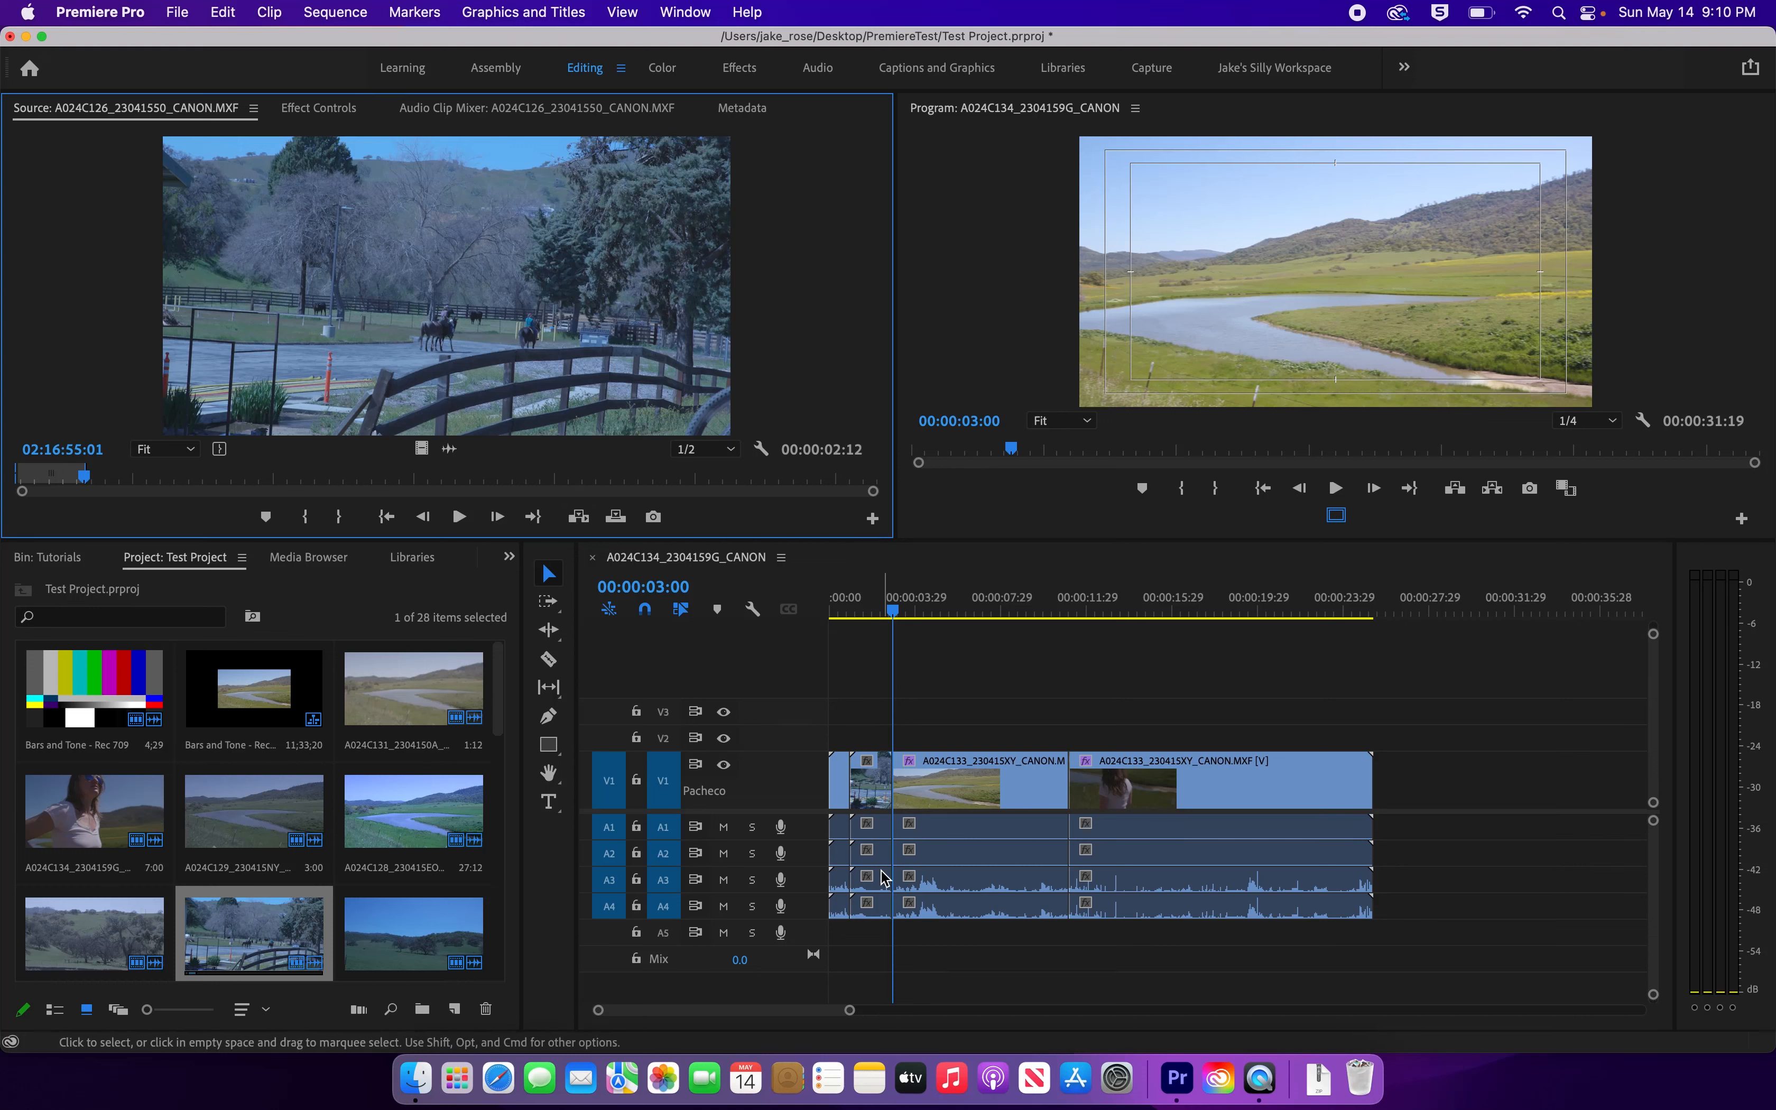
key(super+z)
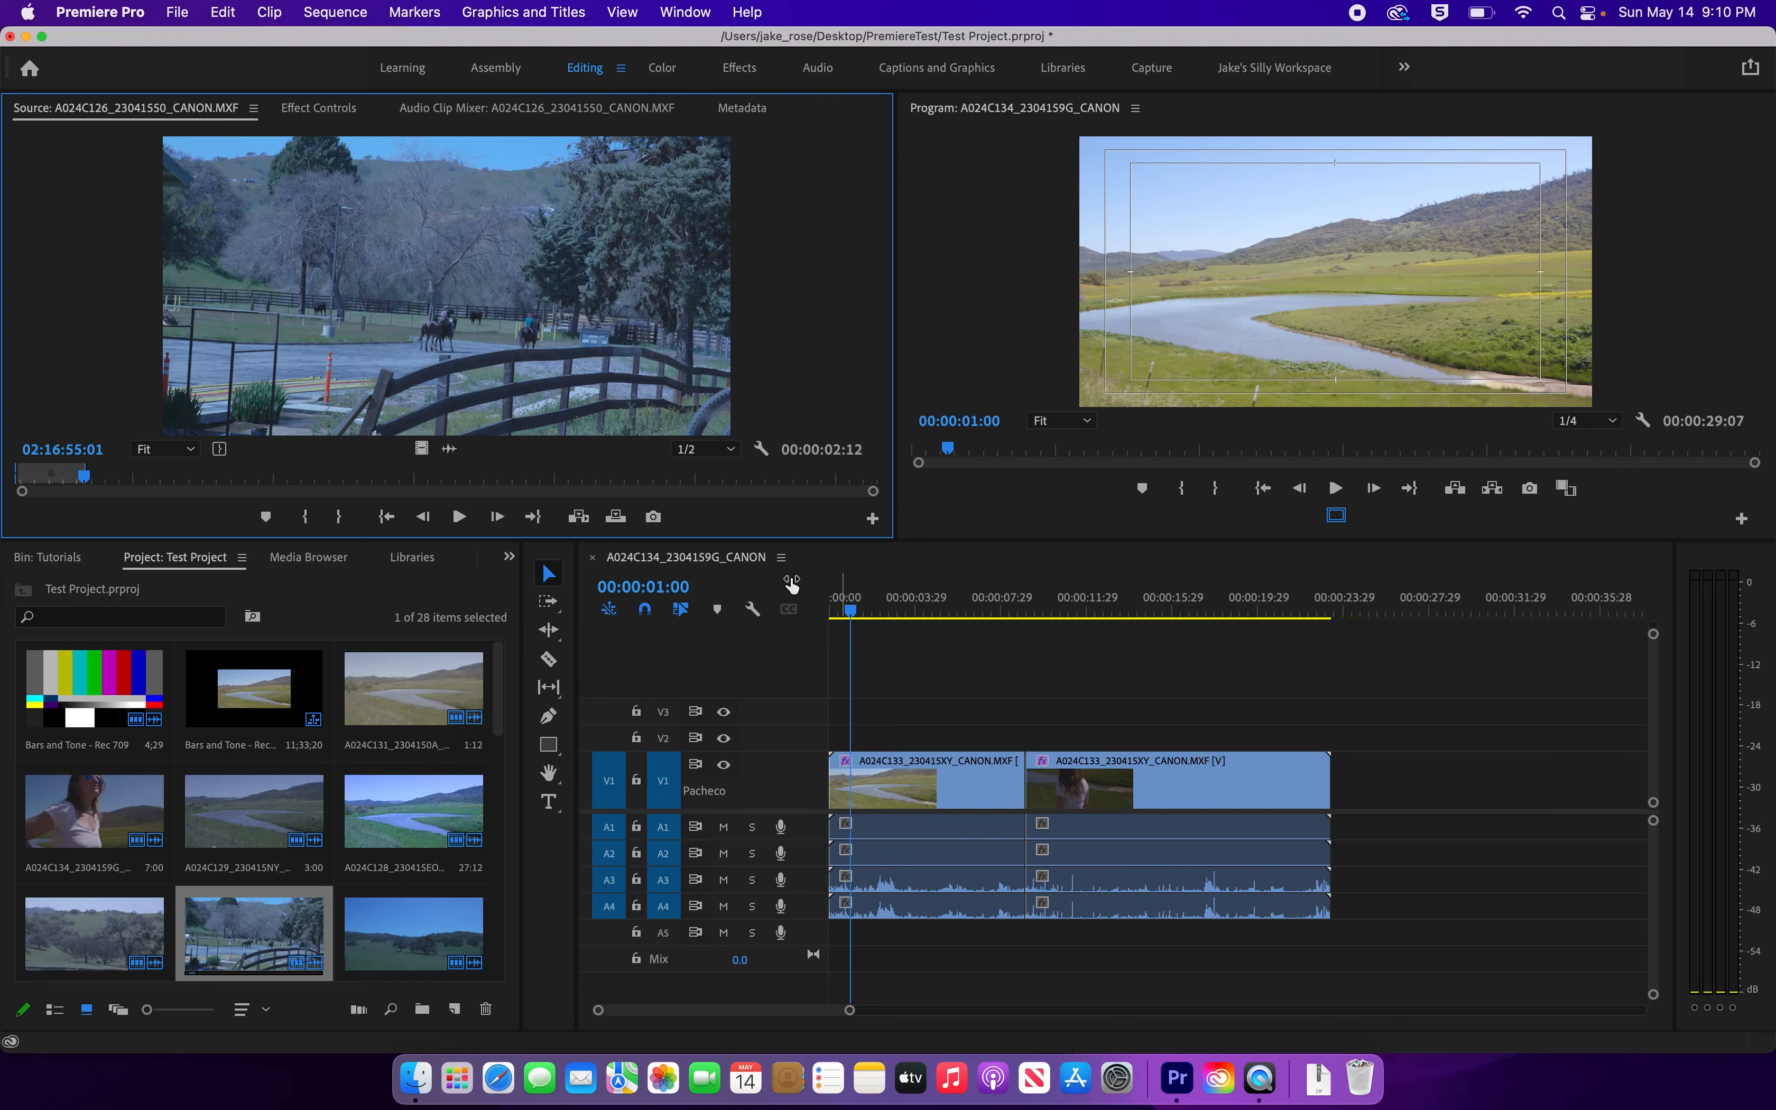
click(578, 518)
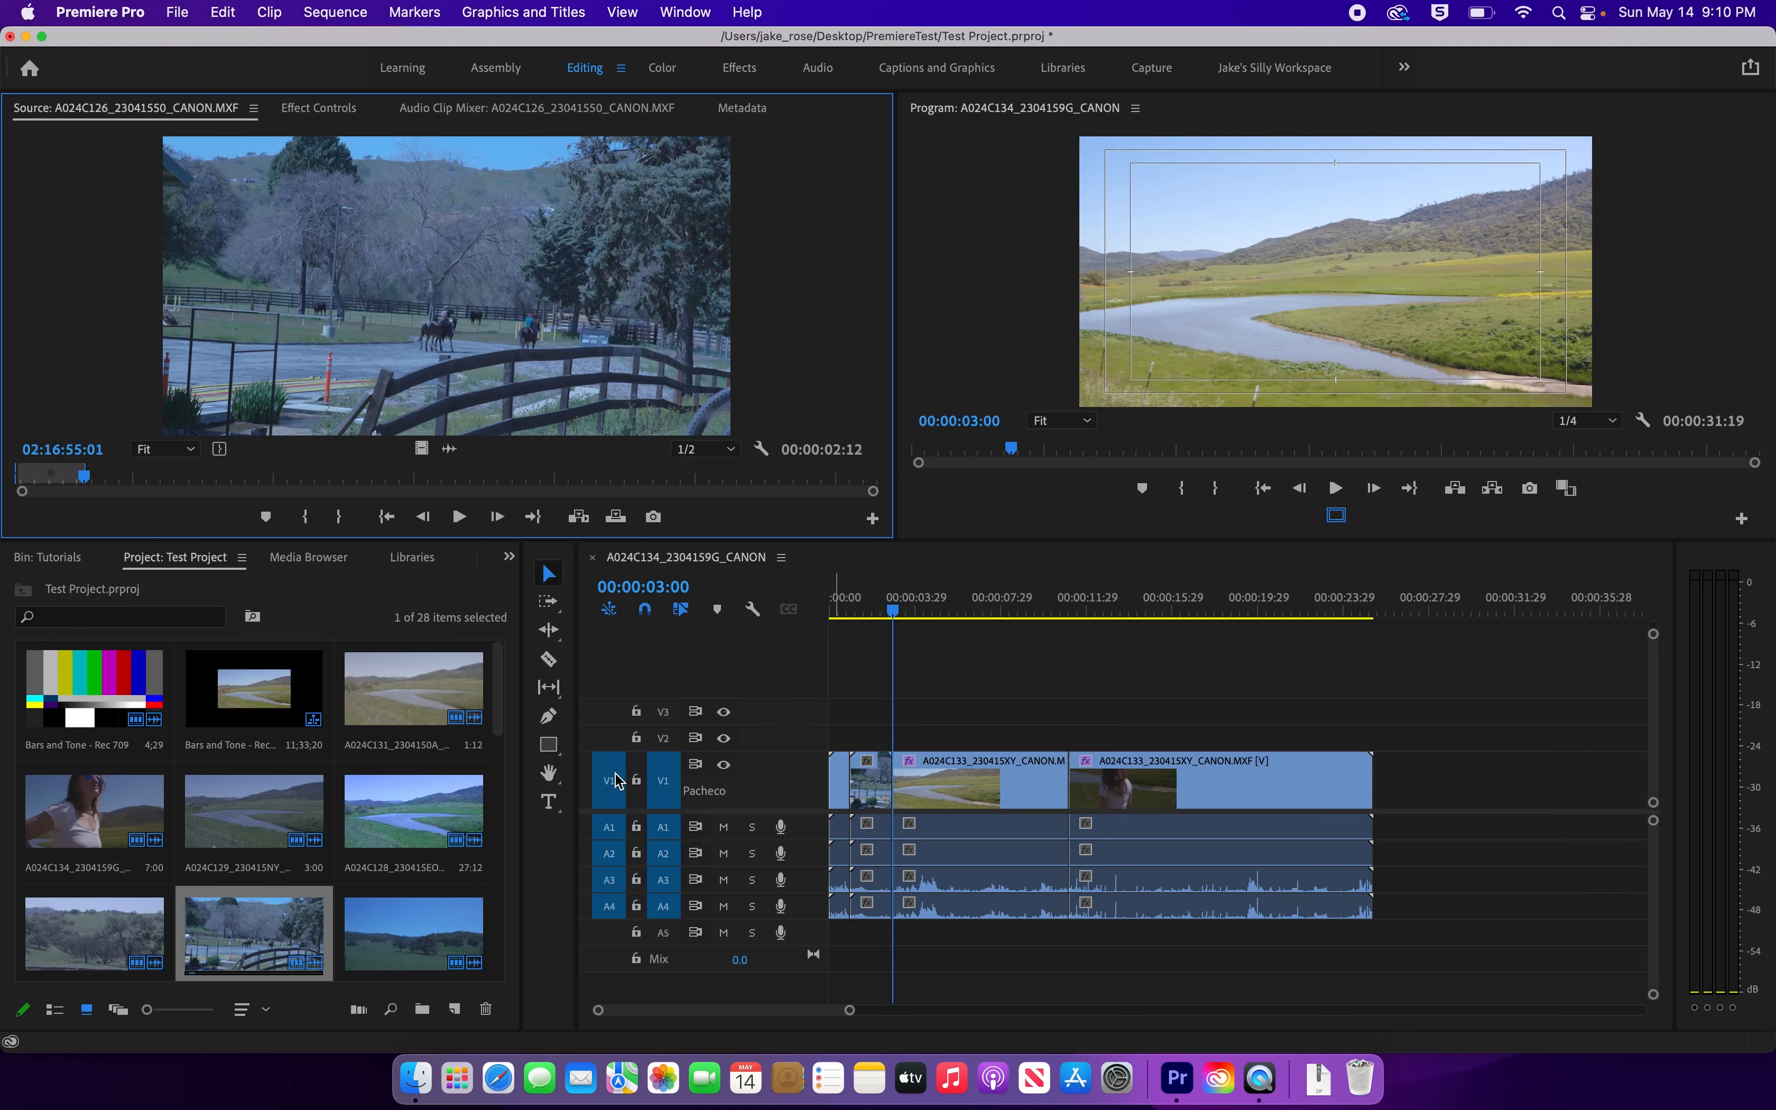
Step: Patch source video V1 to track V2, redo the insert at 00:00:01:00 with that patch, and move the playhead to 00:00:02:08
click(609, 736)
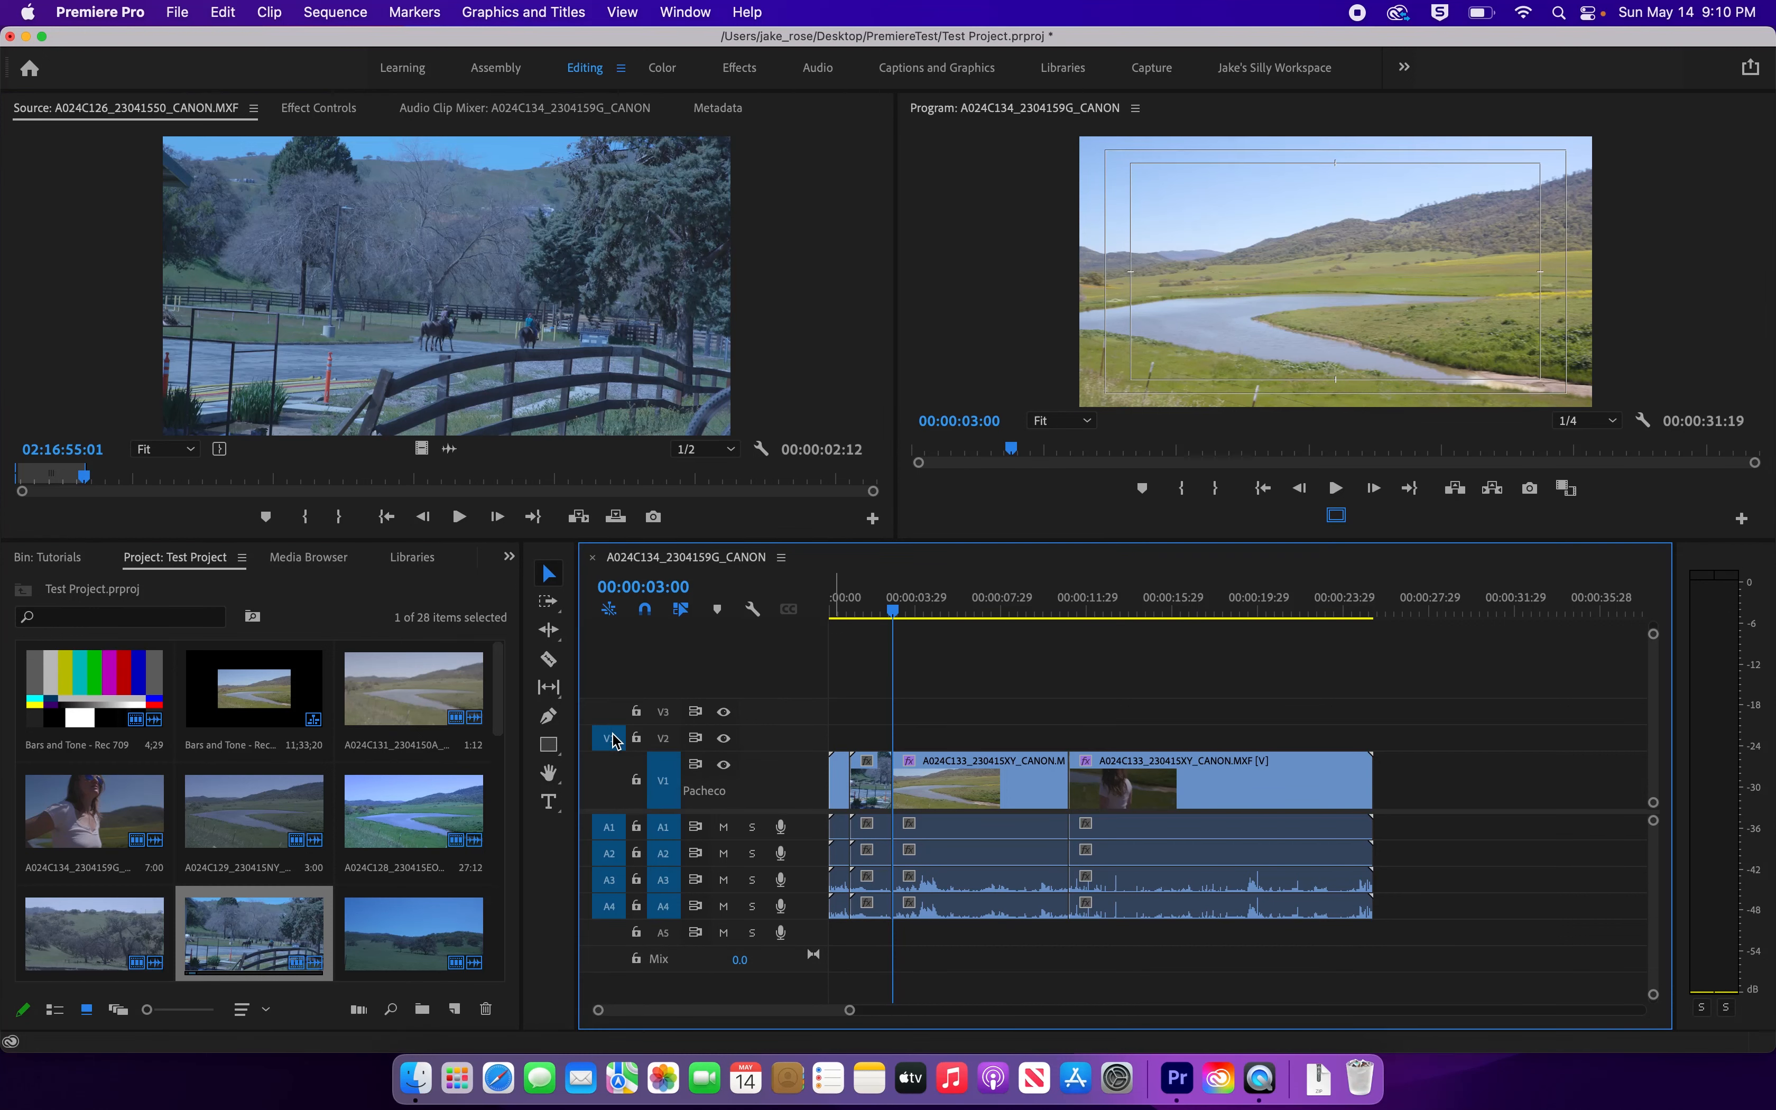
key(super+z)
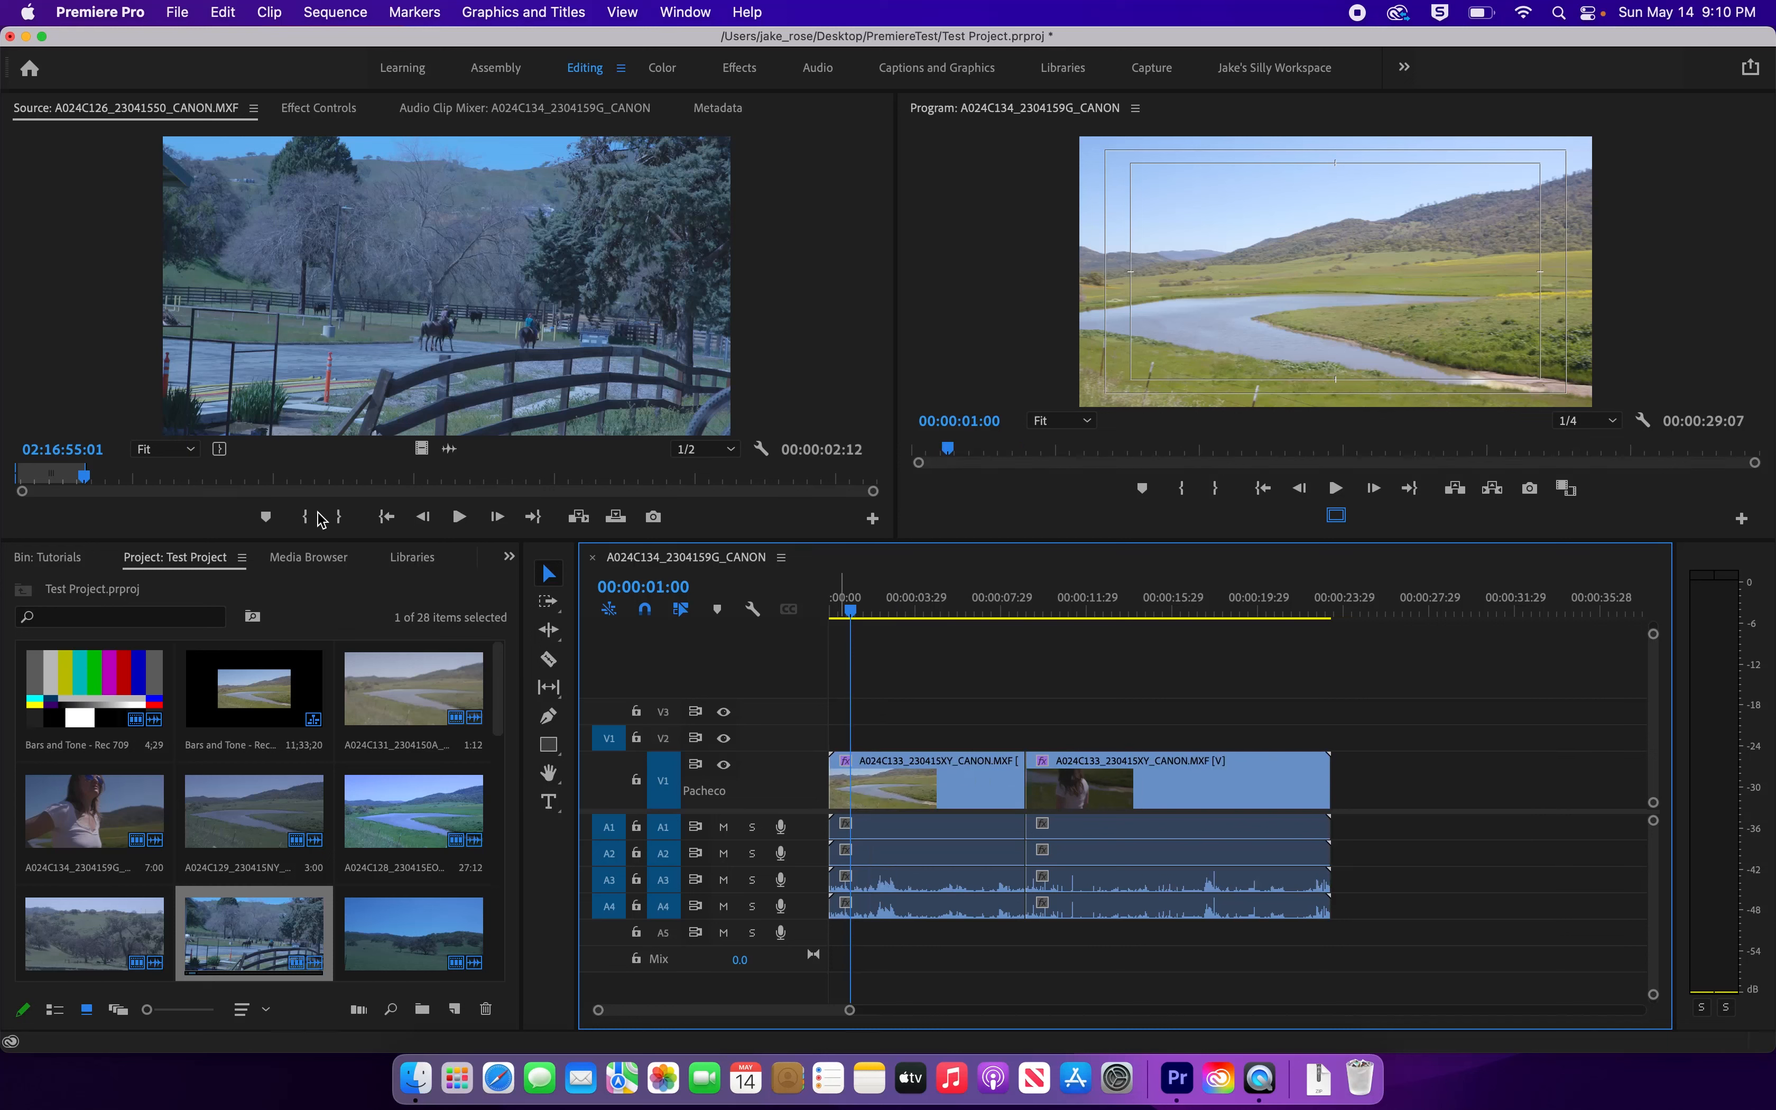
click(576, 524)
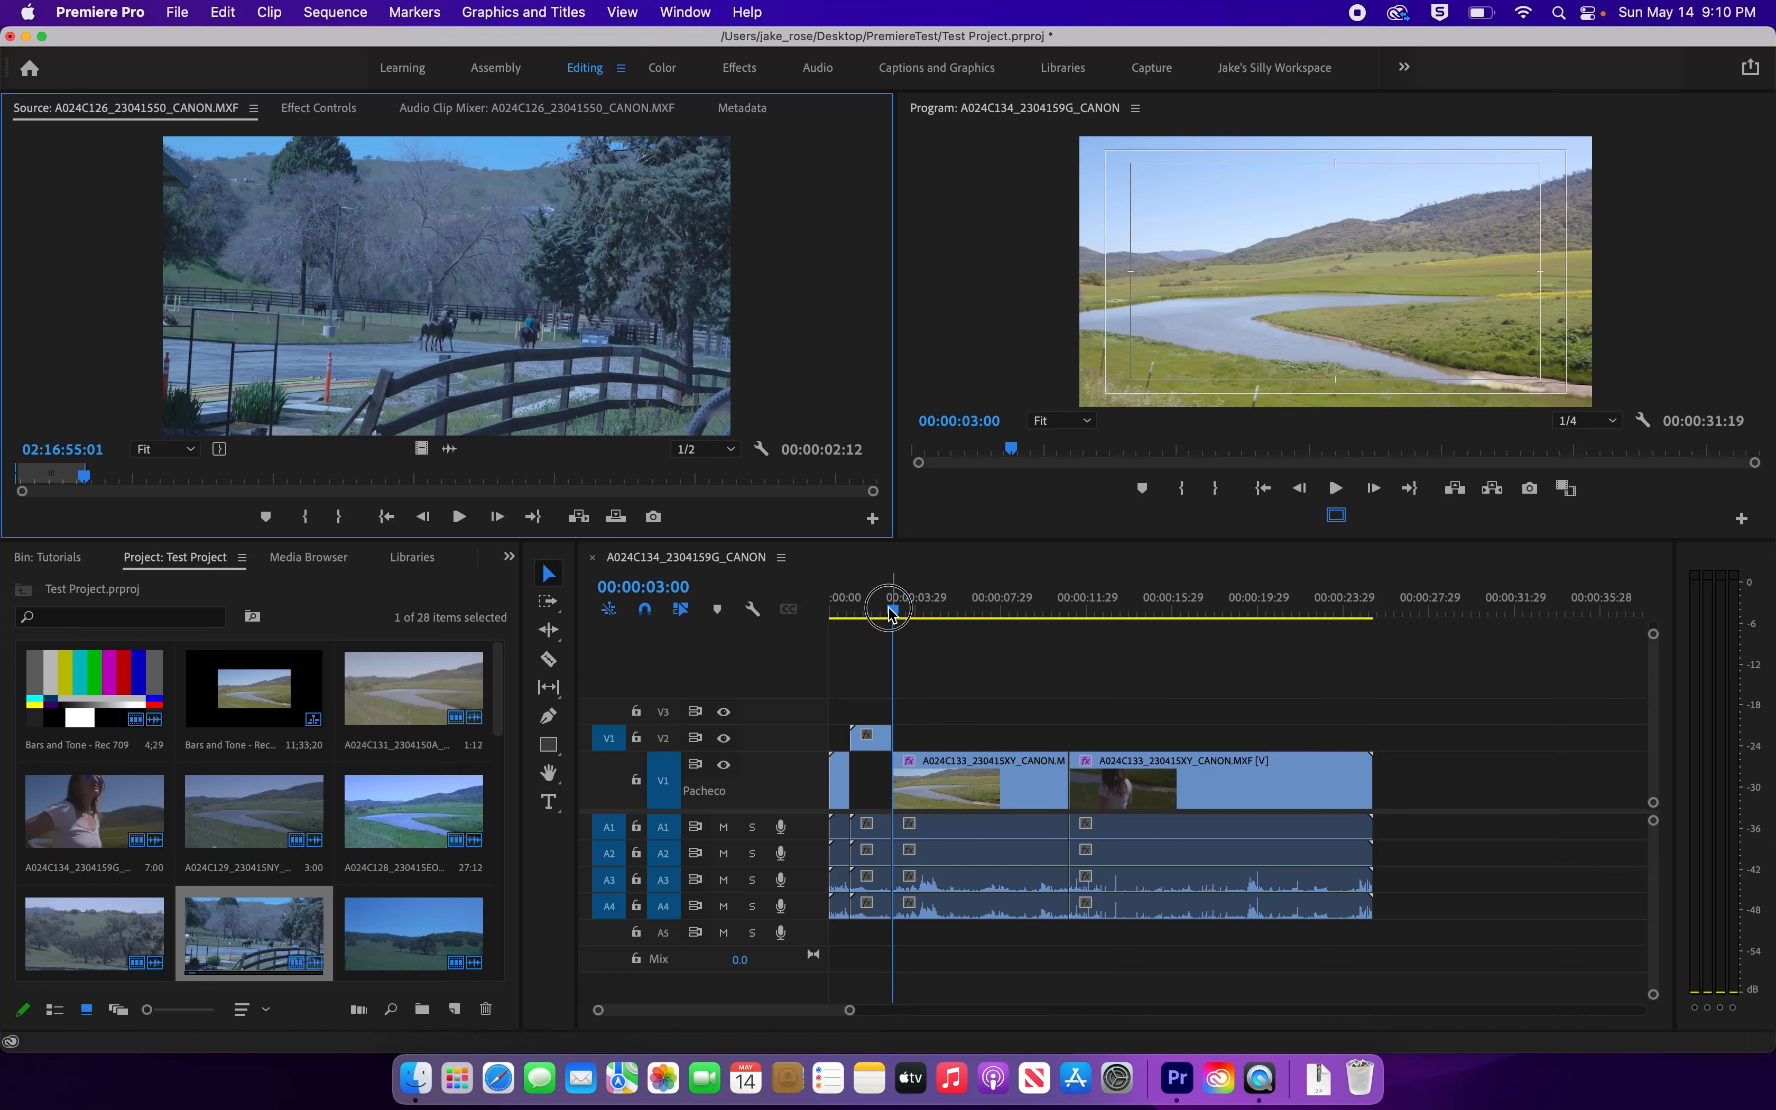
drag(894, 607, 878, 611)
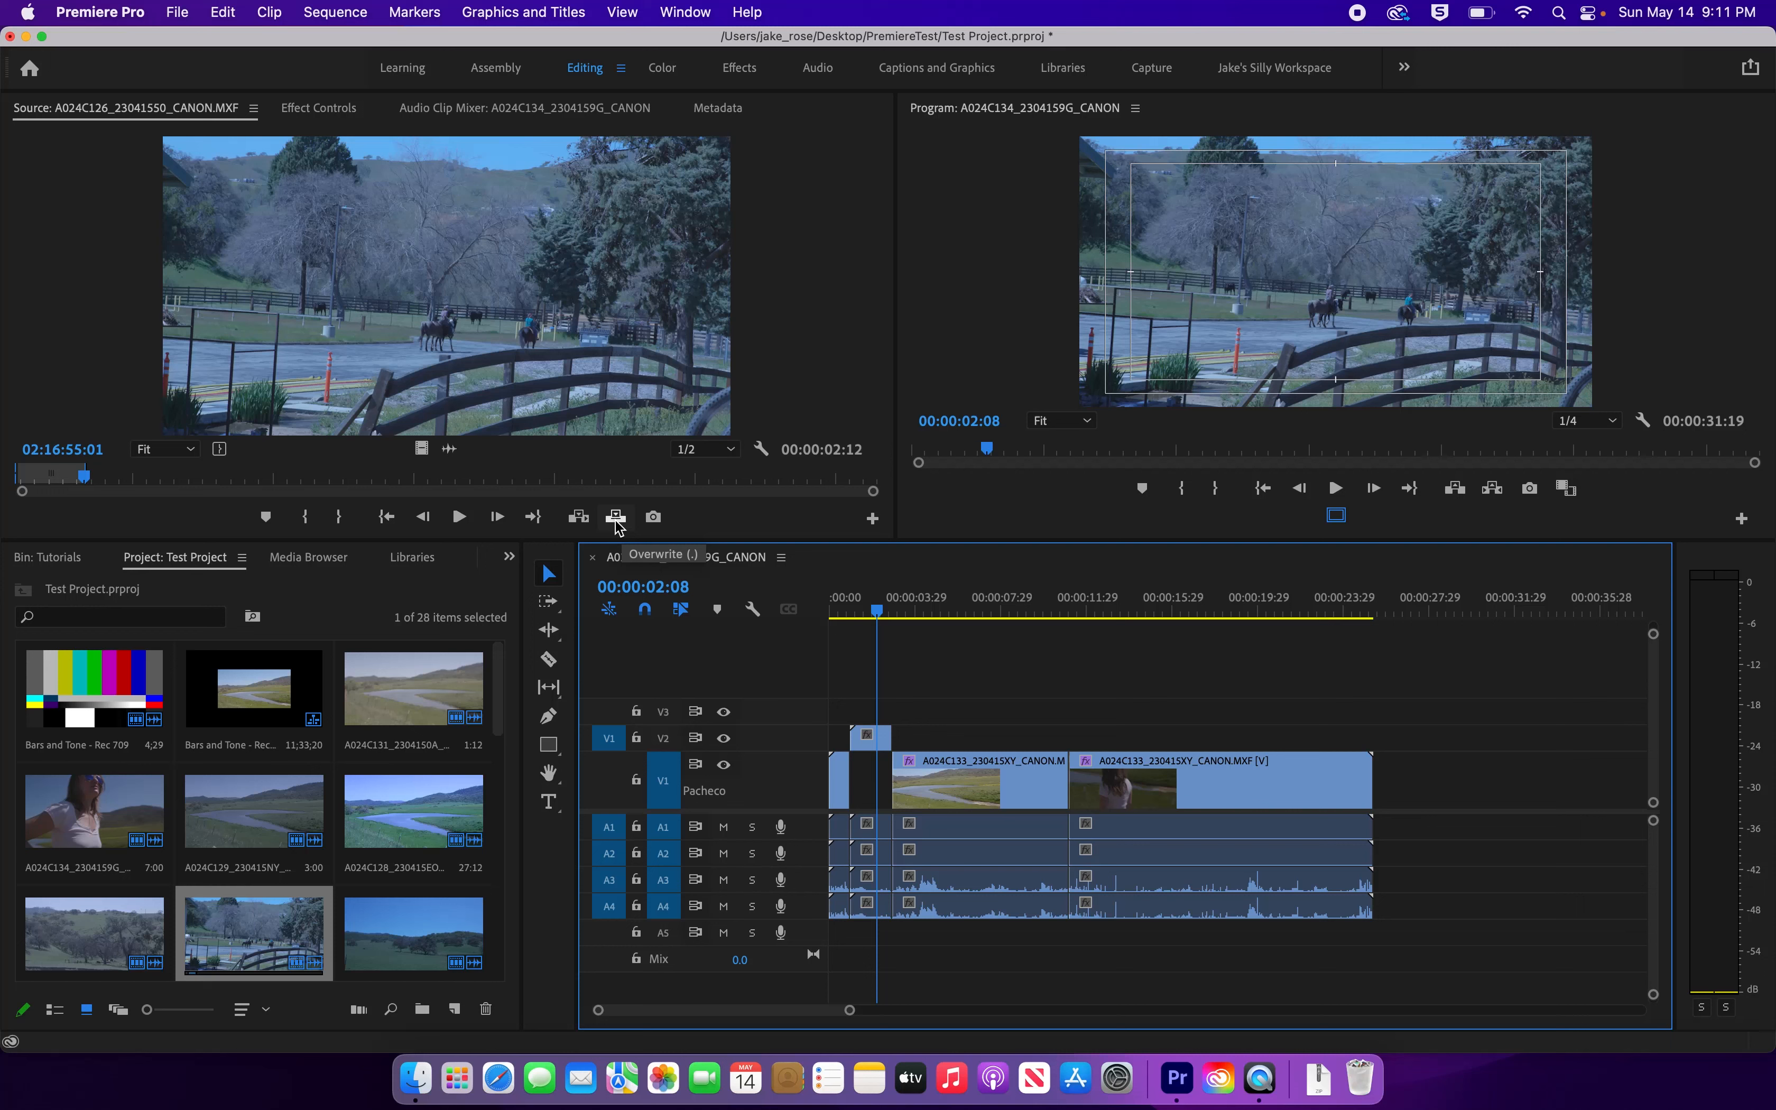
Step: Move the inserted clip's video from track V2 down to V1, and from there up to V3
click(869, 811)
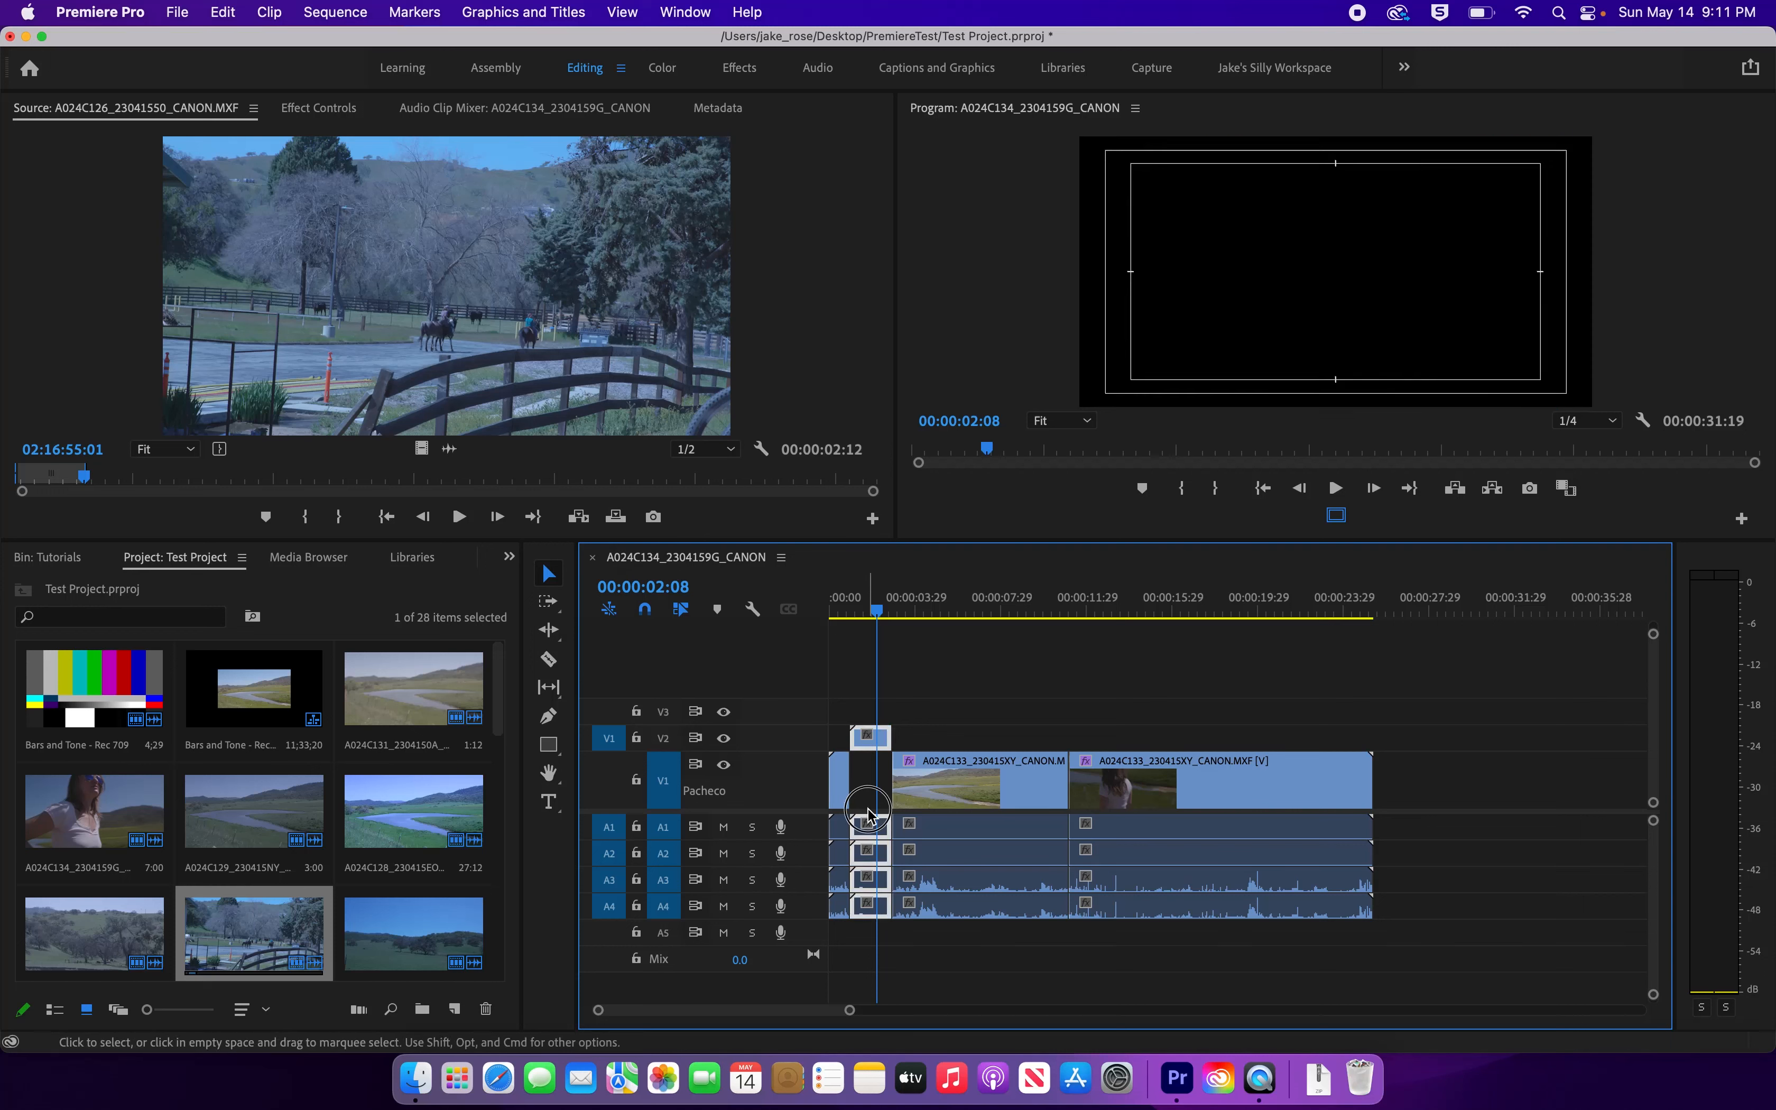
drag(868, 812, 875, 789)
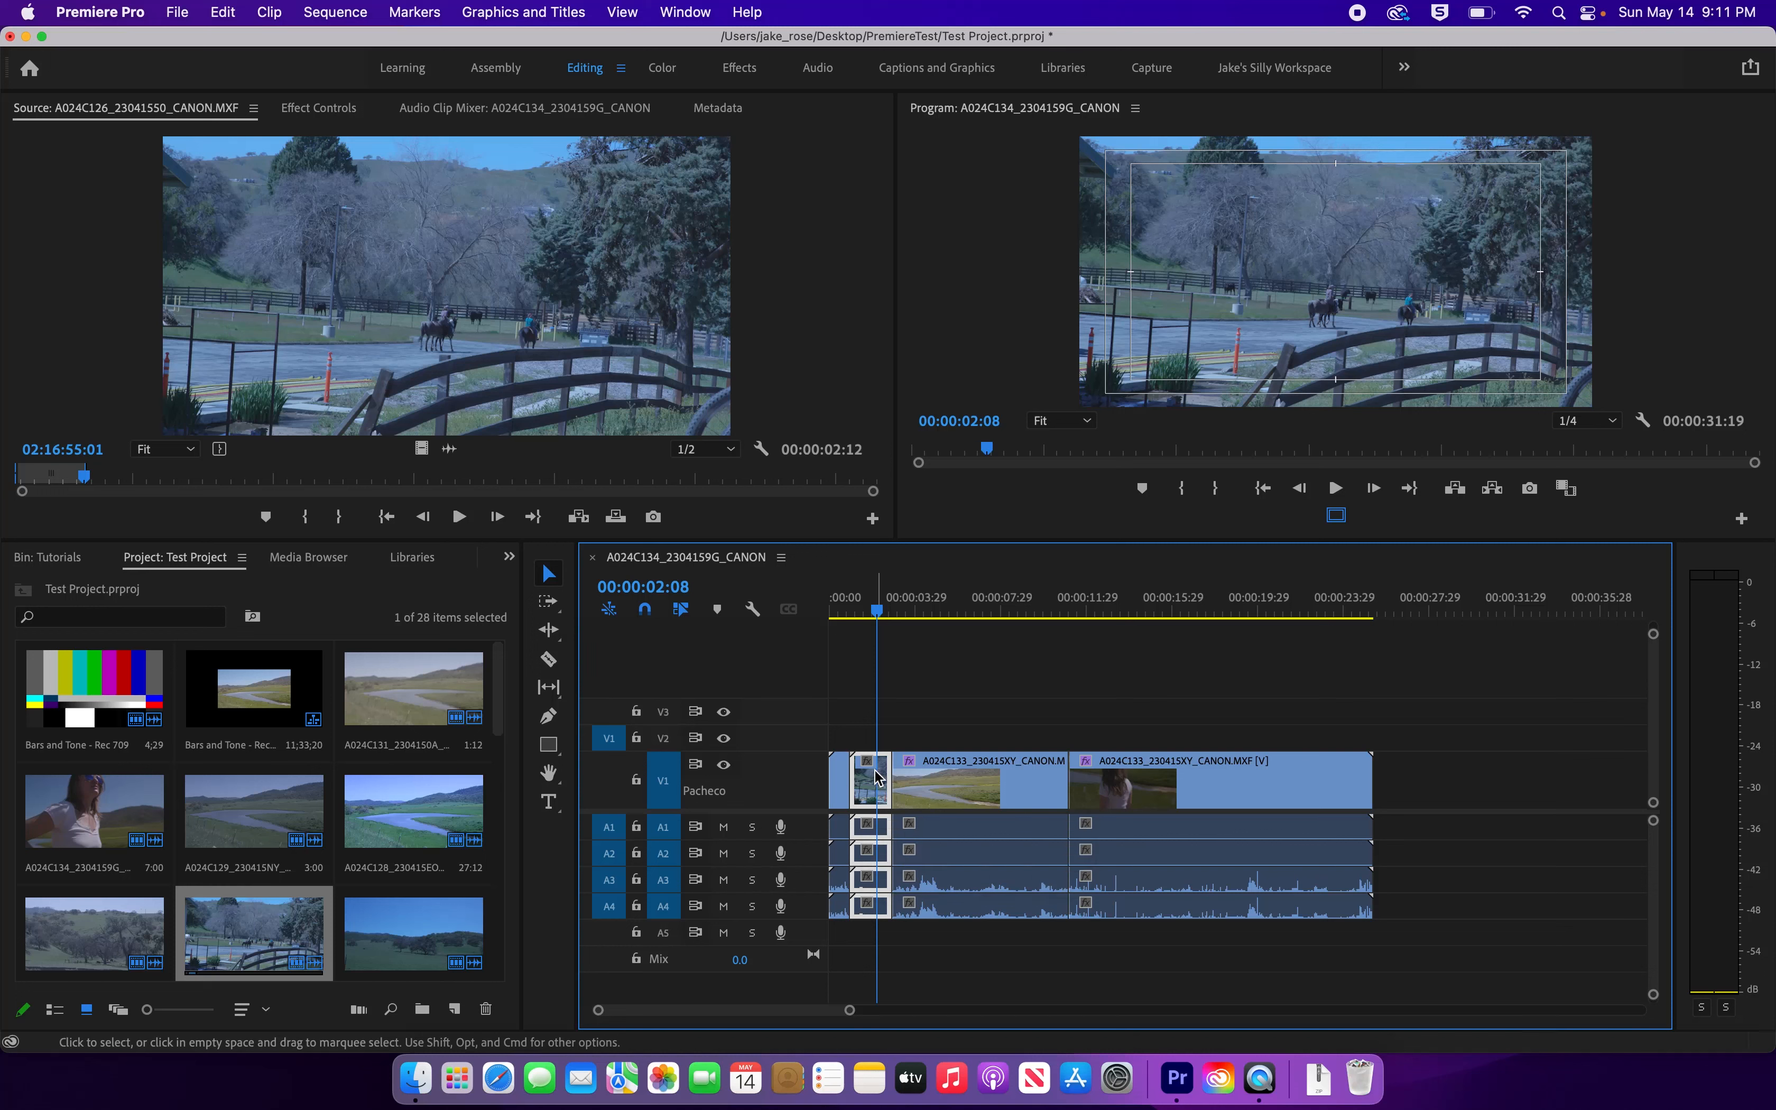
drag(873, 778, 870, 711)
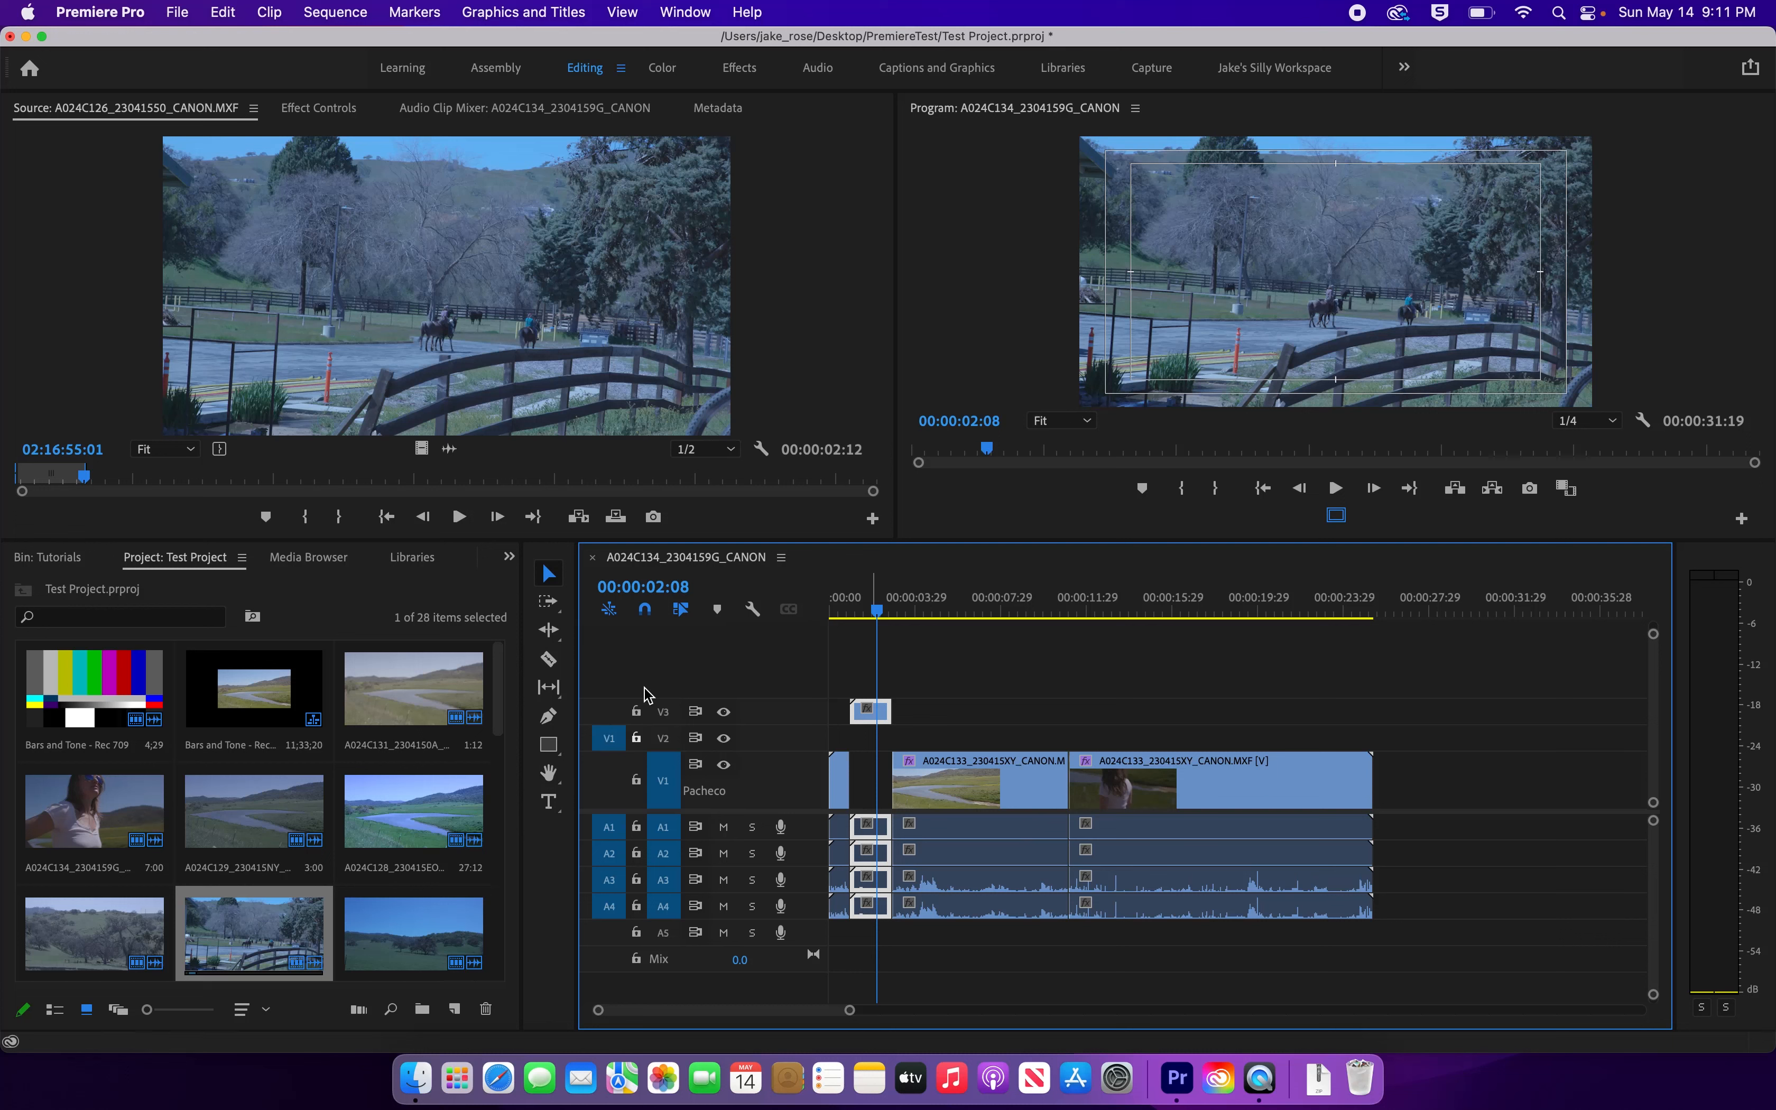